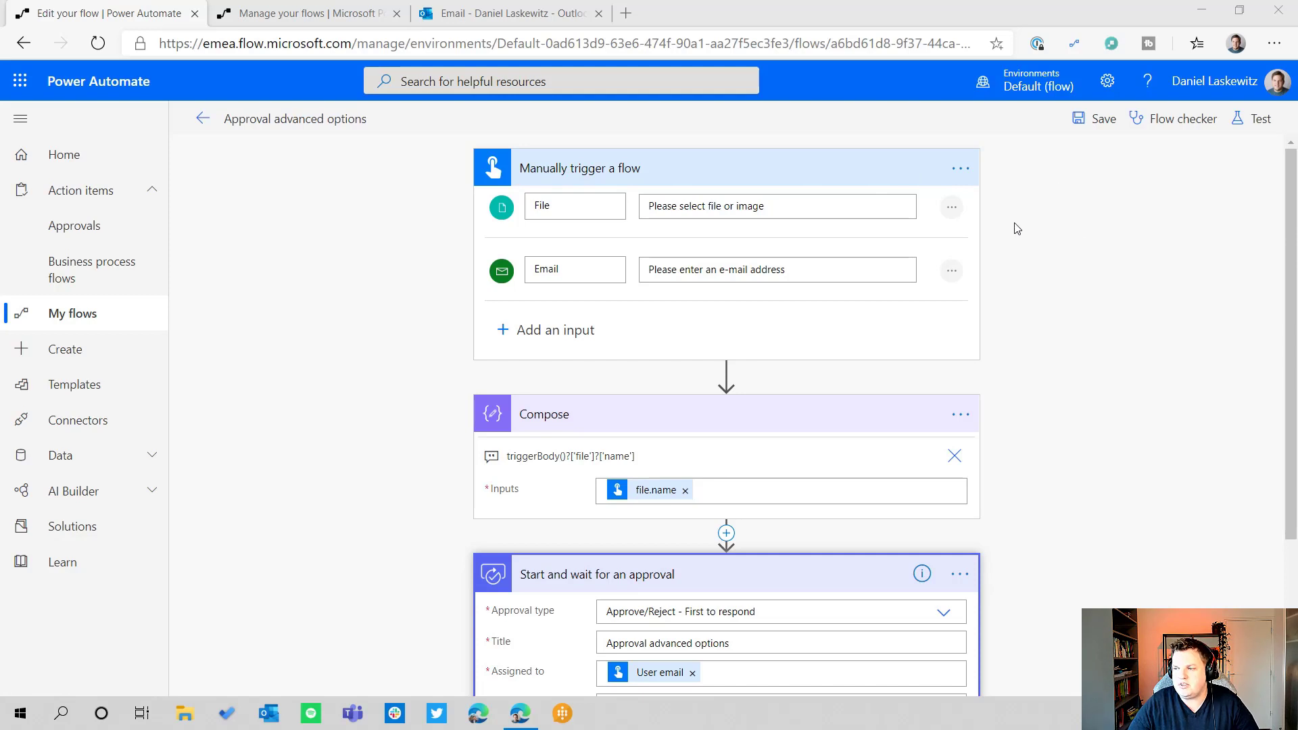
# Examine the flow's File and Email trigger inputs, the Compose action's file name expression, and the approval action's fields.
pyautogui.scroll(-1, 1193, 194)
pyautogui.scroll(1, 1190, 192)
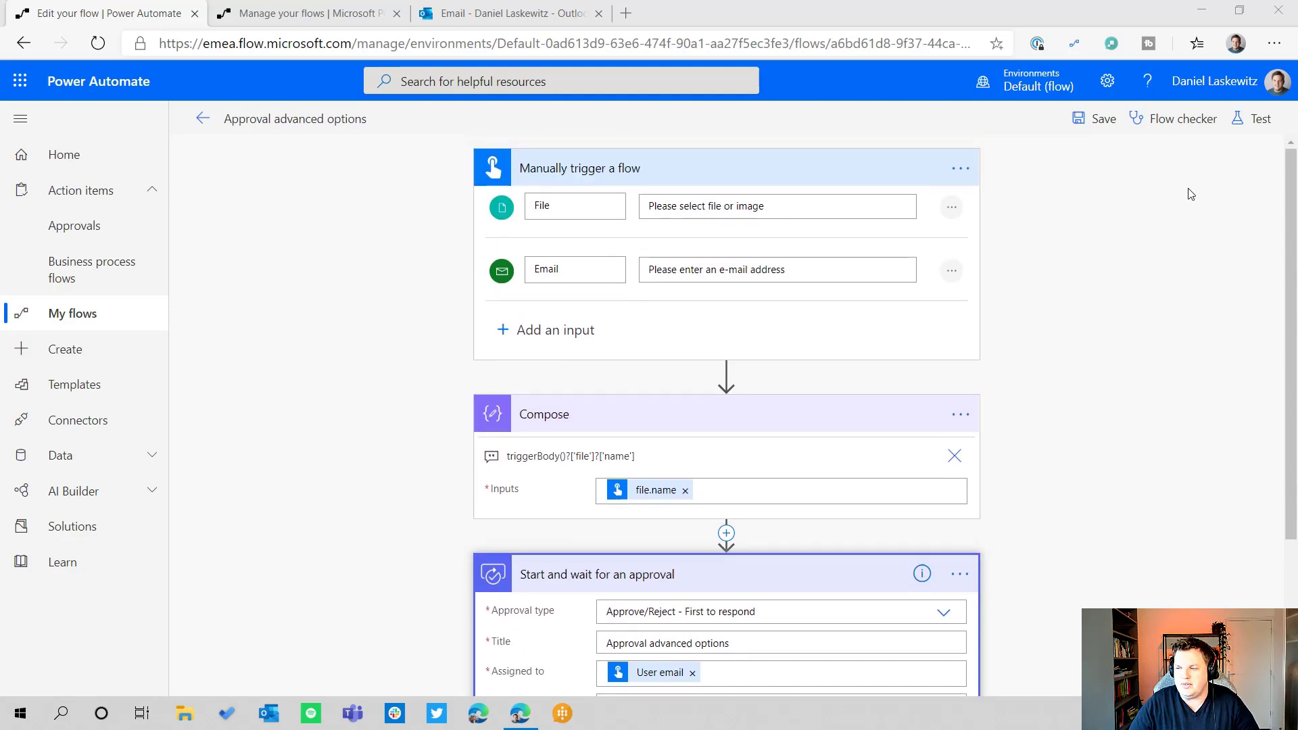
pyautogui.scroll(-2, 1185, 200)
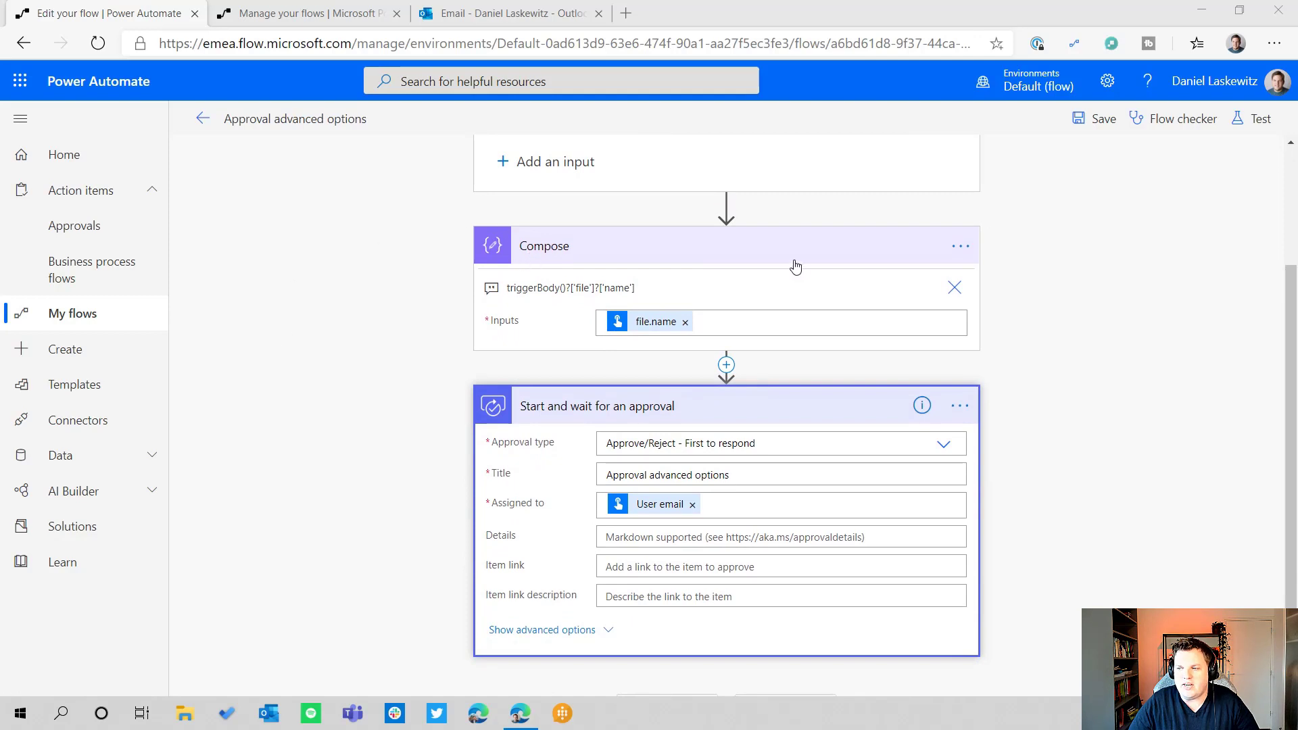
pyautogui.scroll(1, 619, 283)
pyautogui.scroll(1, 621, 286)
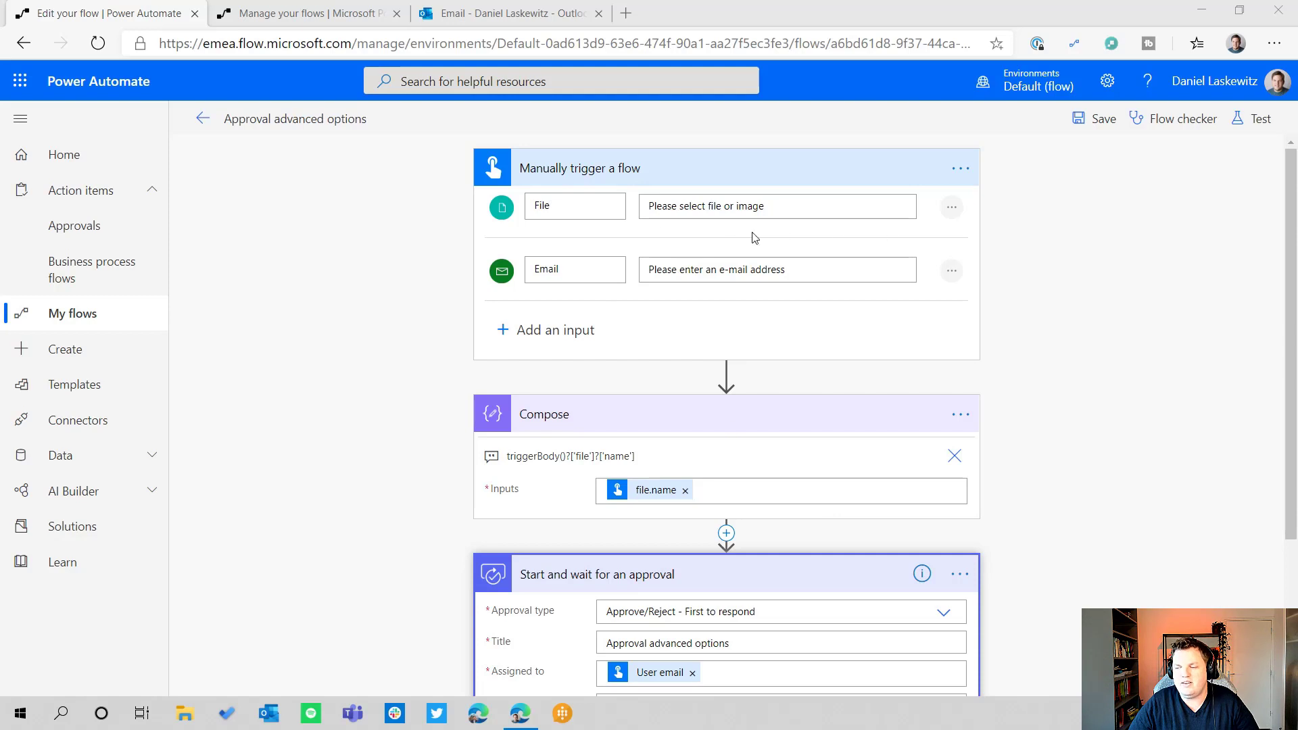
pyautogui.scroll(-2, 727, 443)
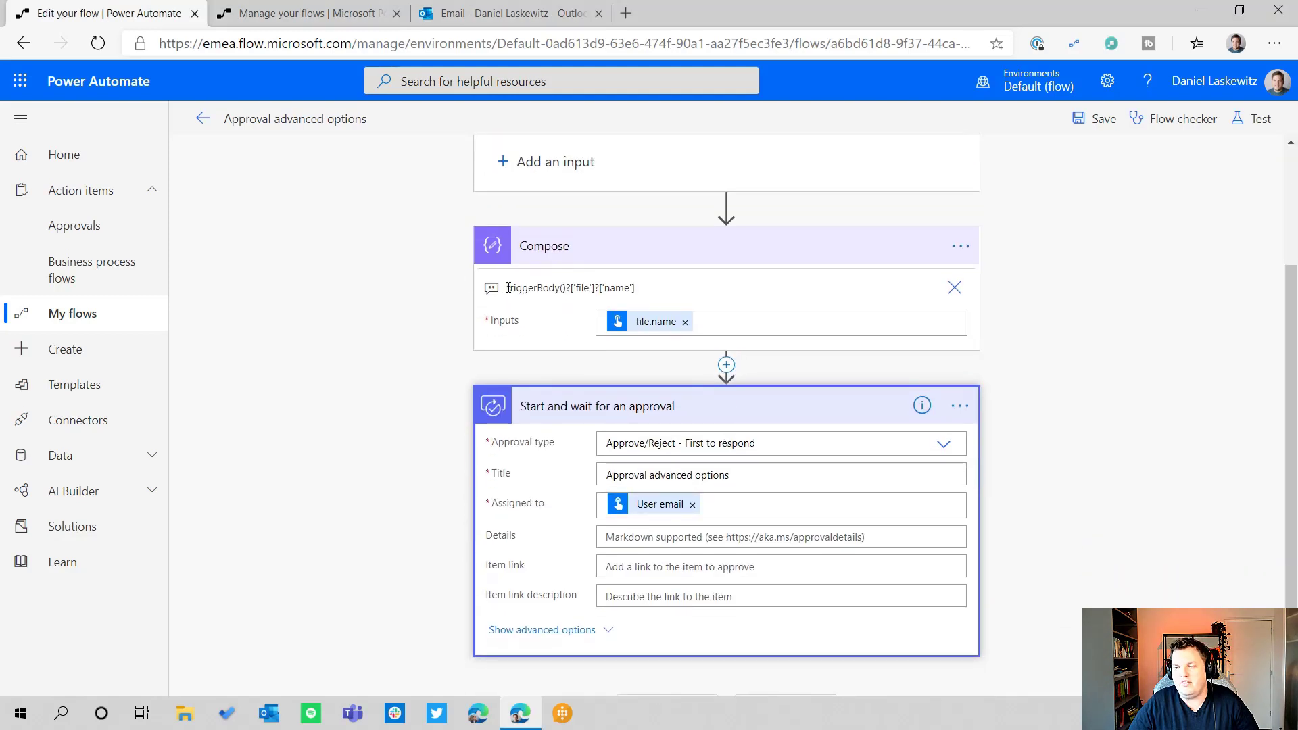
pyautogui.moveTo(509, 291); pyautogui.dragTo(651, 289)
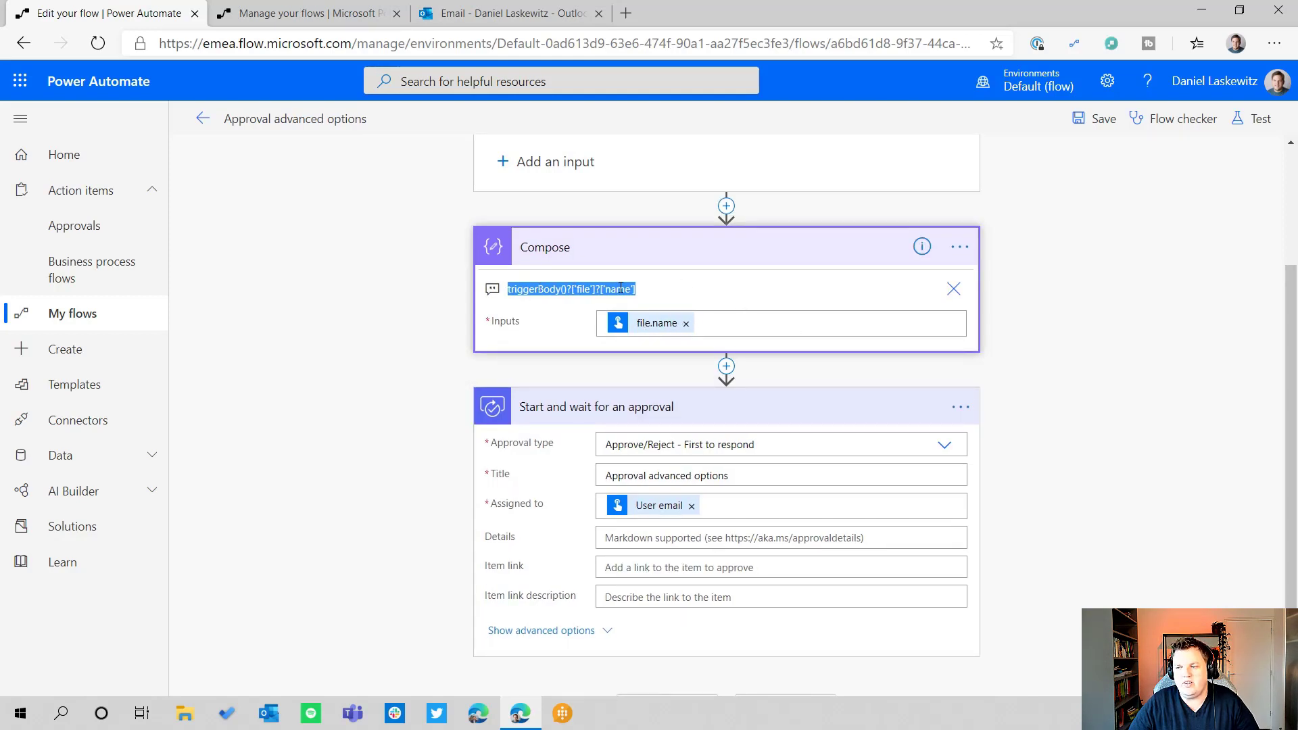
pyautogui.scroll(3, 649, 294)
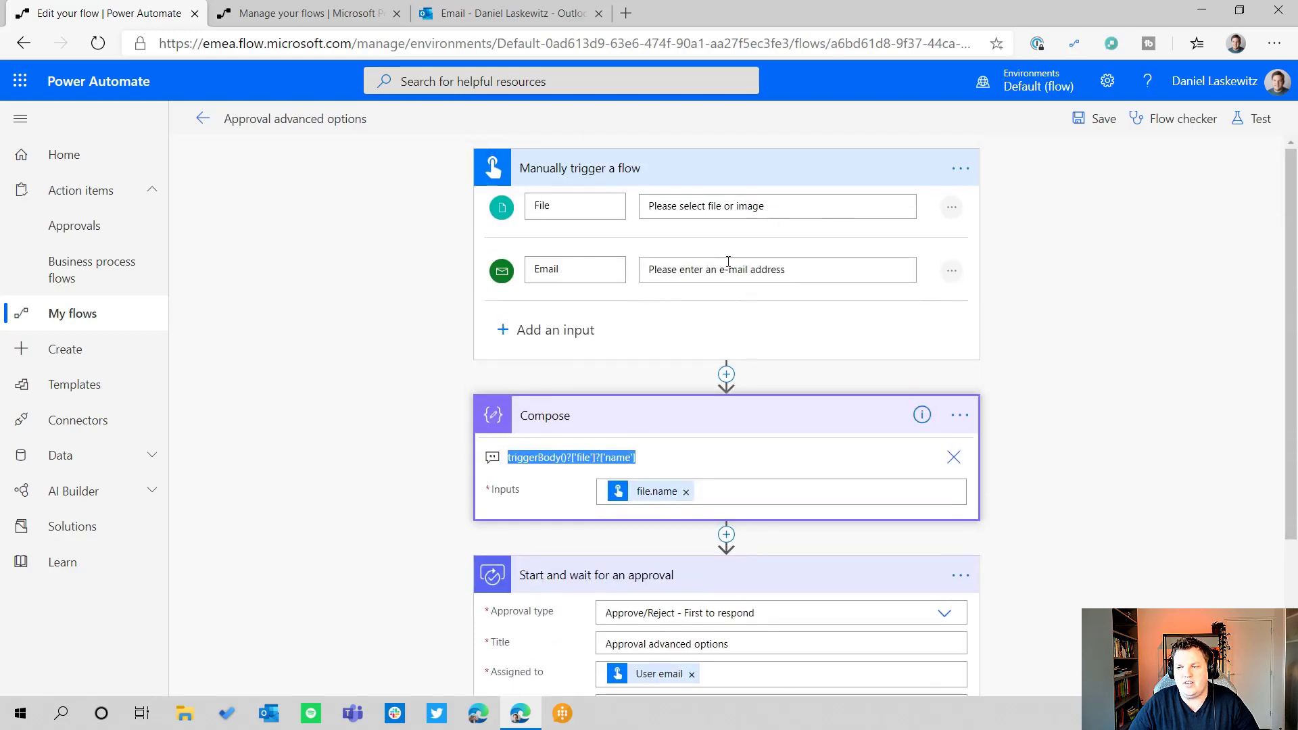
pyautogui.scroll(-2, 1034, 285)
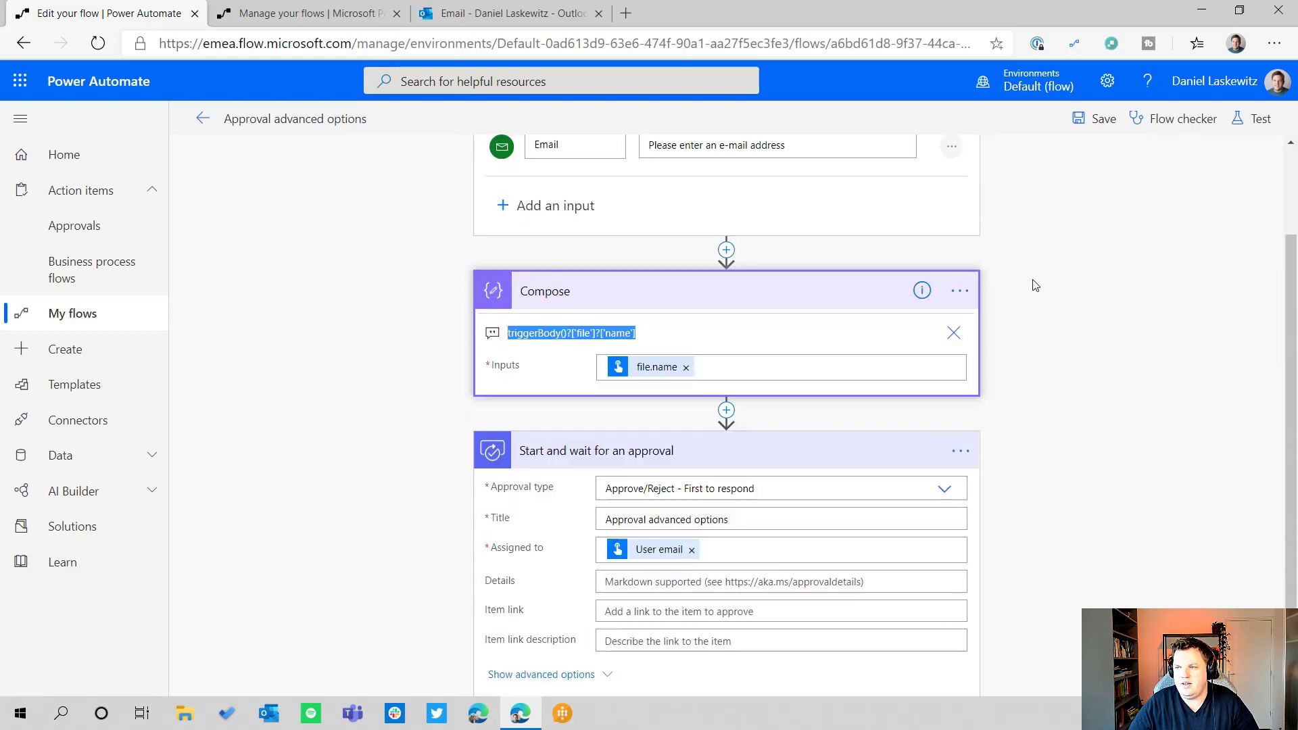
pyautogui.scroll(2, 1034, 285)
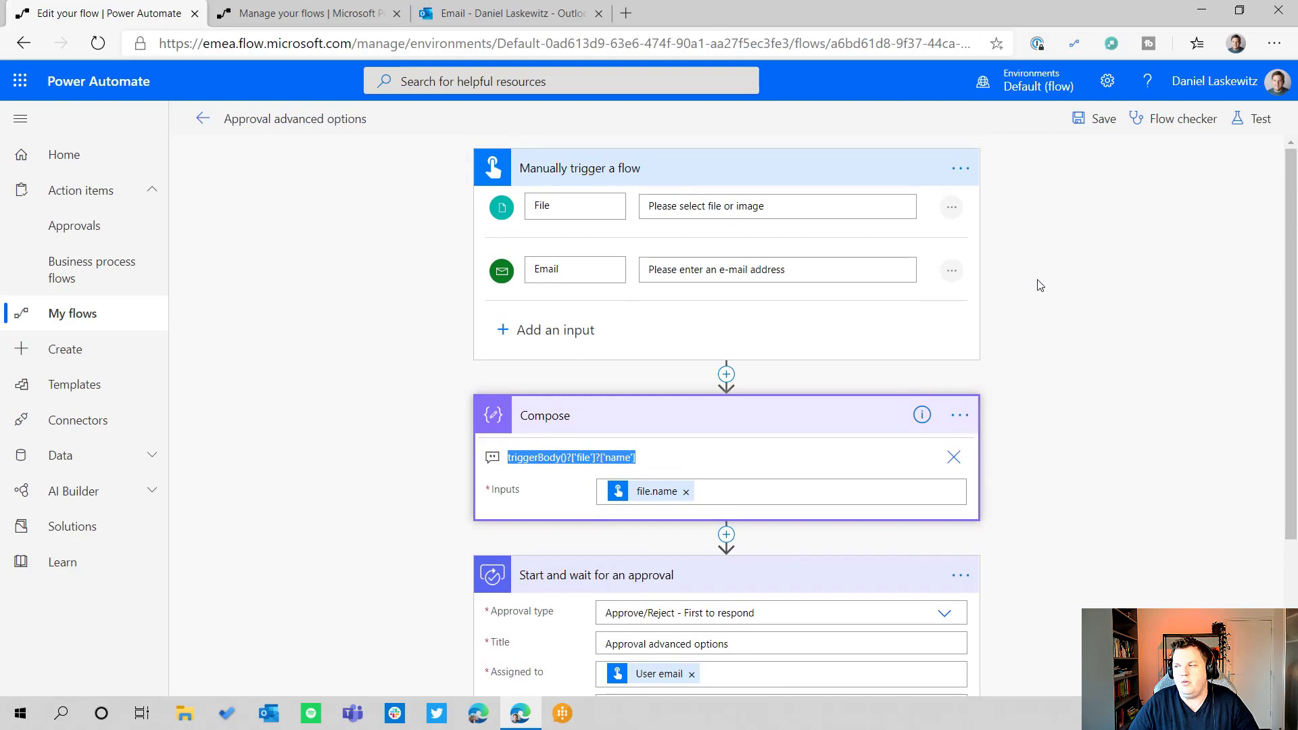
pyautogui.scroll(-3, 1038, 283)
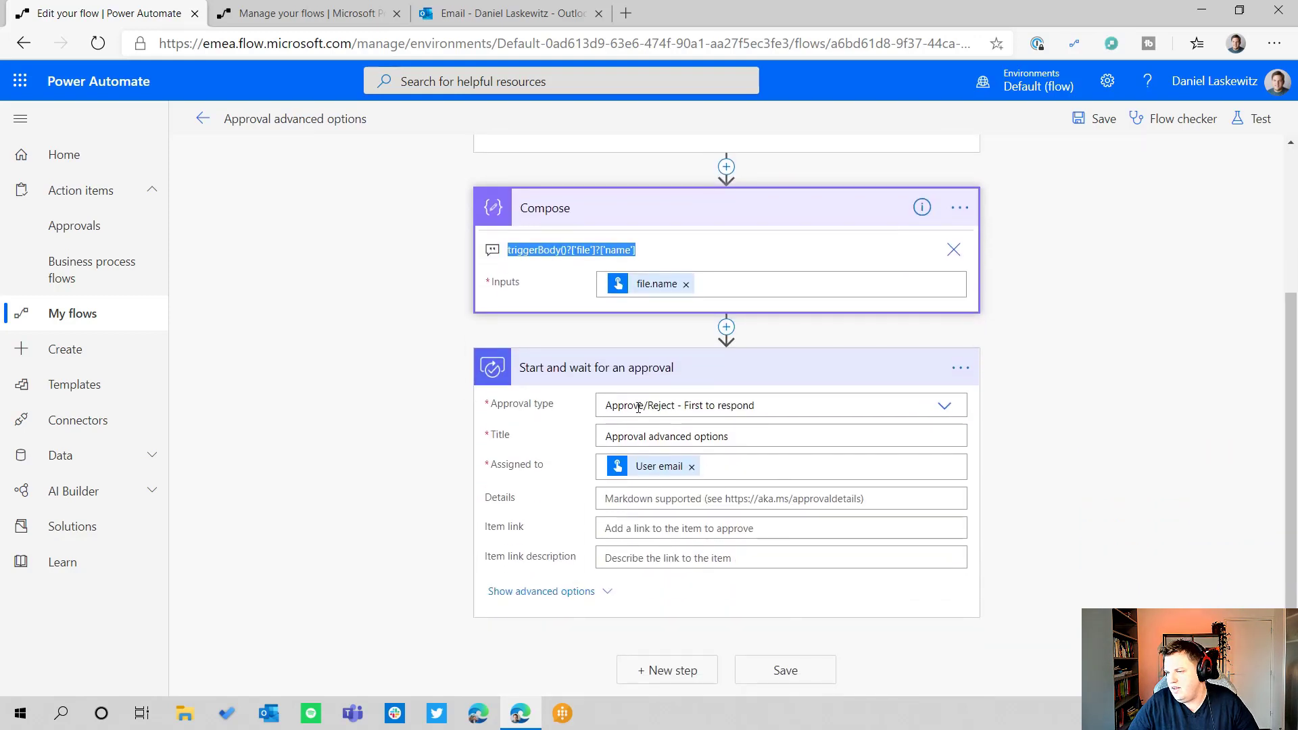
# Review the available approval types and choose Approve/Reject - First to respond for the approval action.
pyautogui.click(532, 410)
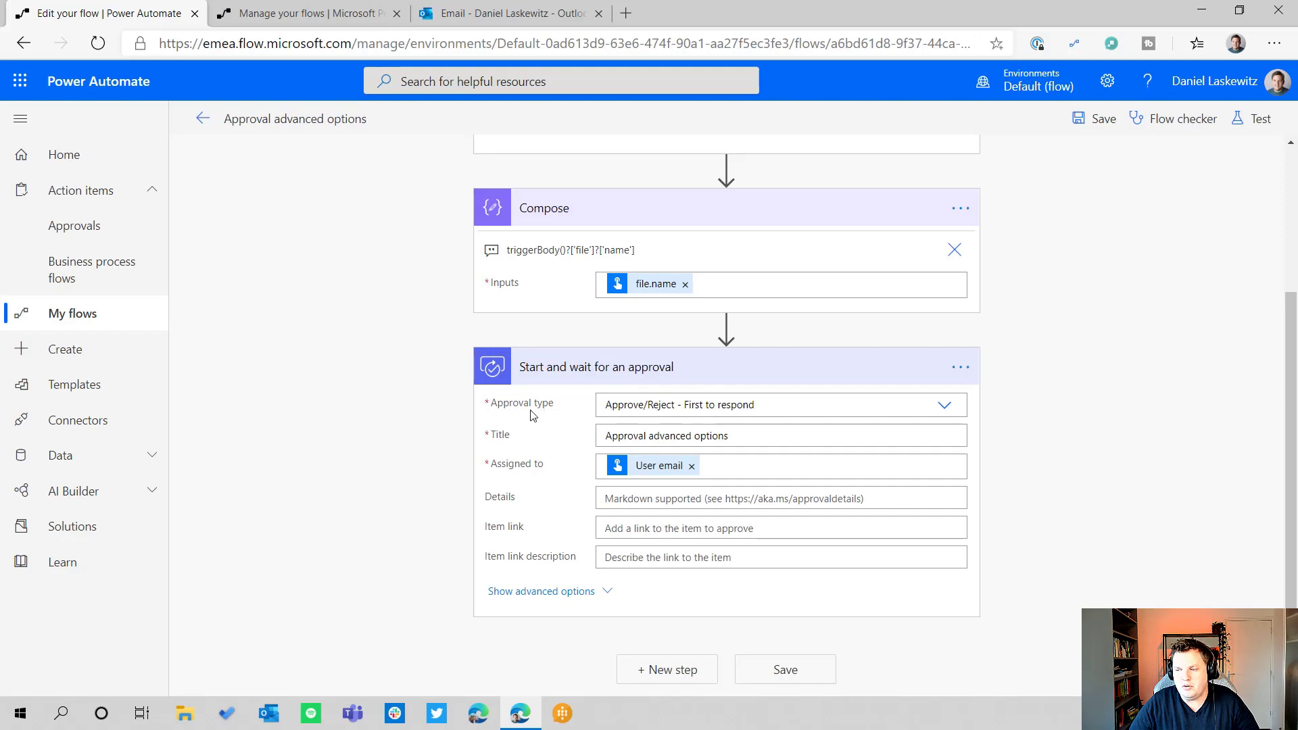
pyautogui.click(943, 406)
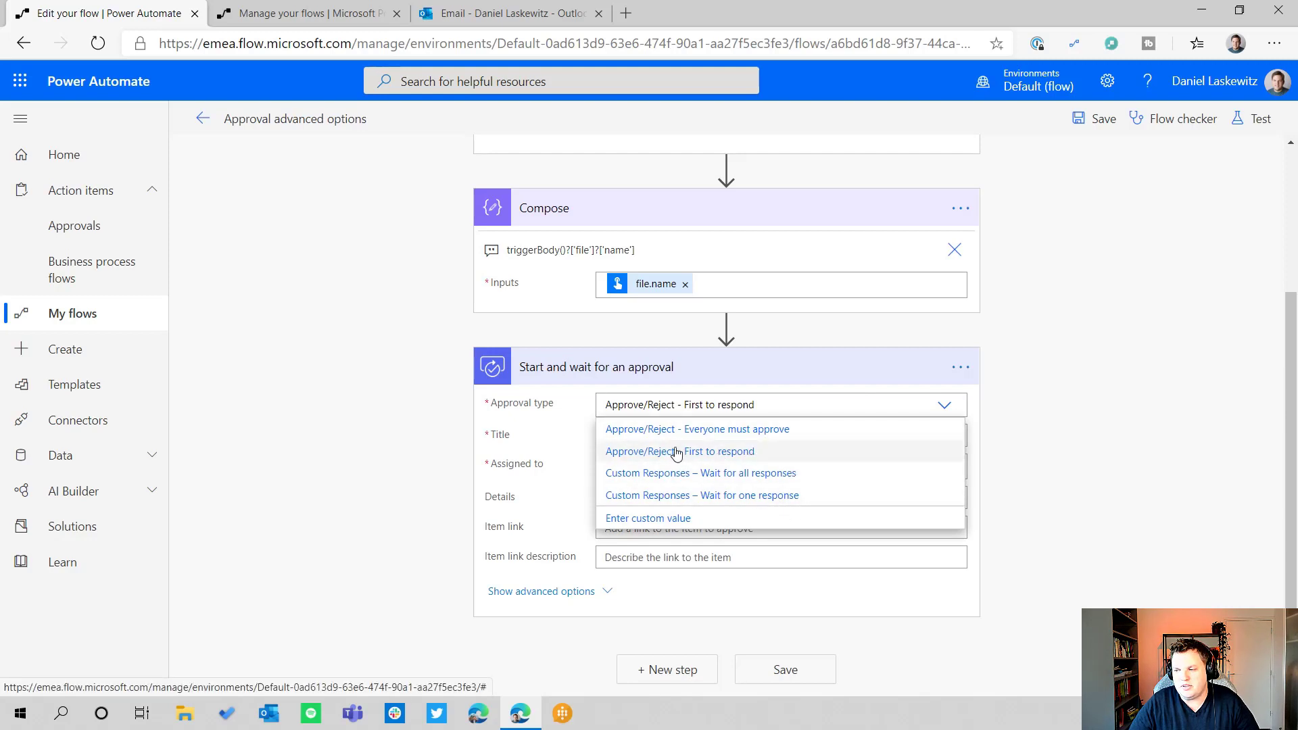
pyautogui.click(708, 453)
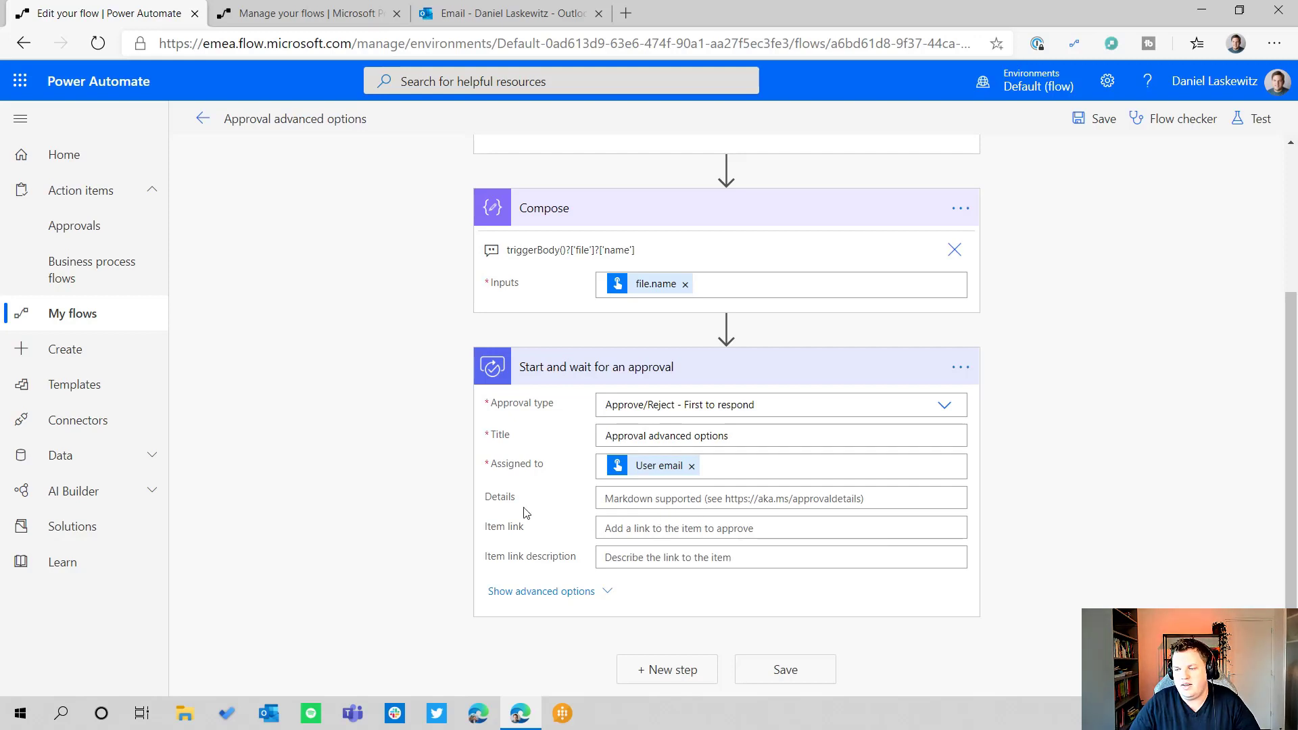
# Show the approval action's advanced options and review the requestor, notification, reassignment and attachment fields.
pyautogui.click(560, 592)
pyautogui.scroll(-3, 1217, 392)
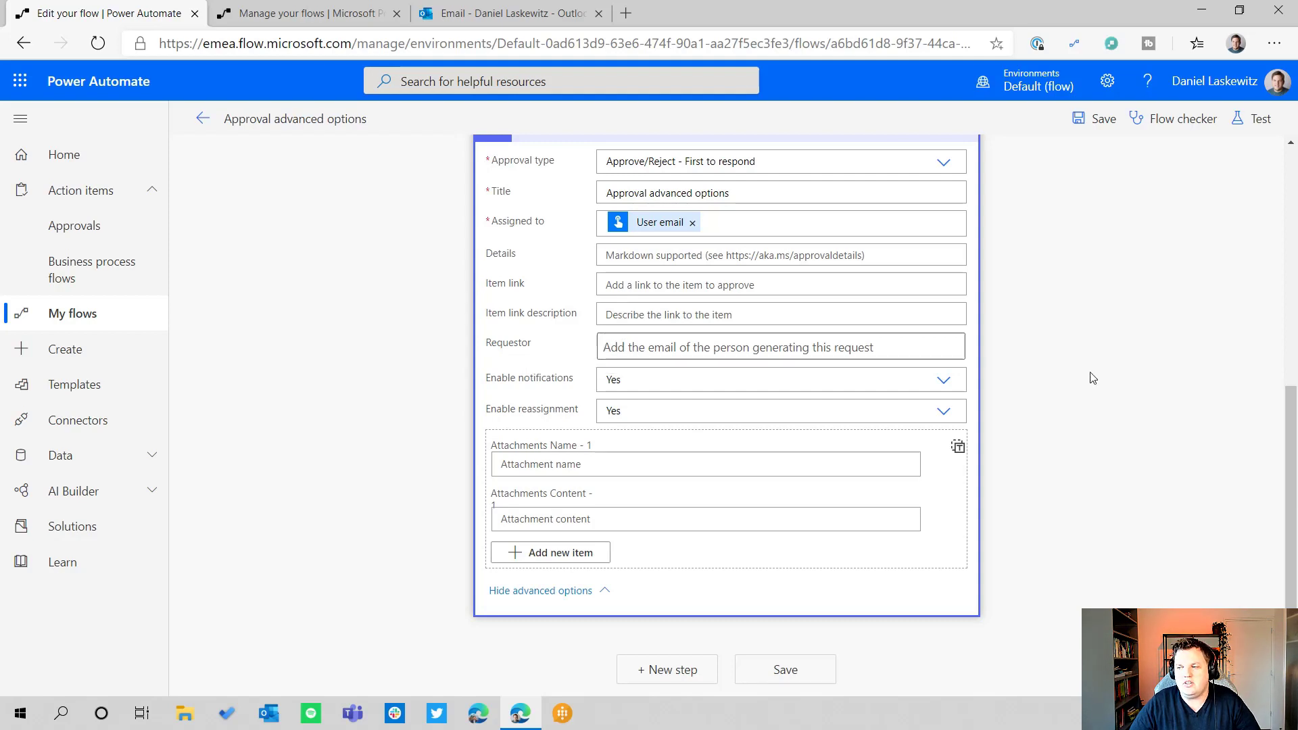
pyautogui.scroll(1, 1115, 369)
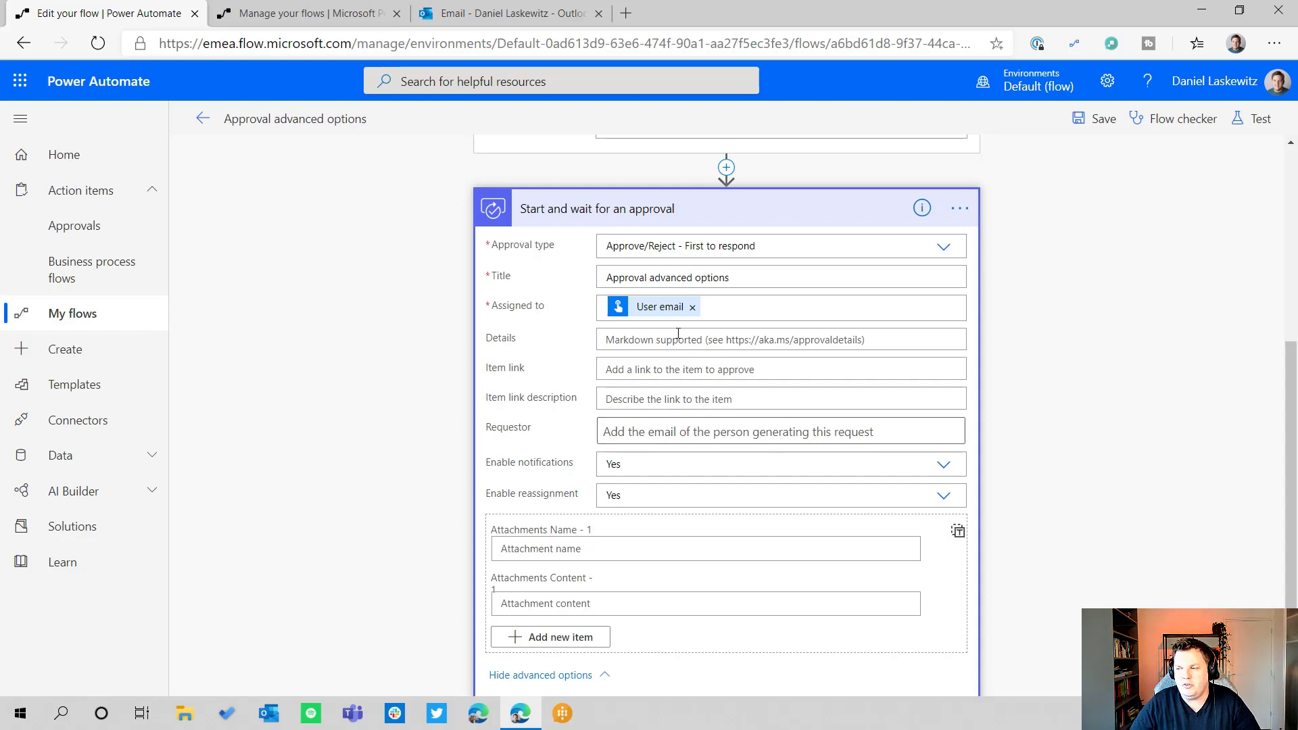
pyautogui.scroll(-2, 770, 507)
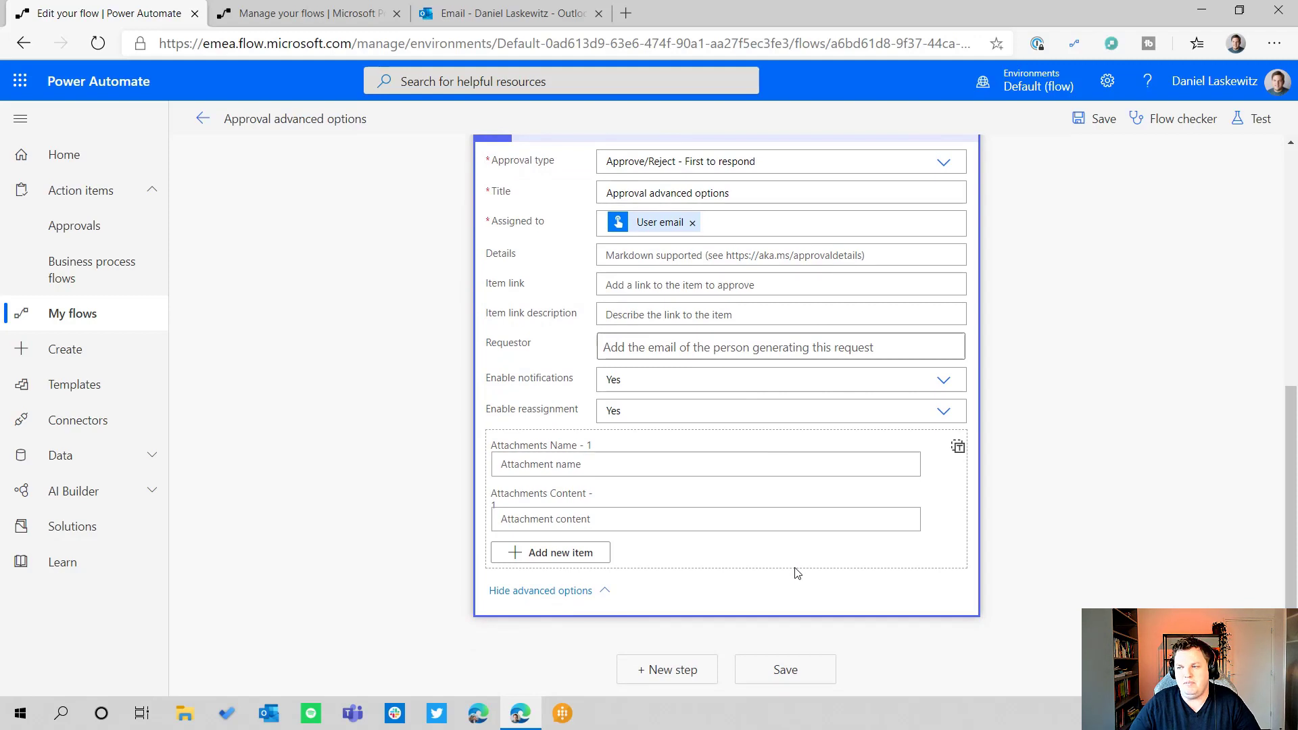
pyautogui.scroll(1, 810, 572)
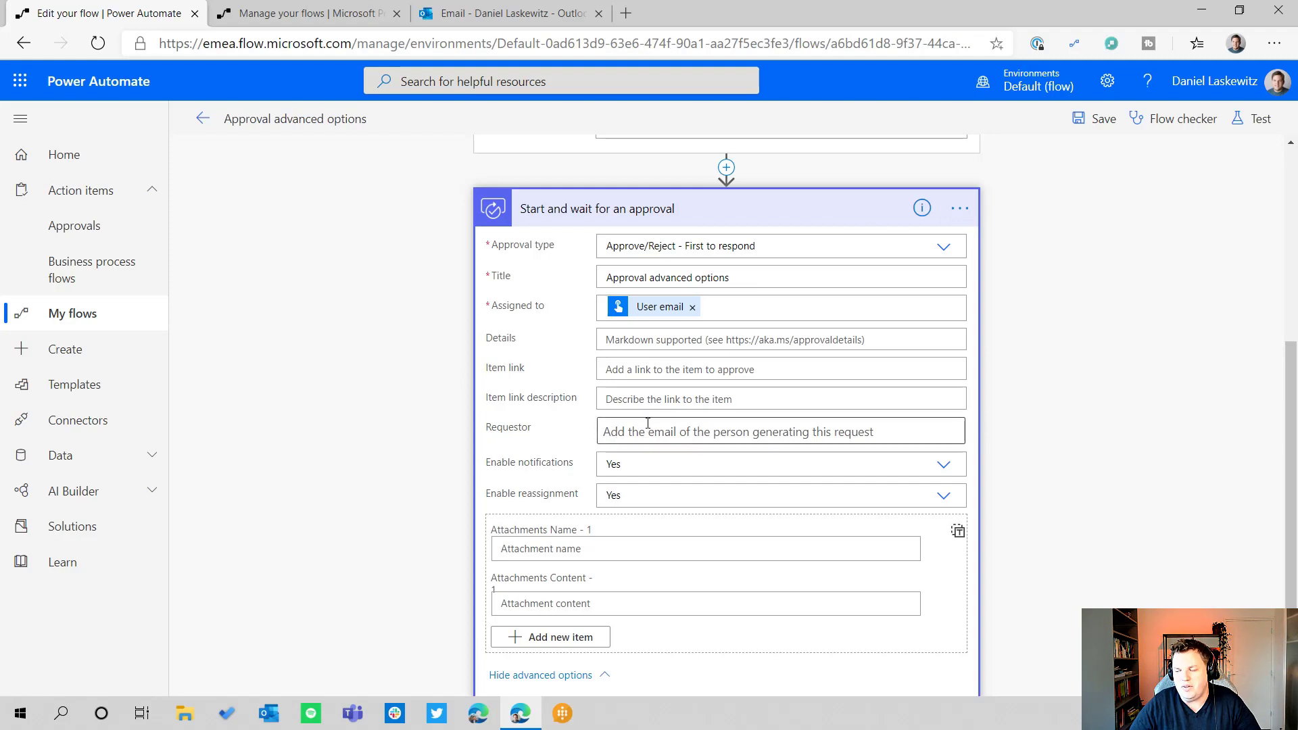
# Test the flow by performing the trigger action manually, running it with the File and Email inputs left empty.
pyautogui.click(1260, 125)
pyautogui.click(1058, 169)
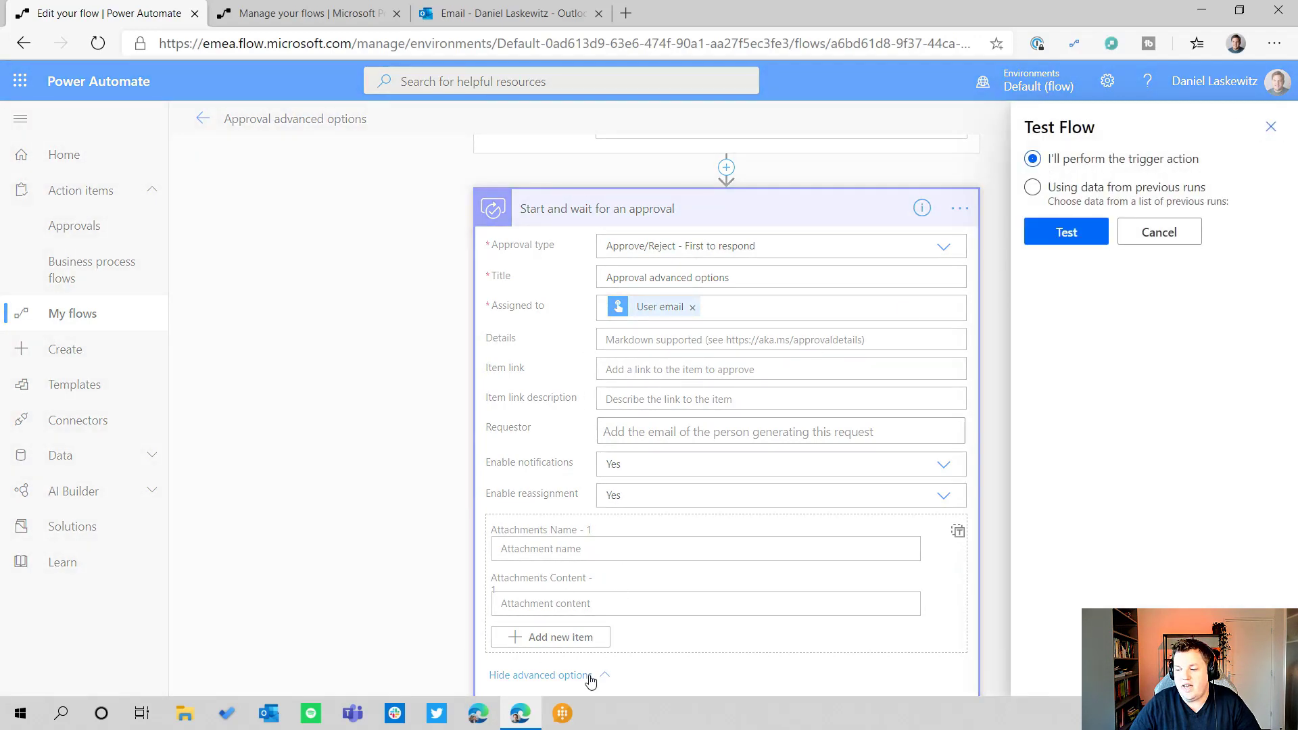
pyautogui.click(1065, 232)
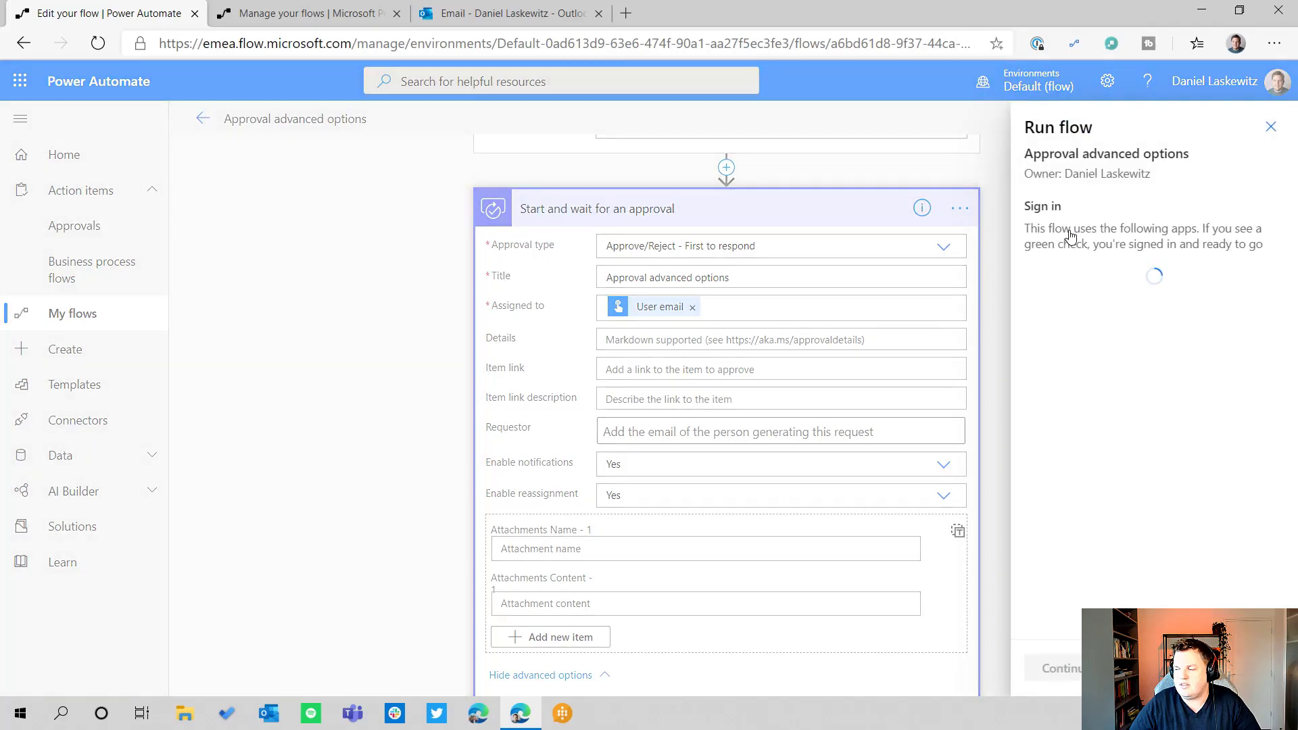
pyautogui.click(1062, 667)
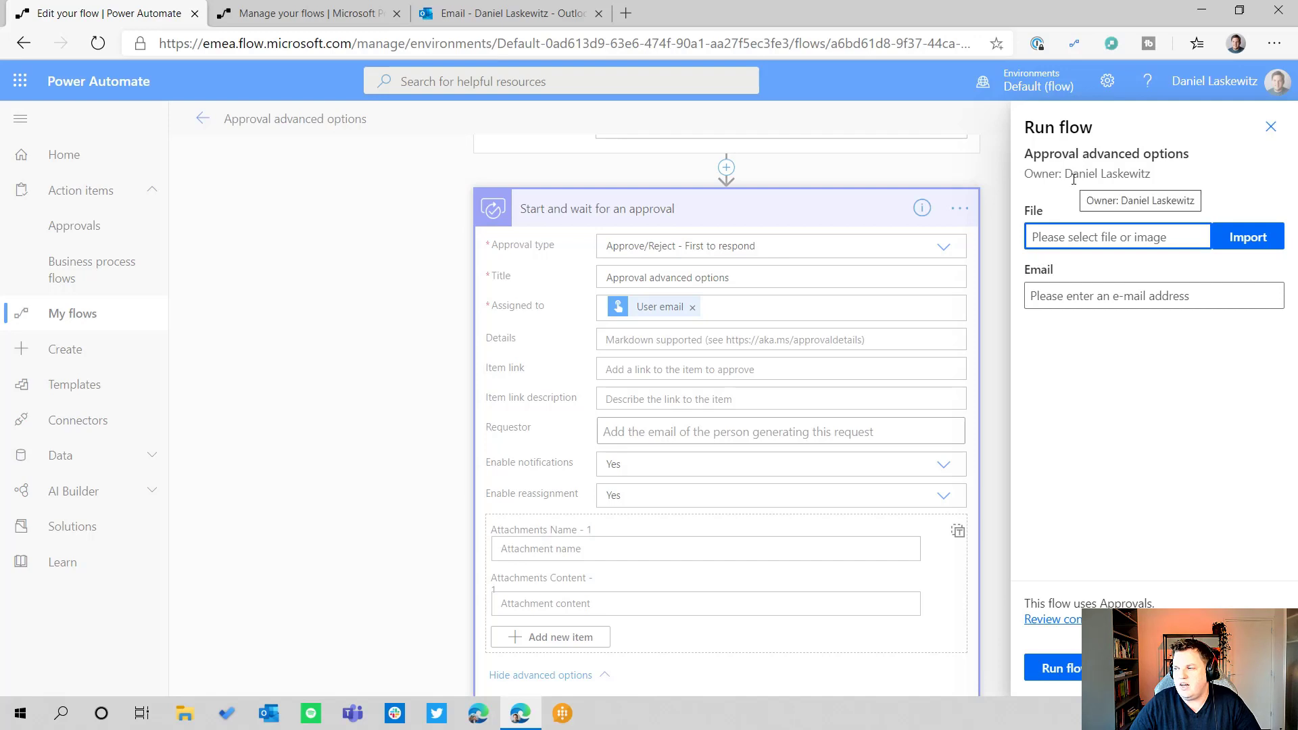
pyautogui.click(1074, 670)
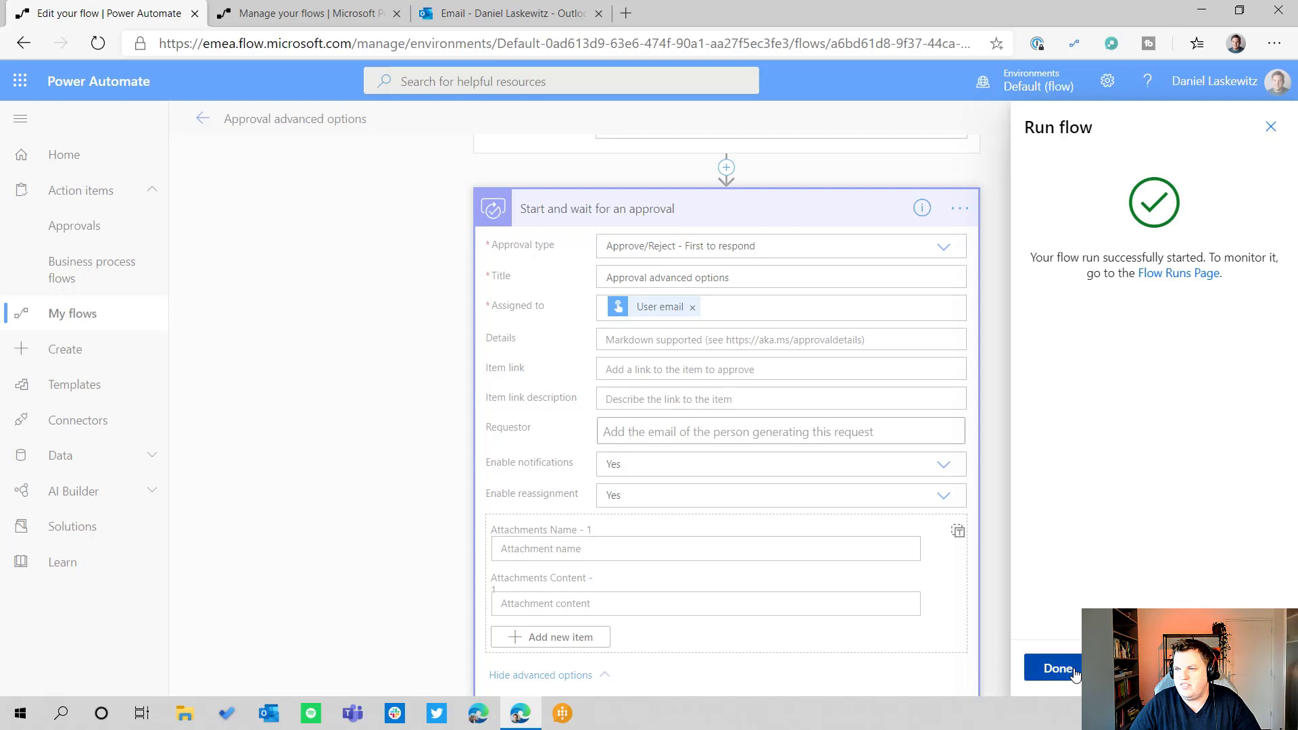
pyautogui.click(1058, 669)
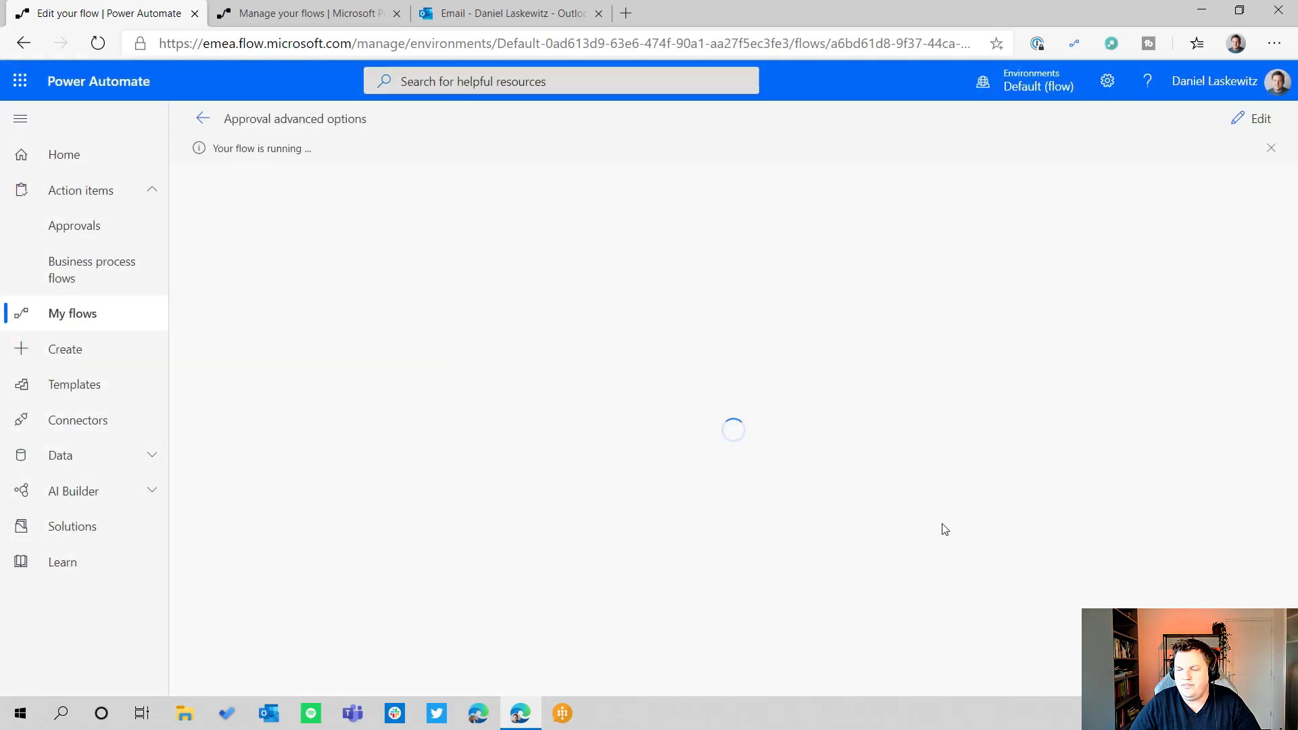
# Refresh the received approvals and respond to the "Approval advanced options" request with Approve, leaving the comment empty.
pyautogui.click(287, 13)
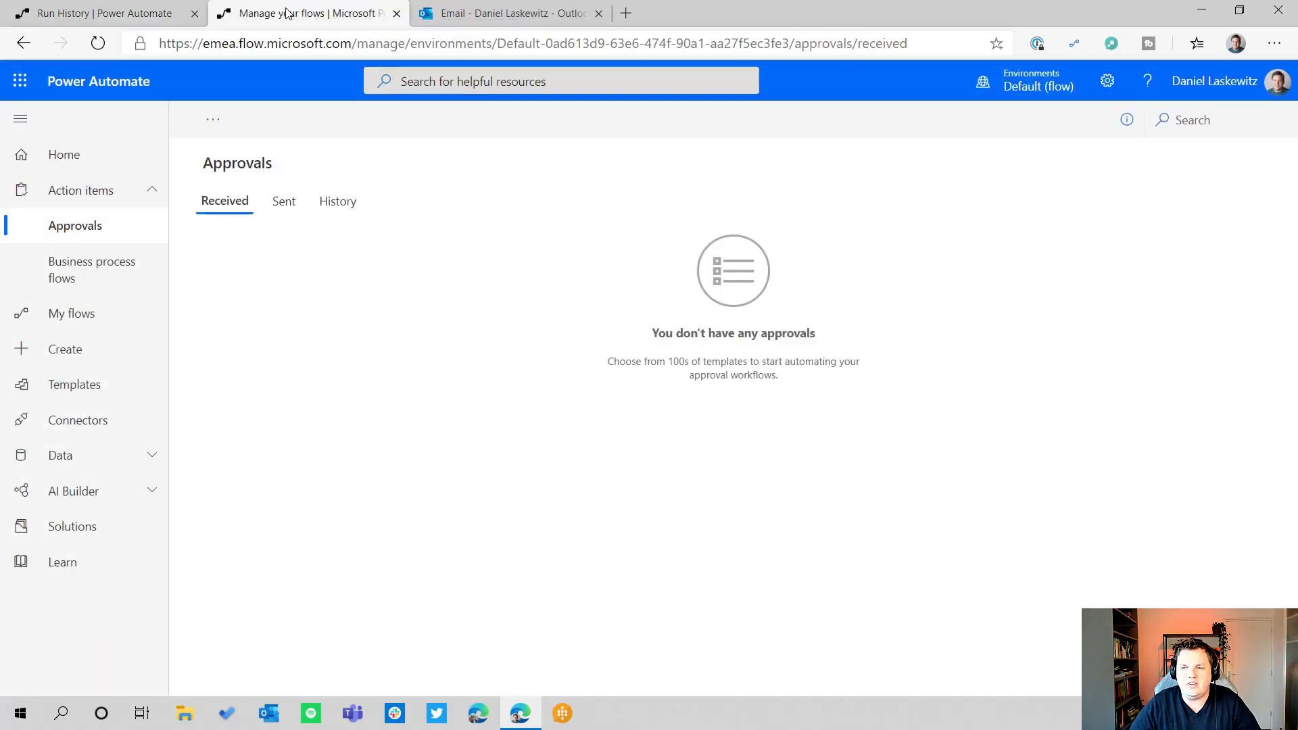
pyautogui.press('F5')
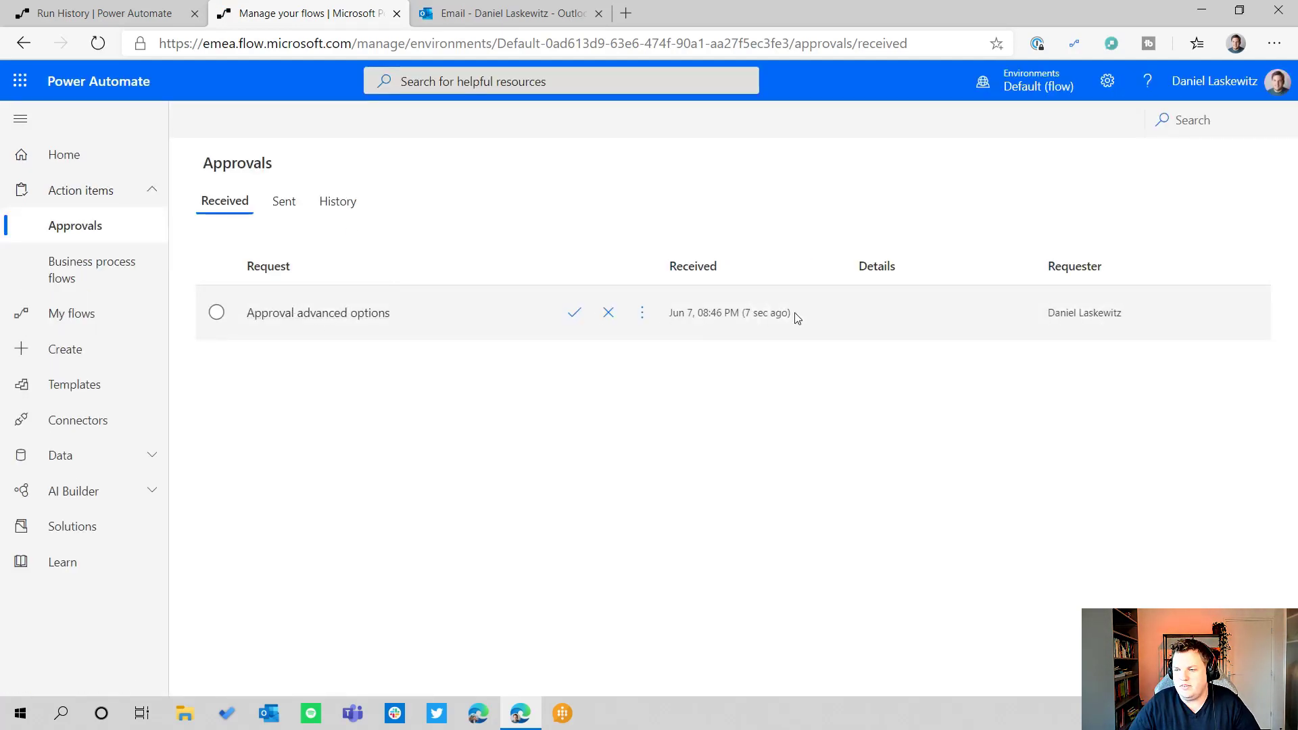
pyautogui.click(362, 314)
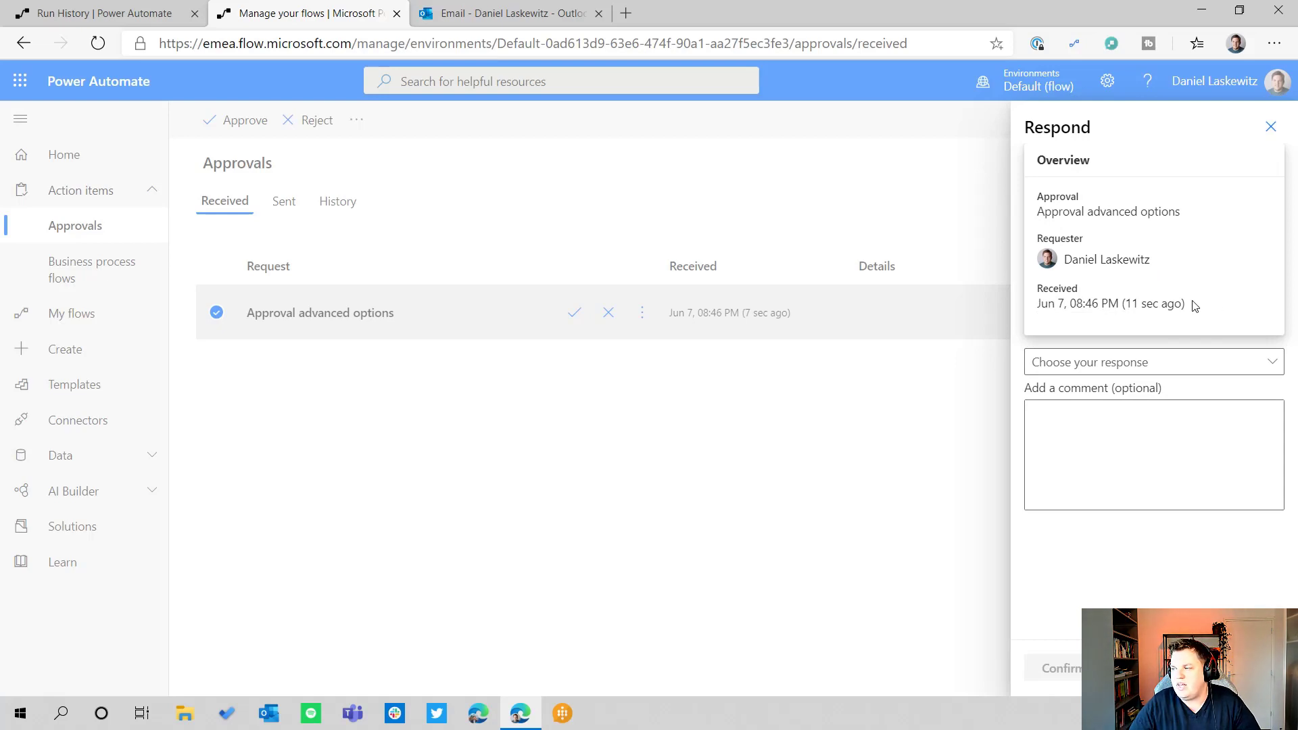
pyautogui.click(1156, 365)
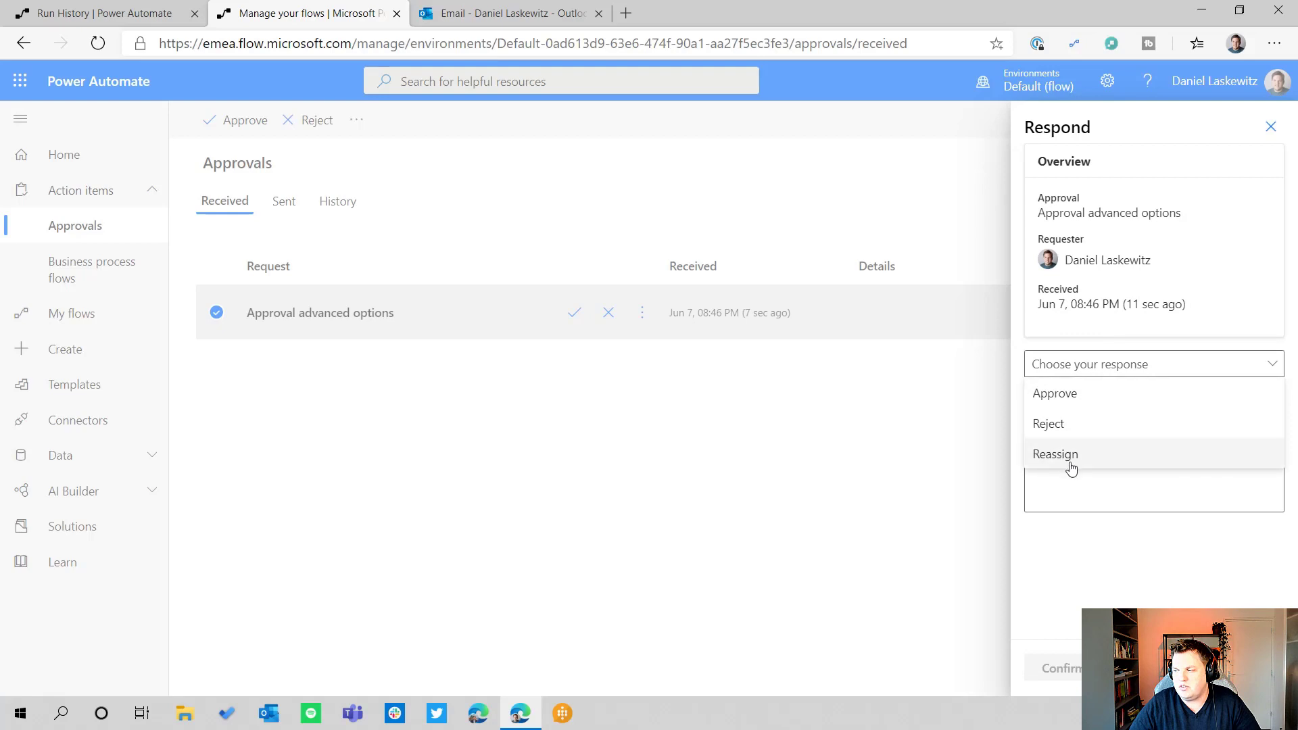
pyautogui.click(1072, 392)
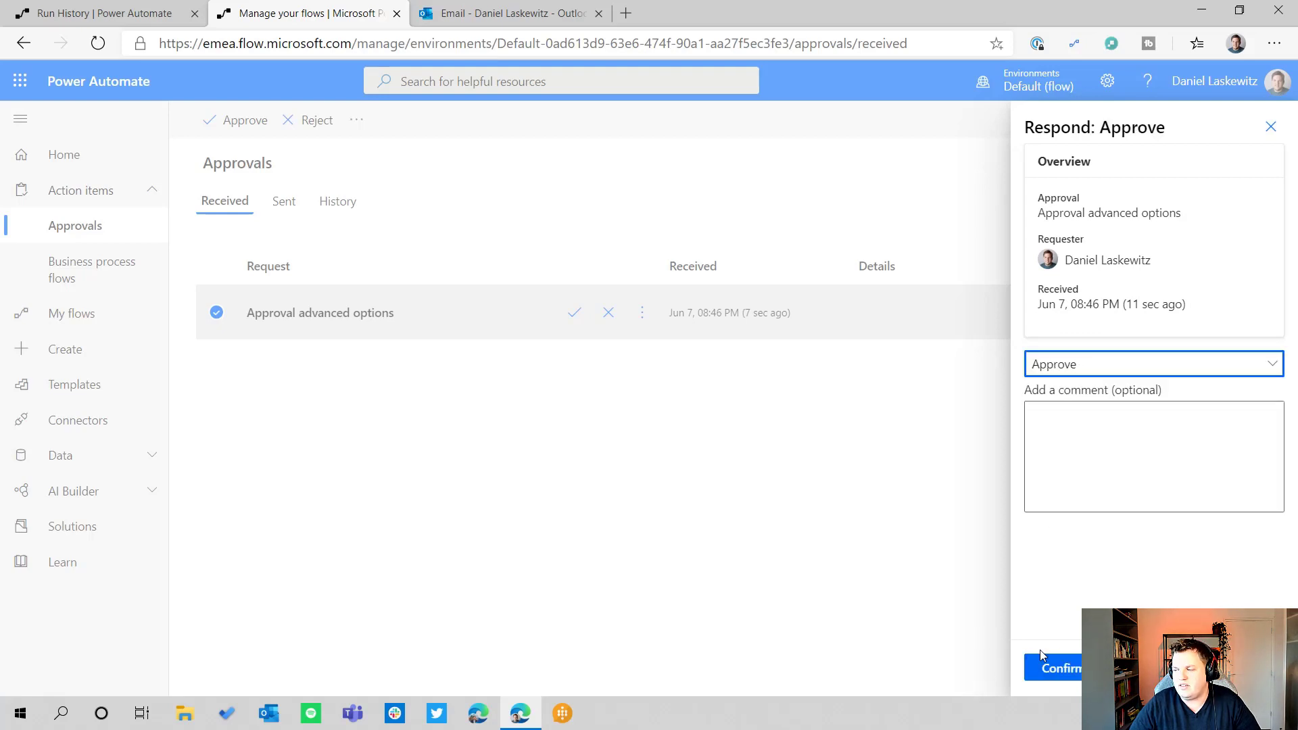
pyautogui.click(1064, 674)
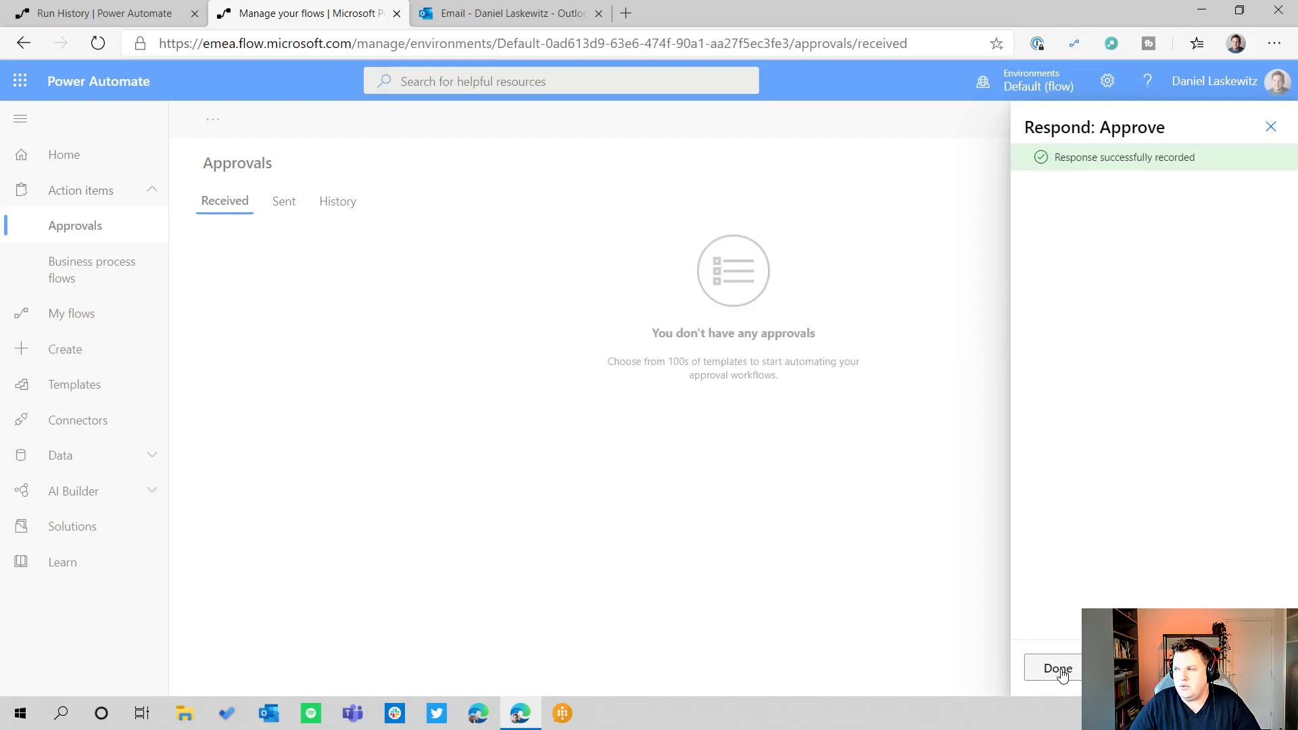
pyautogui.click(1057, 668)
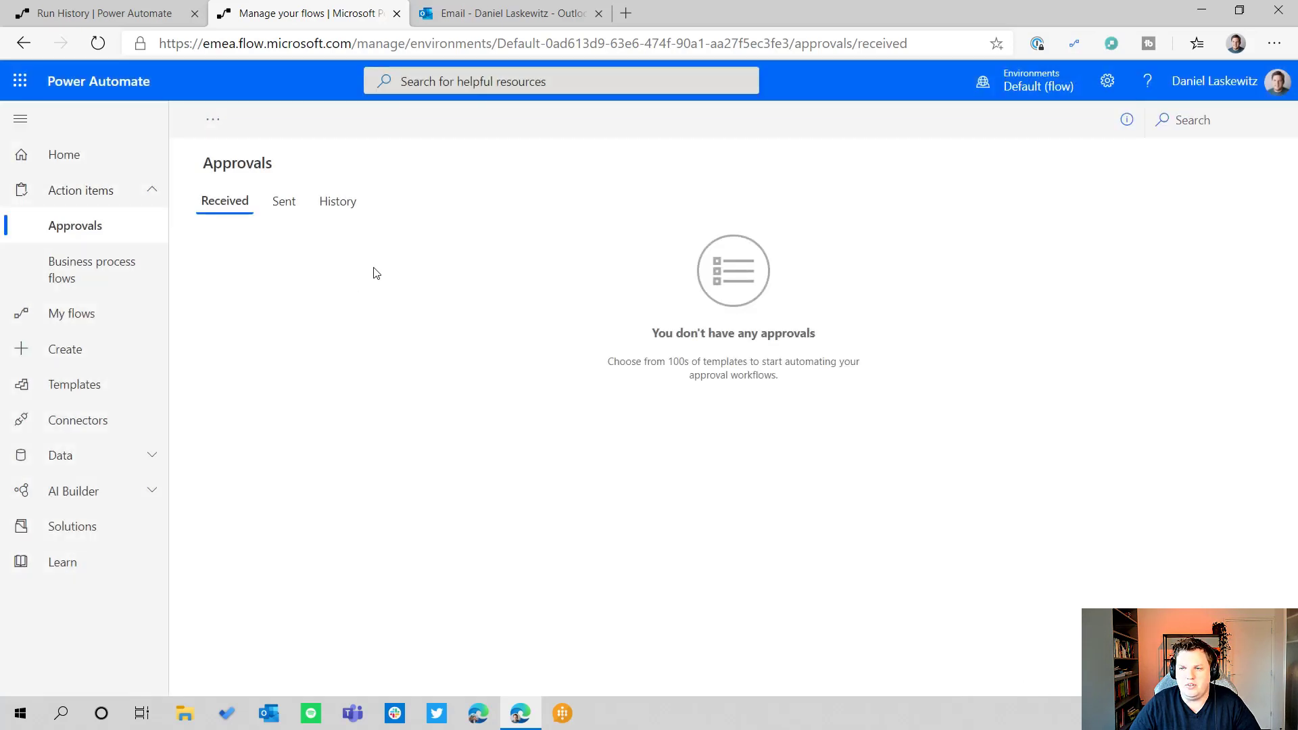
# Switch to Outlook, open the "Approval advanced options" message in the Approvals folder, and delete it.
pyautogui.click(493, 13)
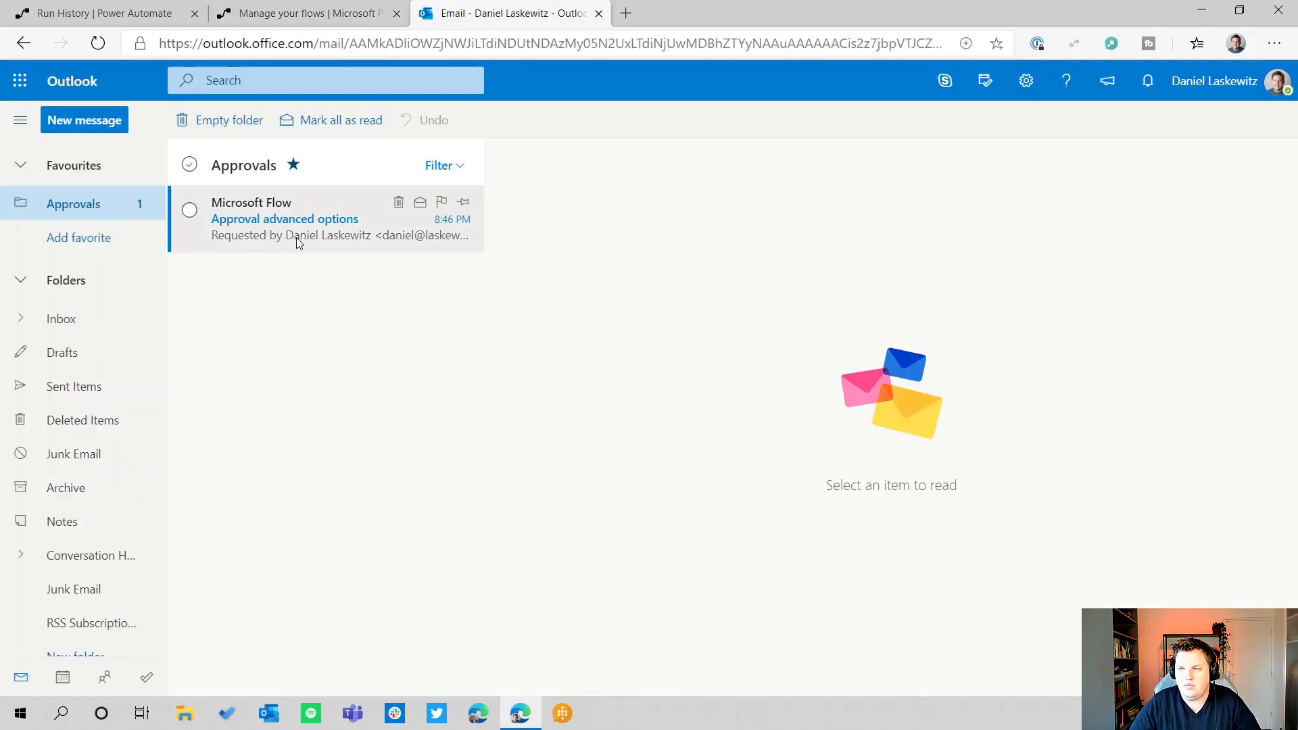
pyautogui.click(298, 242)
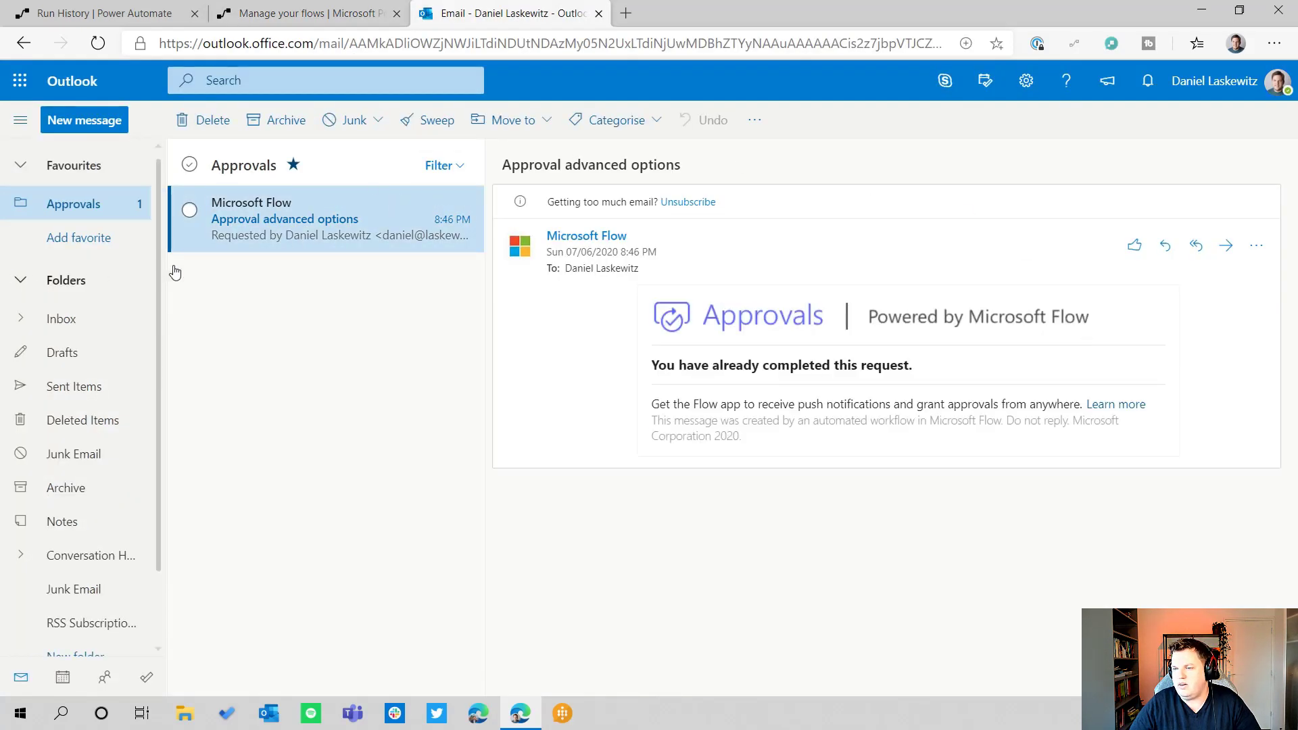
pyautogui.press('Delete')
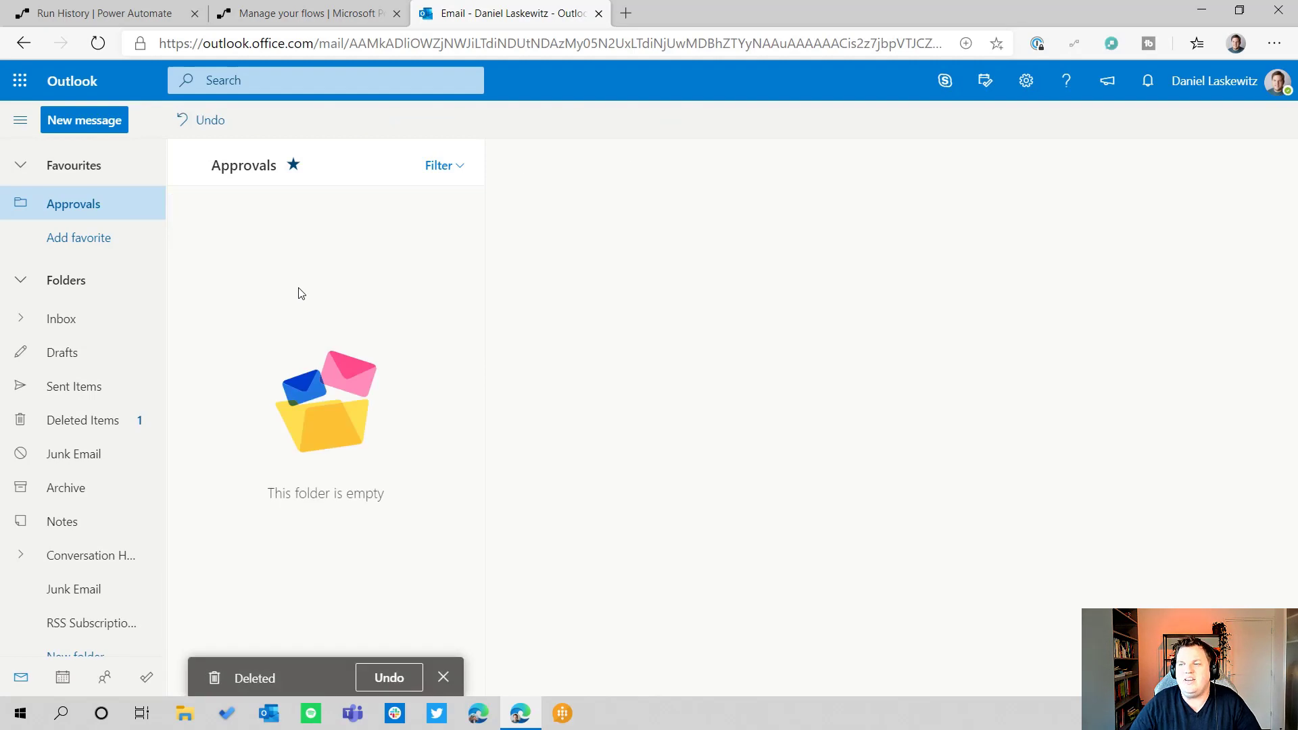
# Switch back to Power Automate and retest the flow with the trigger performed manually, leaving the File and Email inputs empty.
pyautogui.click(135, 15)
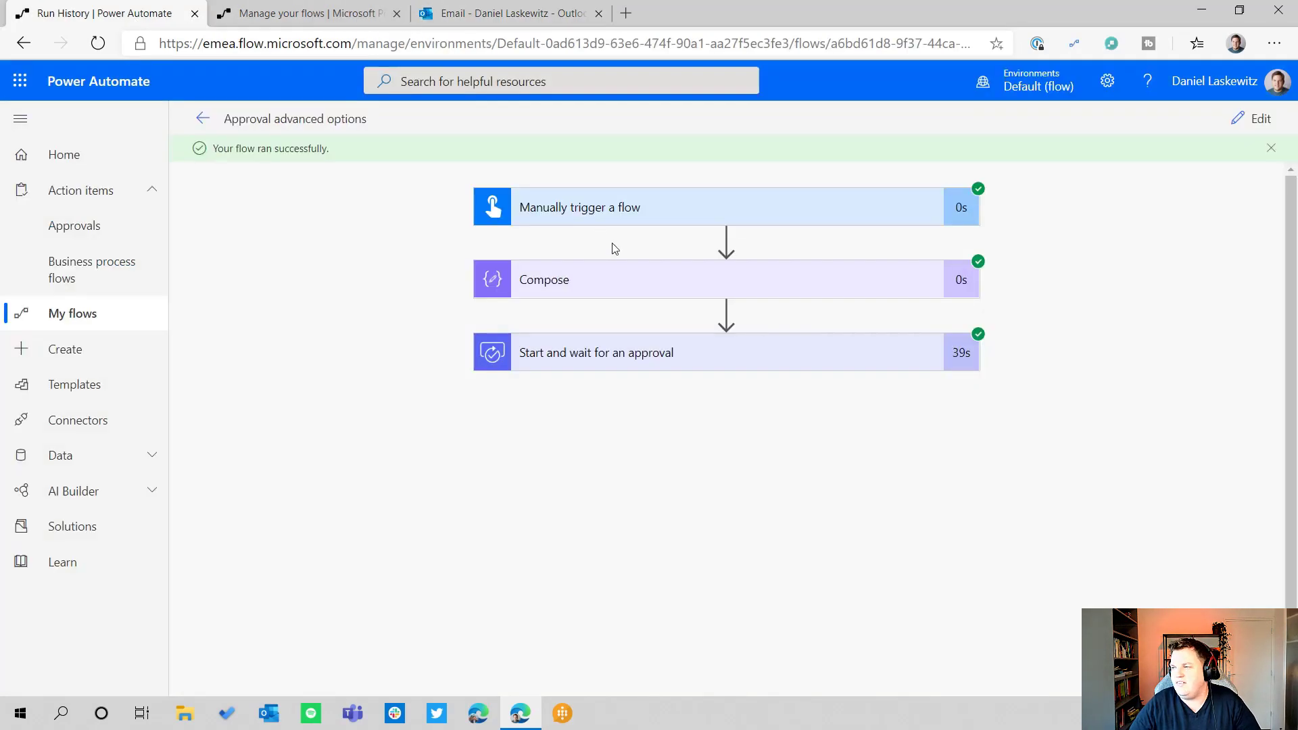
pyautogui.click(1254, 119)
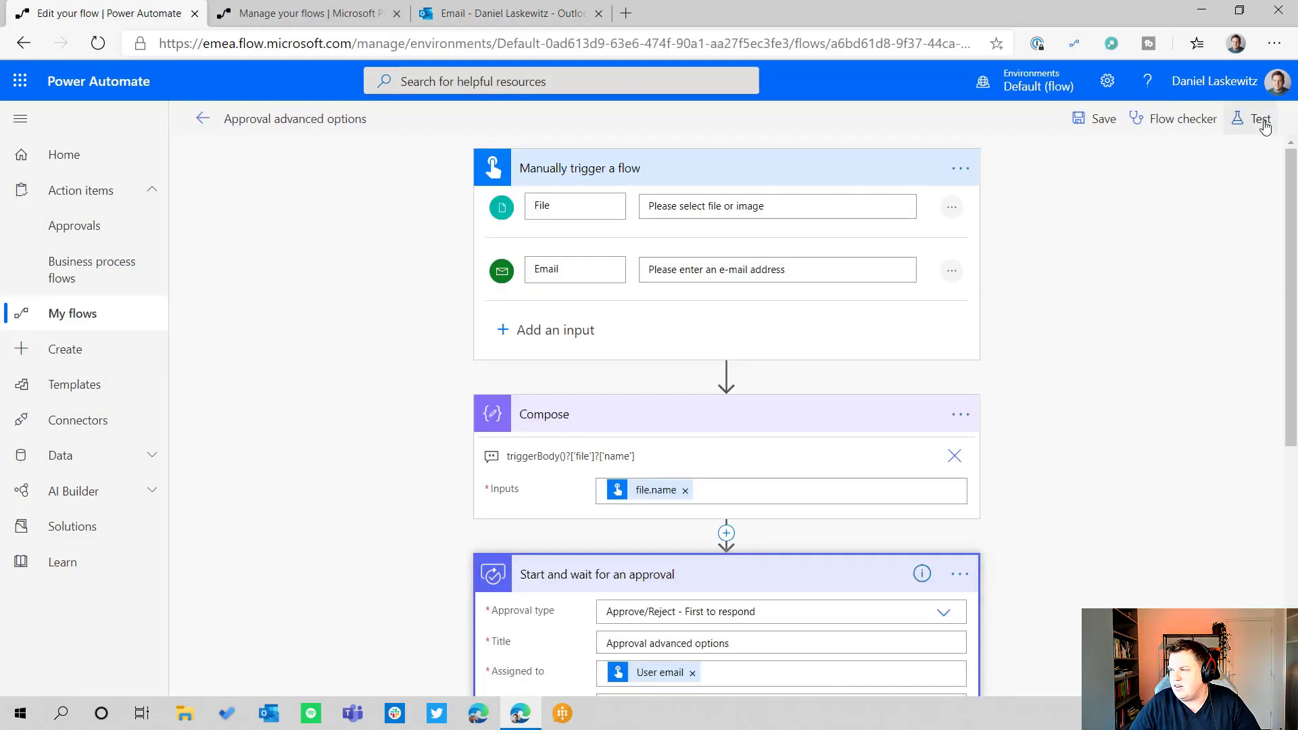
pyautogui.click(1258, 119)
pyautogui.click(1065, 243)
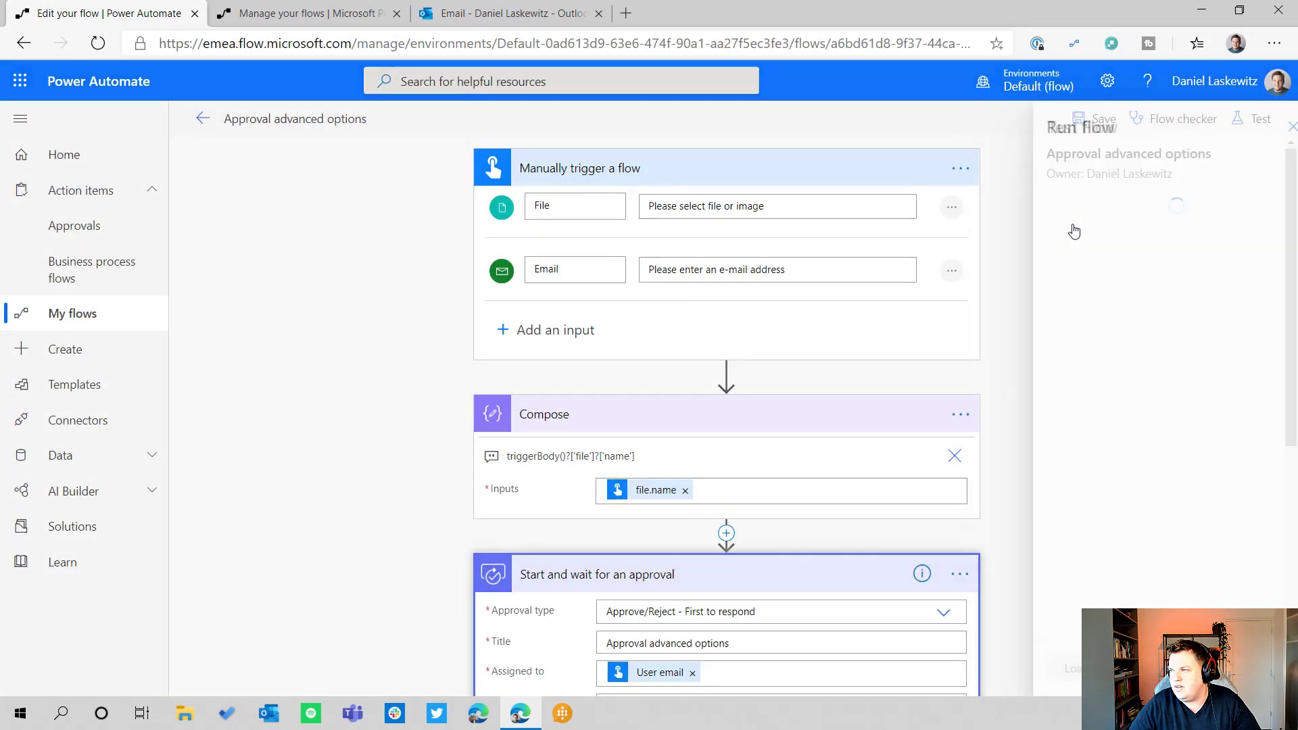
pyautogui.click(1074, 676)
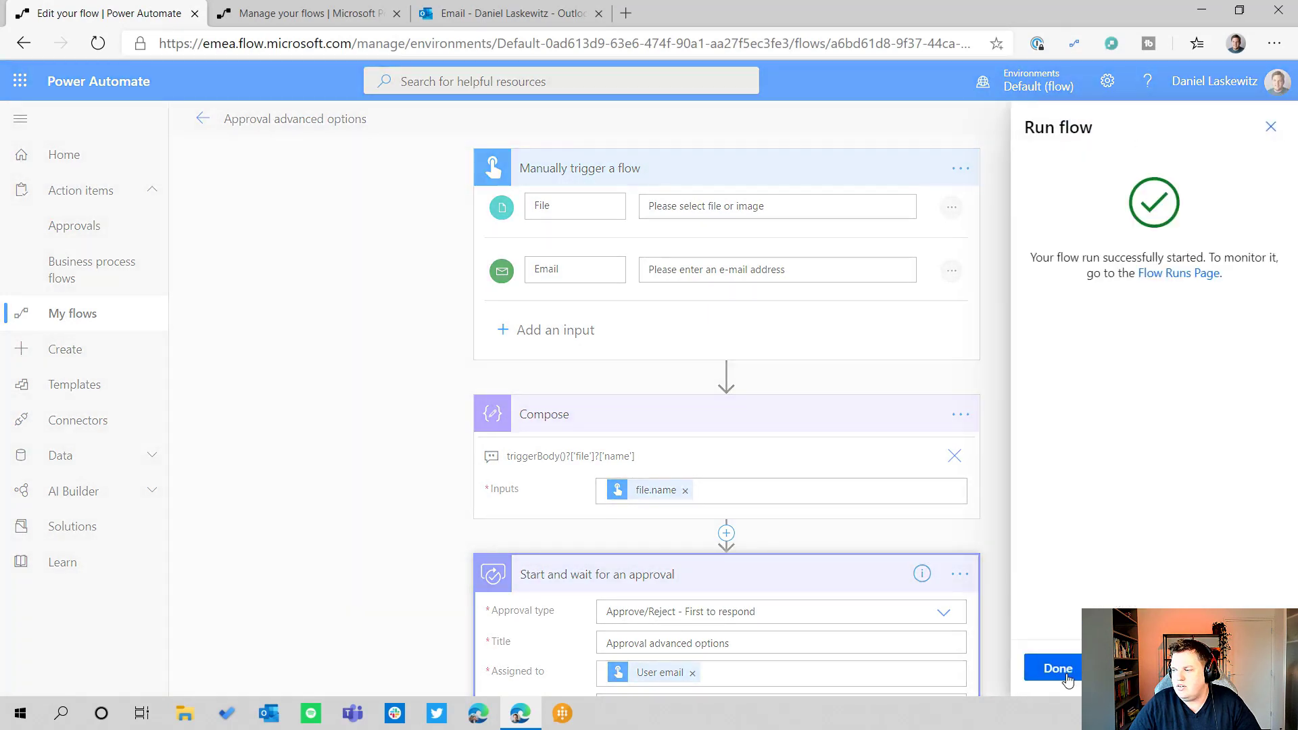
pyautogui.click(1066, 679)
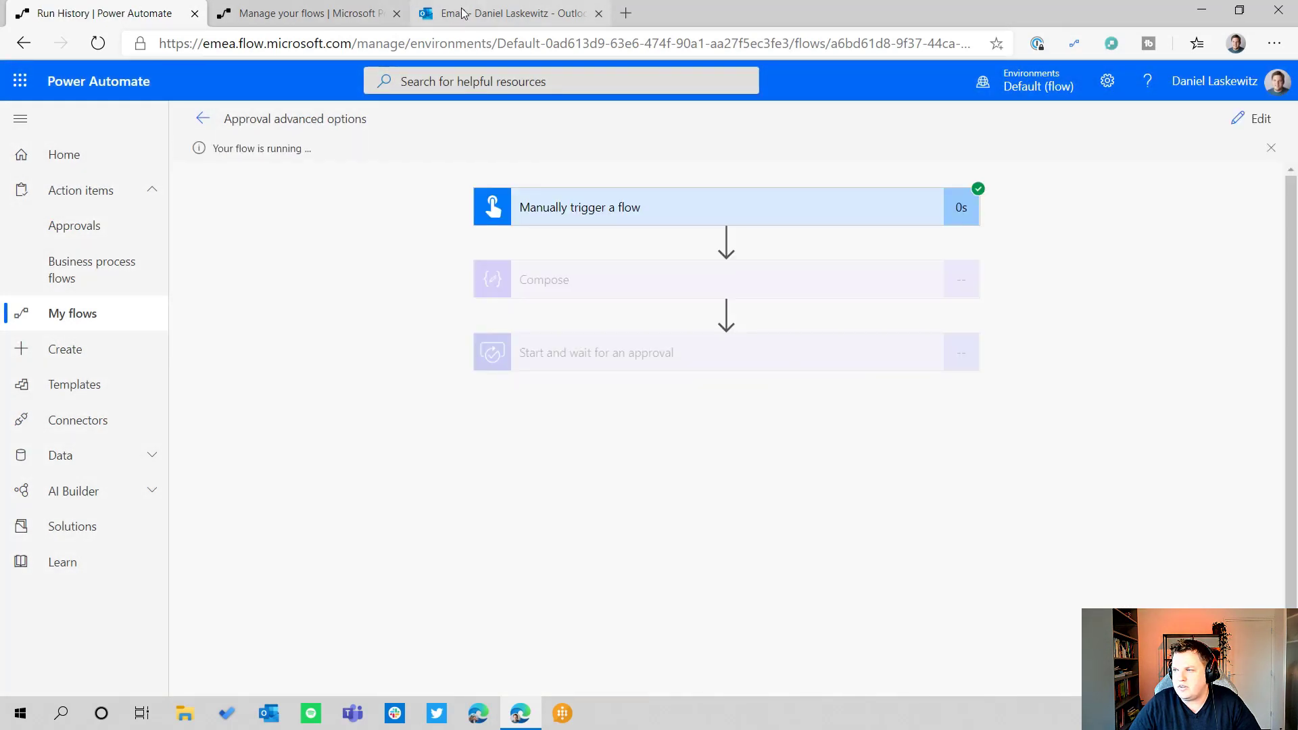
# Switch to Outlook, open the new "Approval advanced options" message in the Approvals folder, and approve the request without a reason.
pyautogui.click(462, 13)
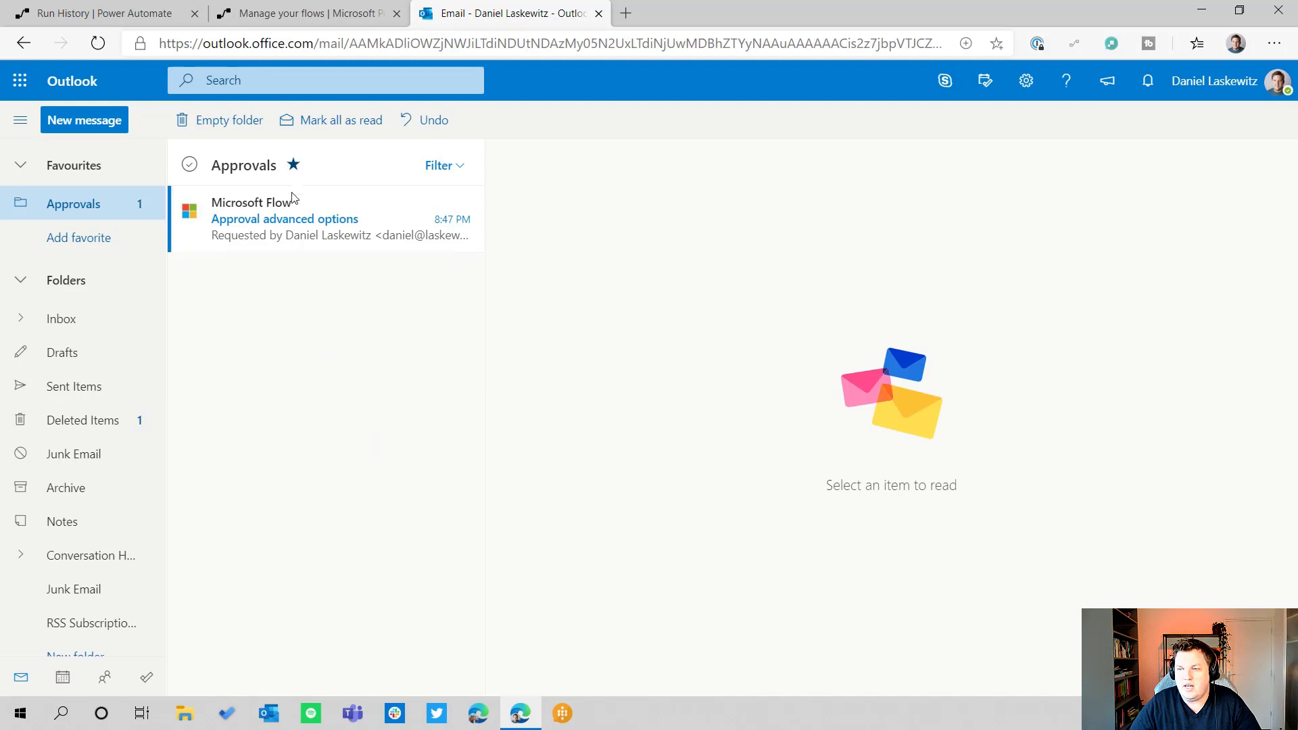
pyautogui.click(294, 200)
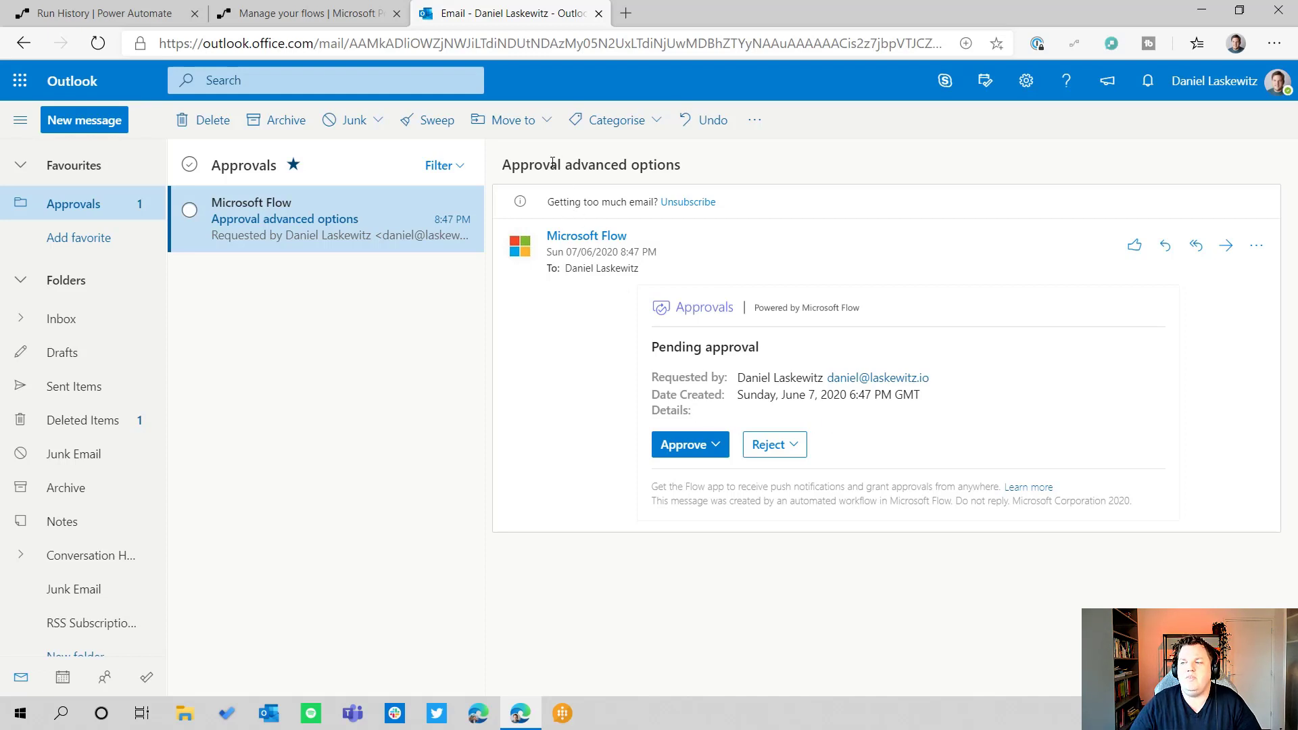
pyautogui.moveTo(507, 160); pyautogui.dragTo(705, 175)
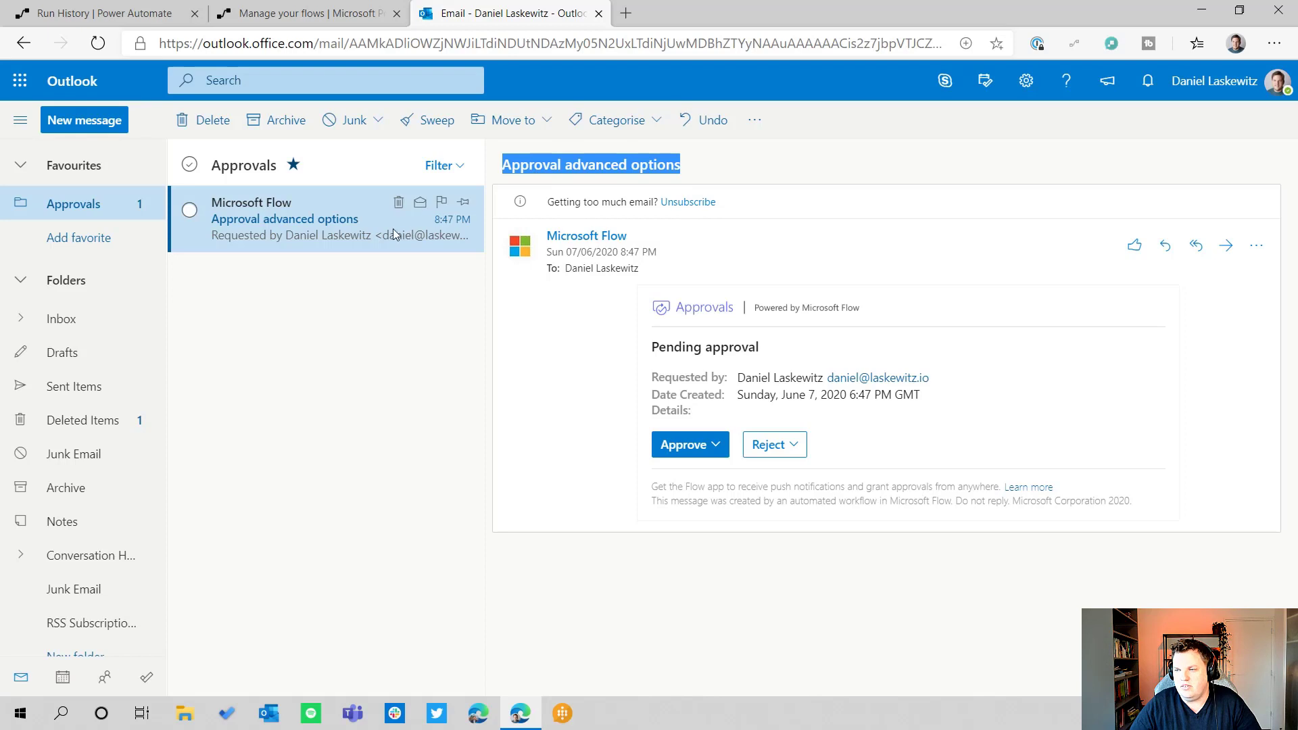
pyautogui.click(698, 444)
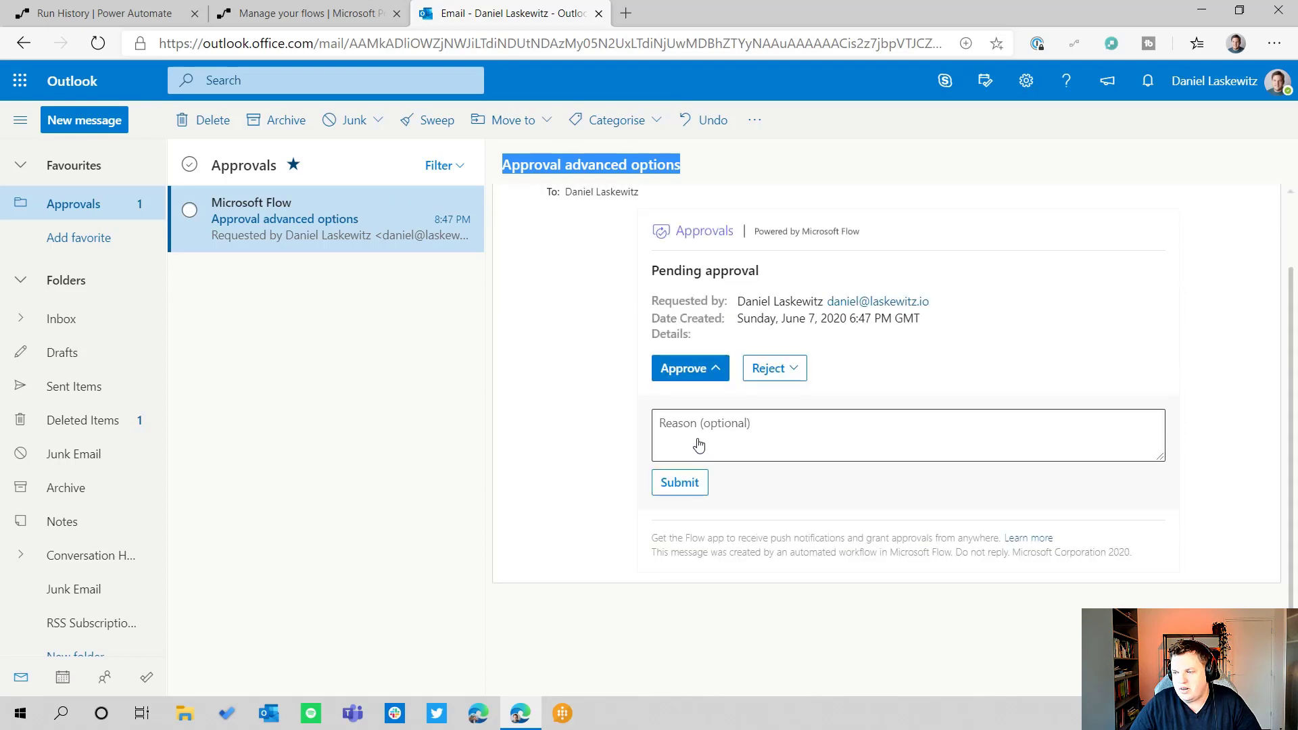
pyautogui.click(680, 482)
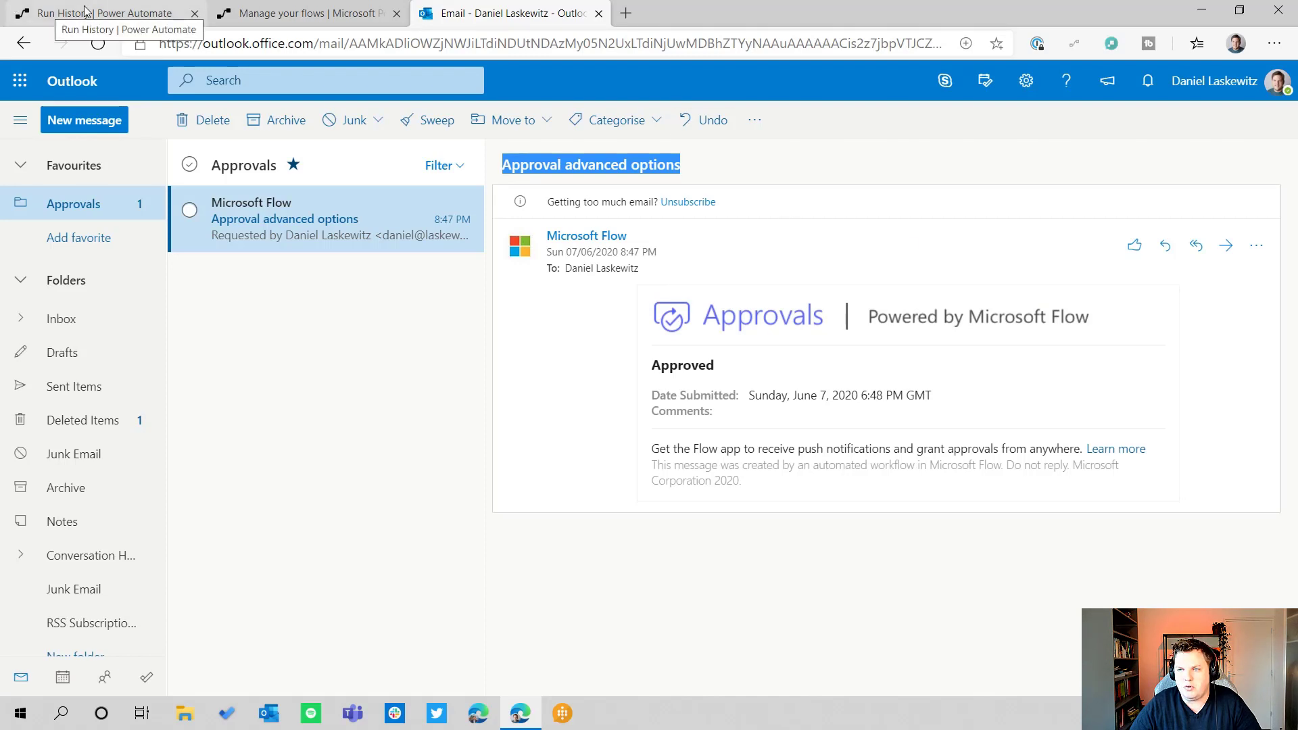
# Return to Power Automate and reopen the flow for editing at the approval action's advanced options.
pyautogui.click(112, 19)
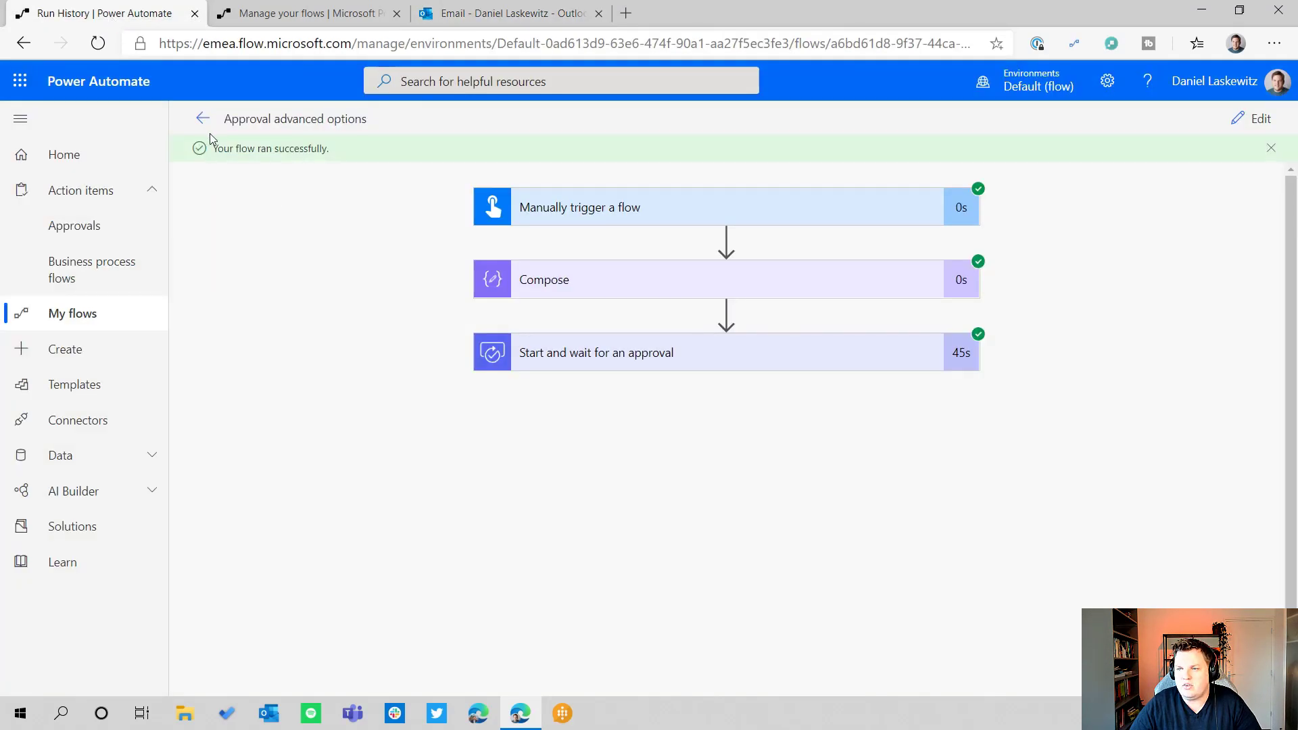
pyautogui.click(1259, 131)
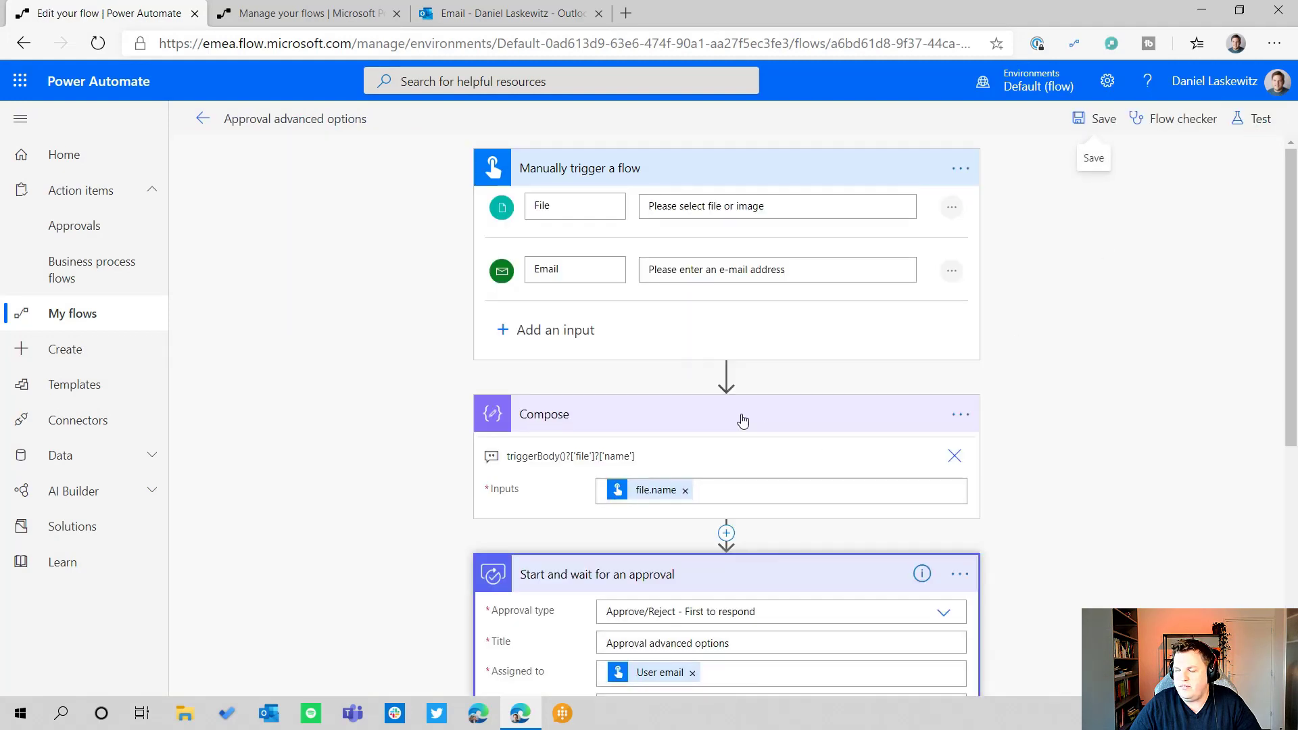
pyautogui.scroll(-4, 723, 379)
pyautogui.scroll(-3, 699, 338)
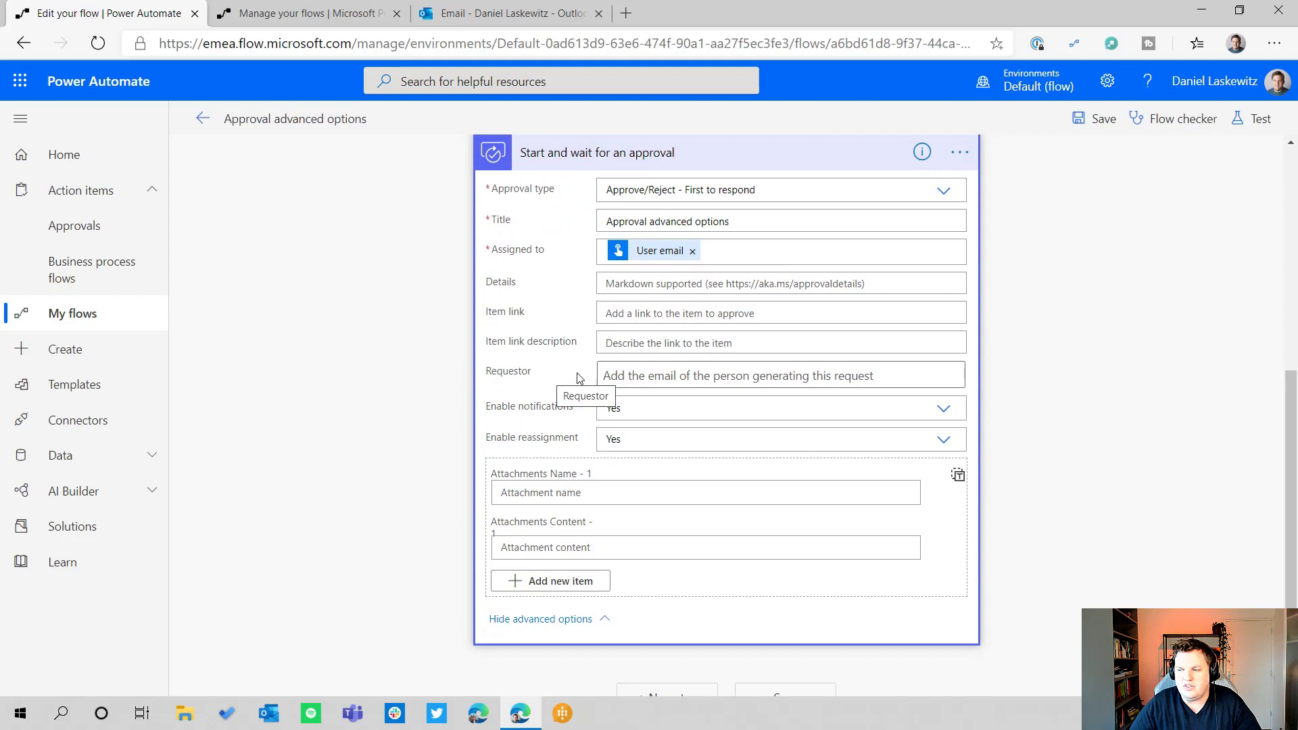
# Try Manager as the approval action's requestor, then clear the selection.
pyautogui.click(621, 376)
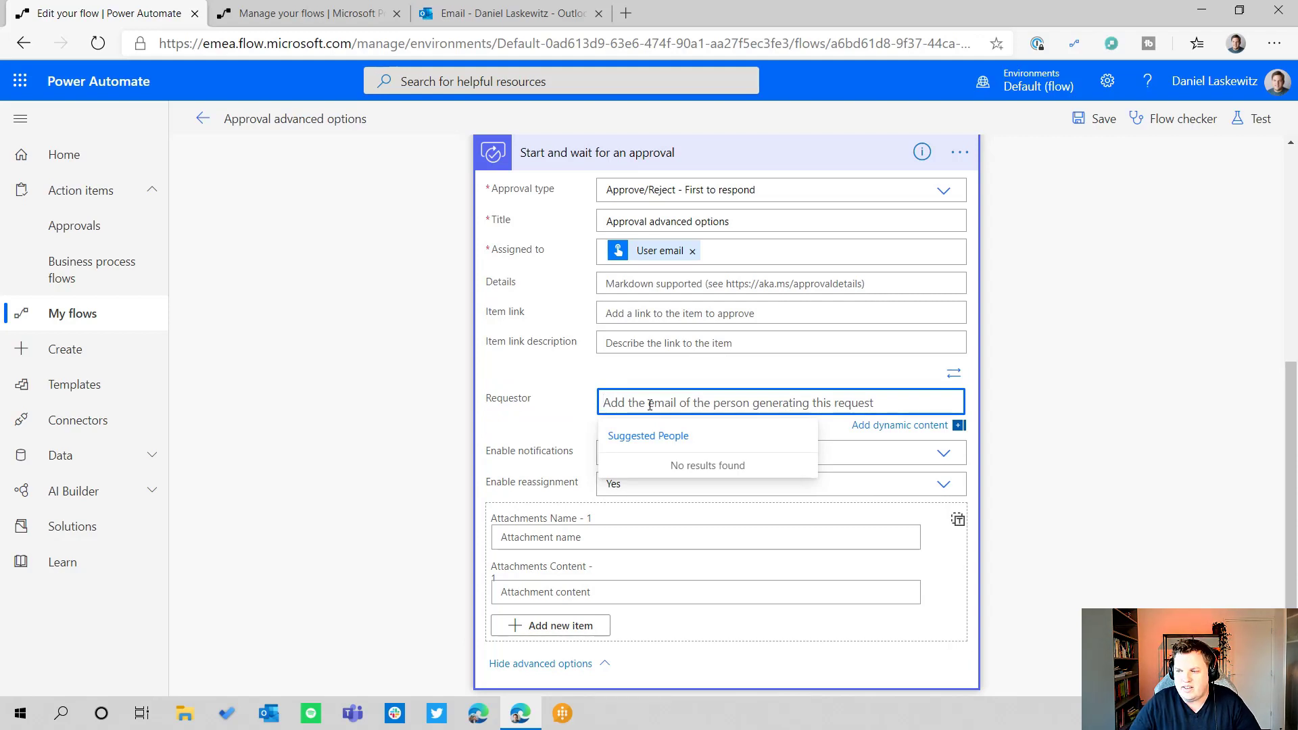
pyautogui.write('Mana')
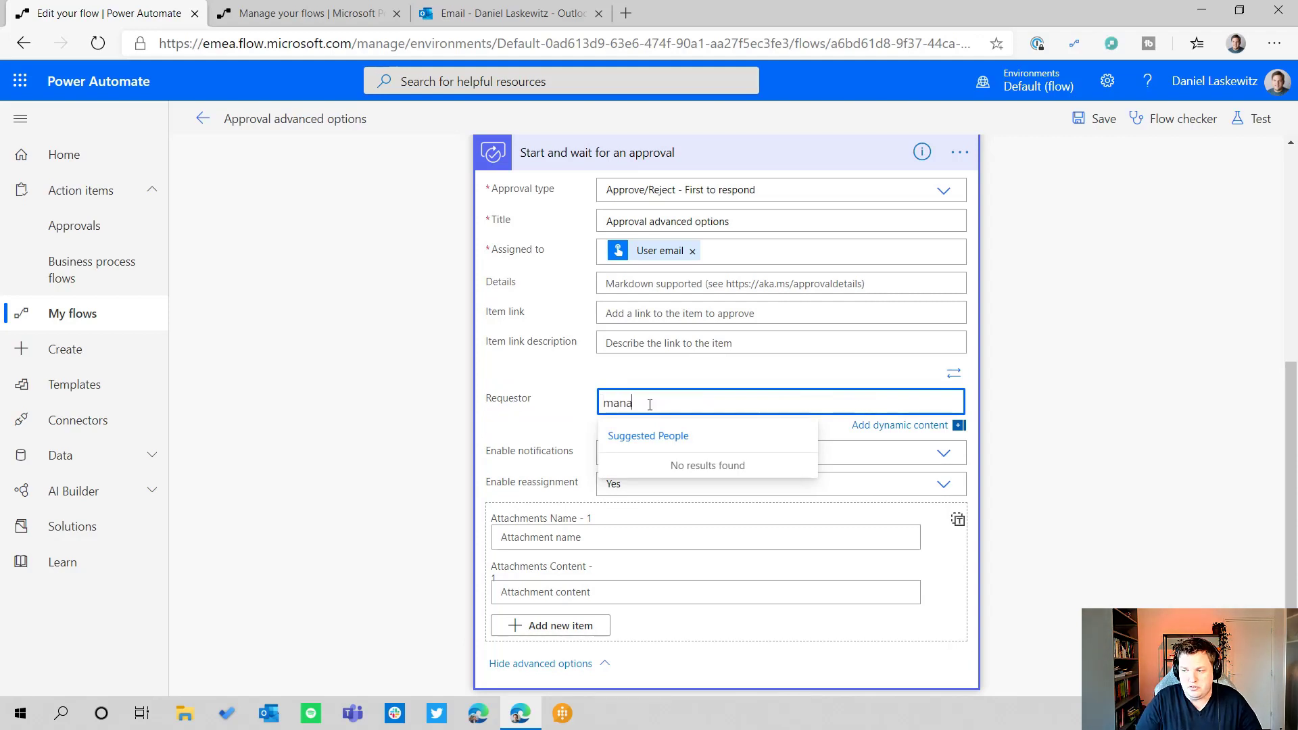
pyautogui.click(677, 482)
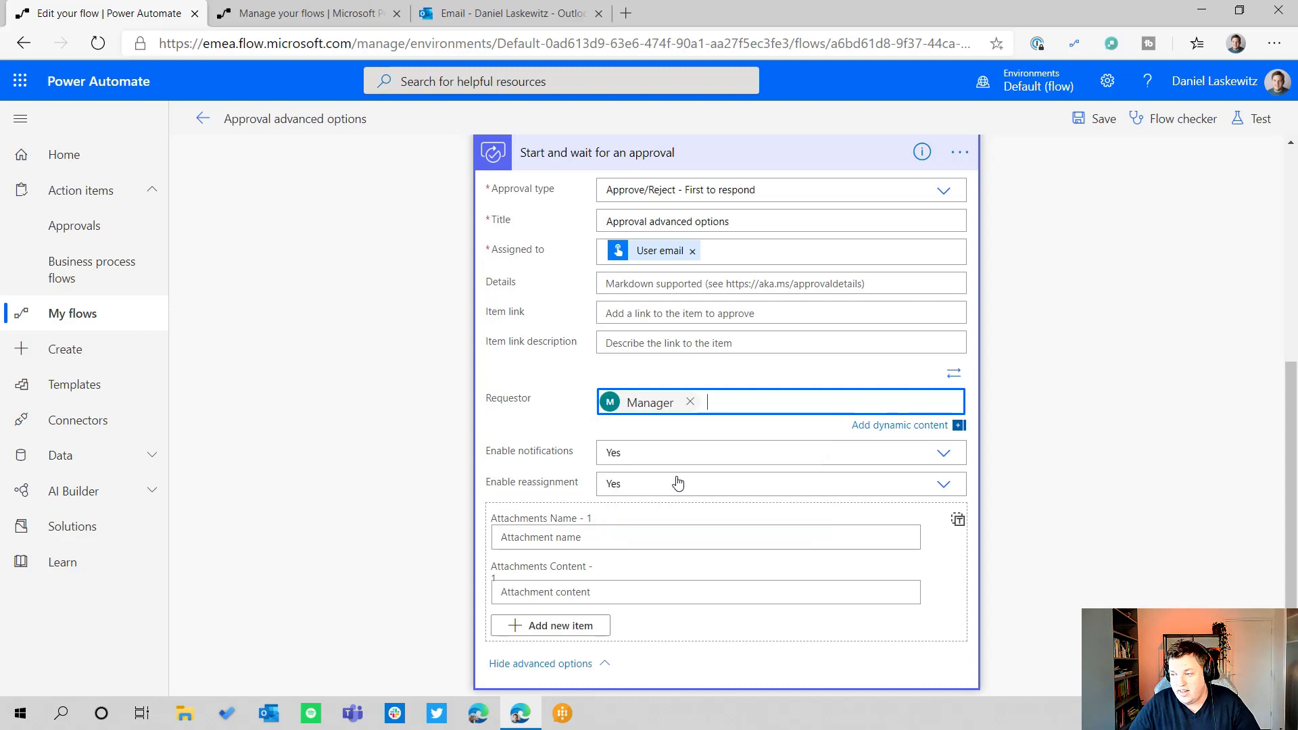
pyautogui.click(689, 402)
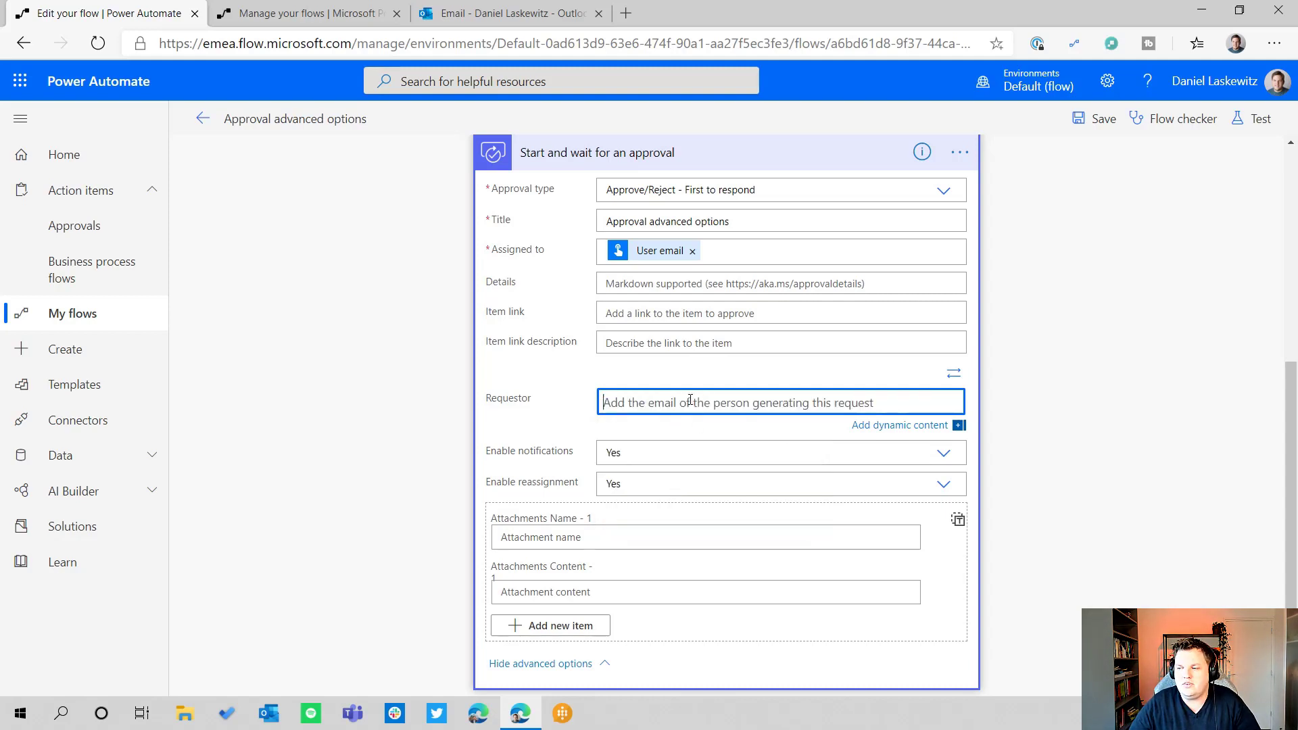
# Switch the approval action's Requestor to a custom value and insert the Email dynamic content from the manual trigger.
pyautogui.click(953, 376)
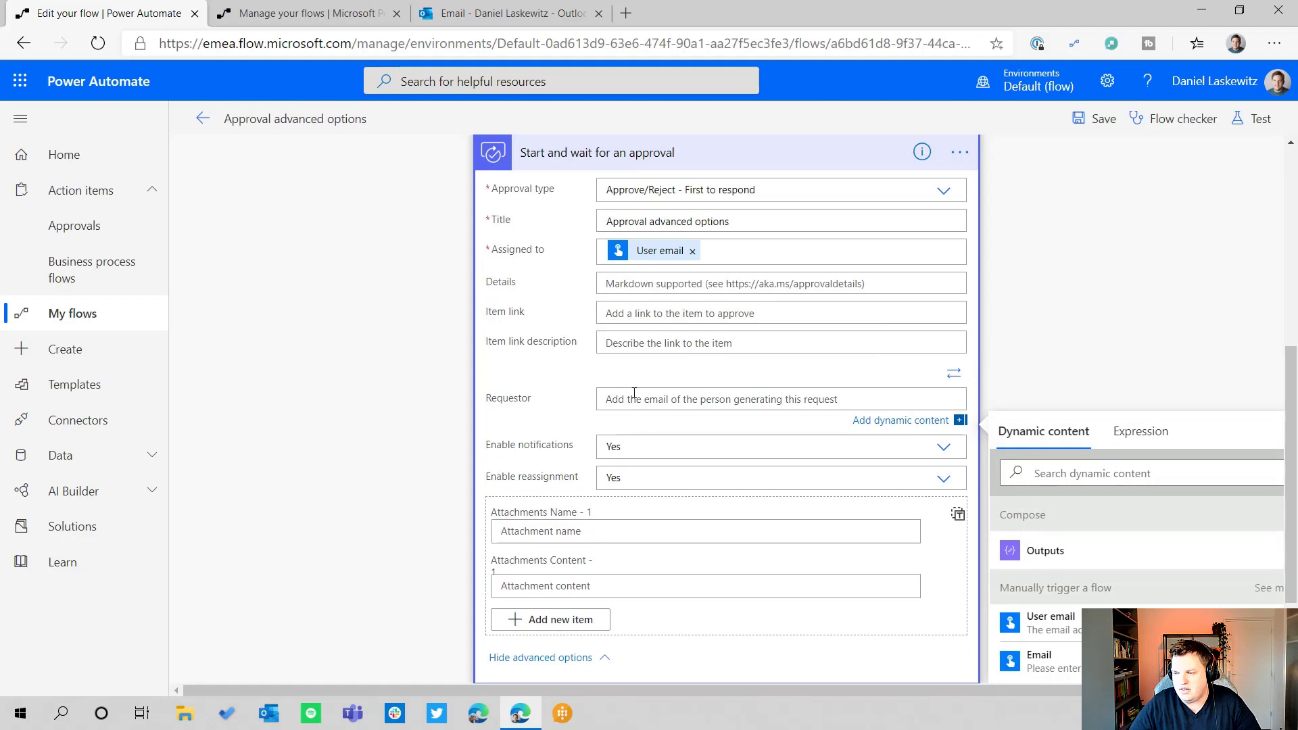
pyautogui.scroll(-1, 1068, 344)
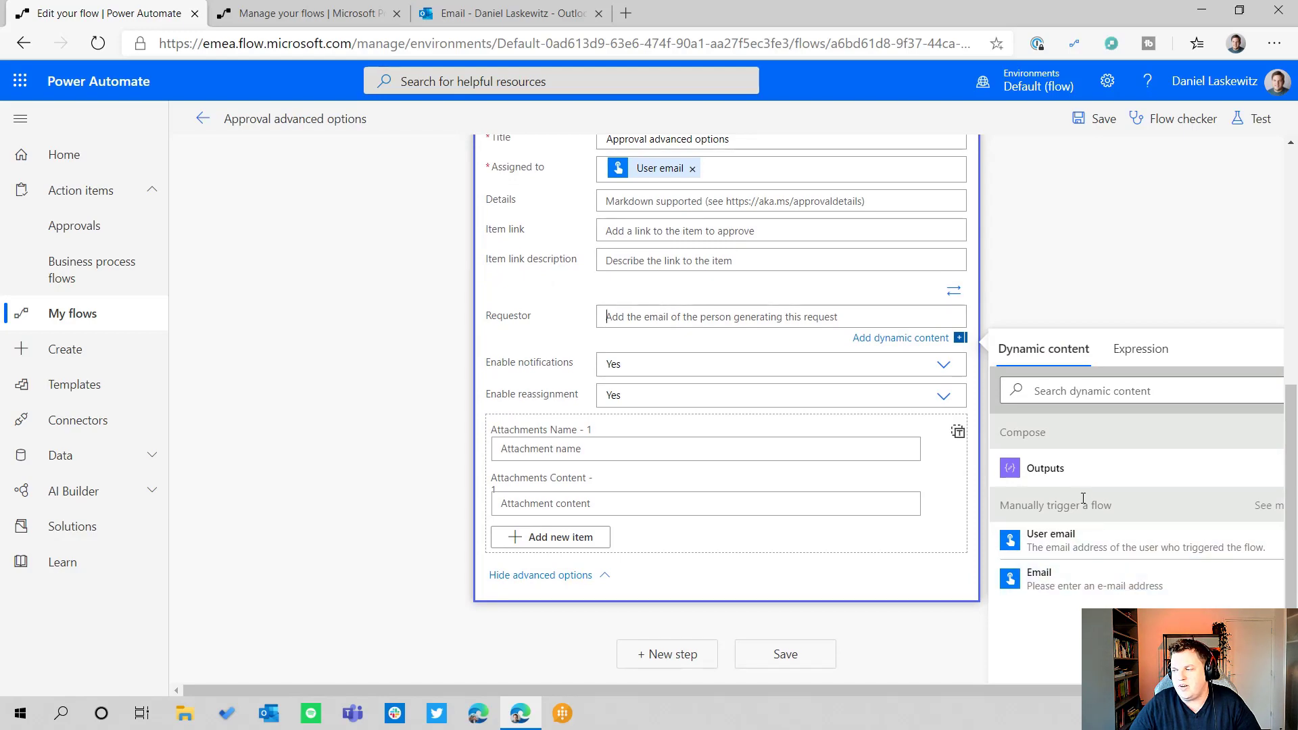
pyautogui.click(1065, 579)
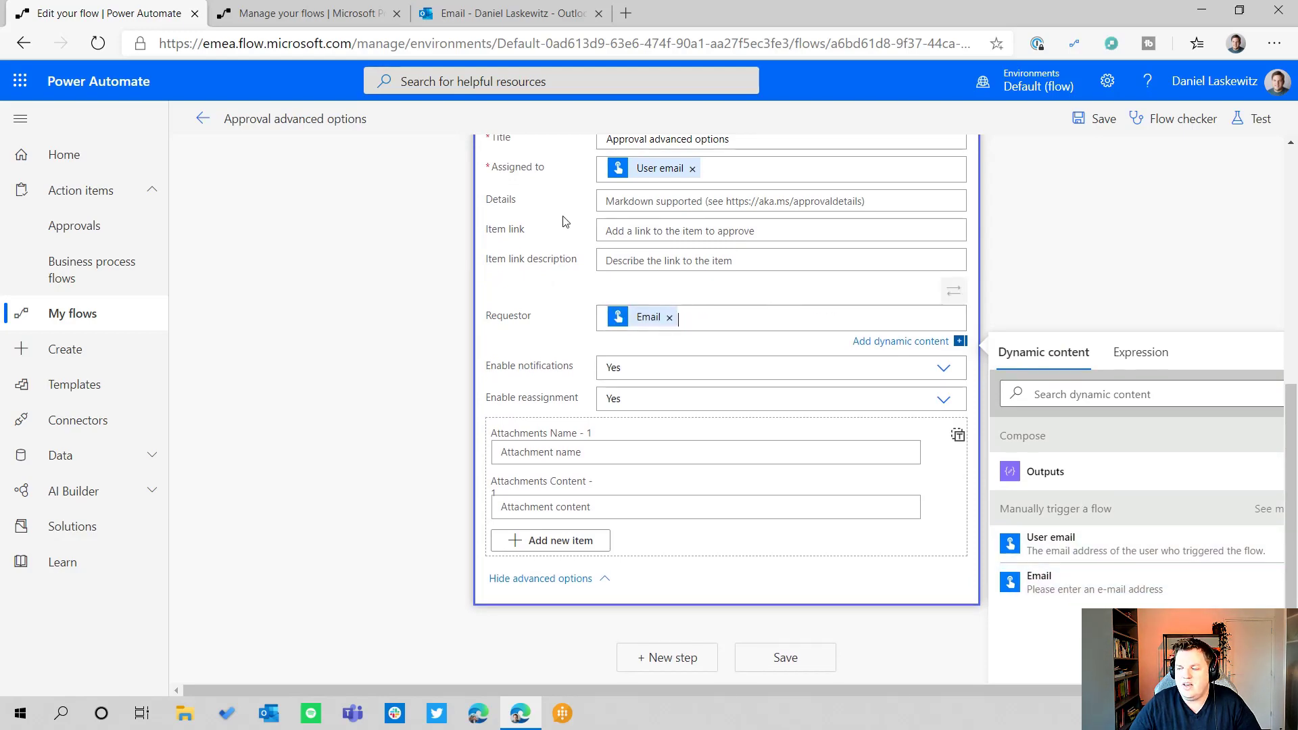
pyautogui.click(477, 282)
pyautogui.scroll(7, 476, 282)
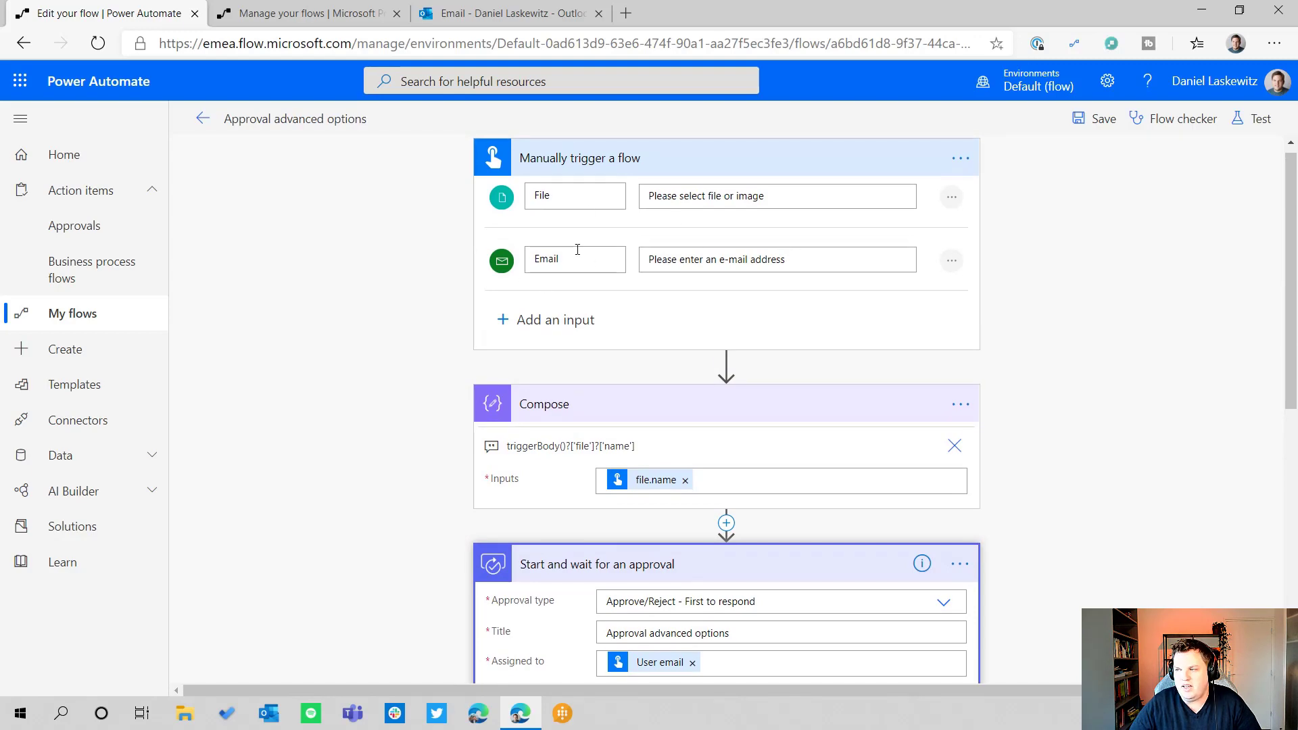
pyautogui.scroll(-7, 1014, 242)
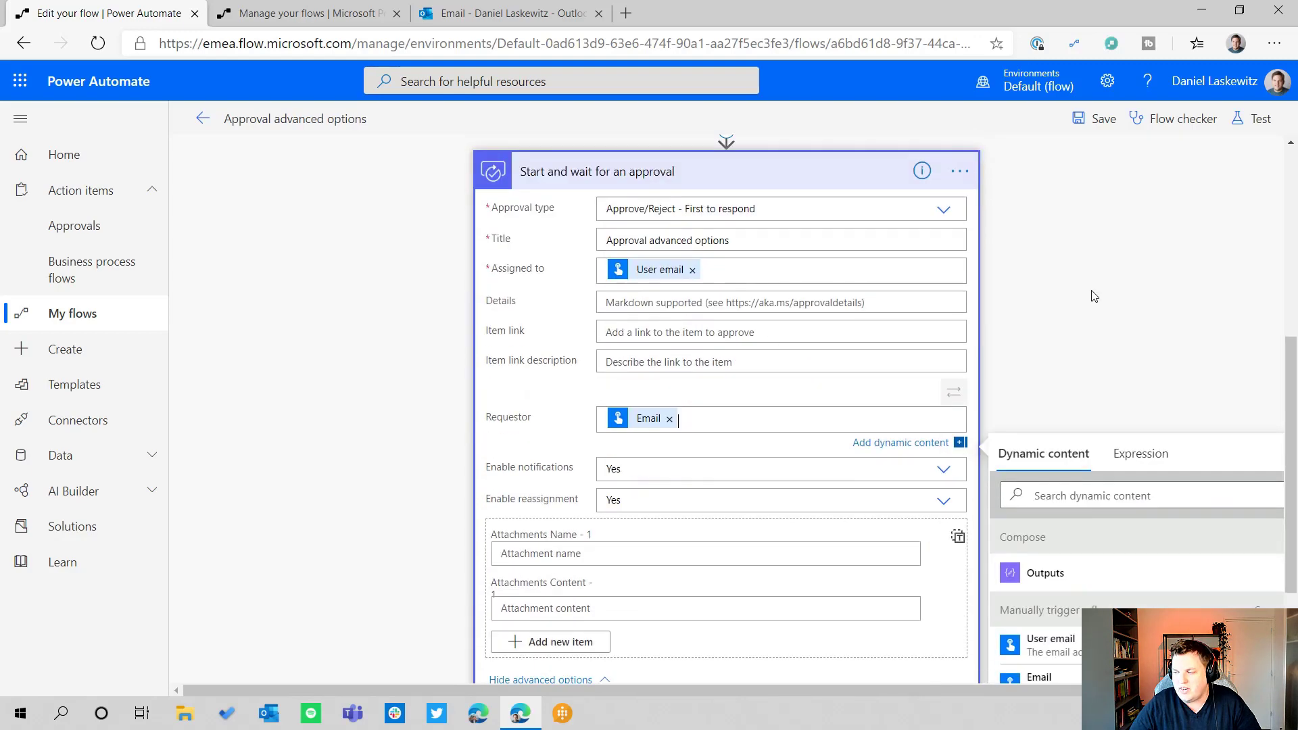
pyautogui.scroll(-1, 1100, 286)
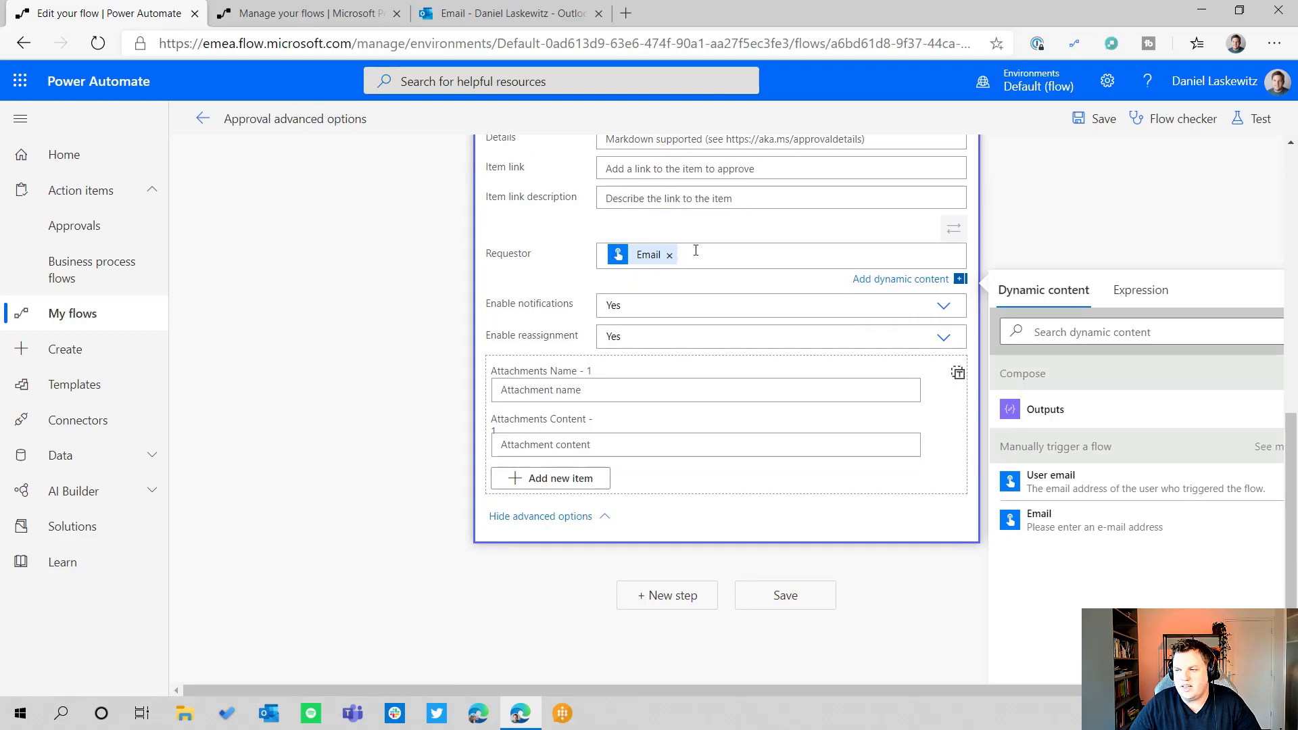
pyautogui.scroll(4, 1185, 267)
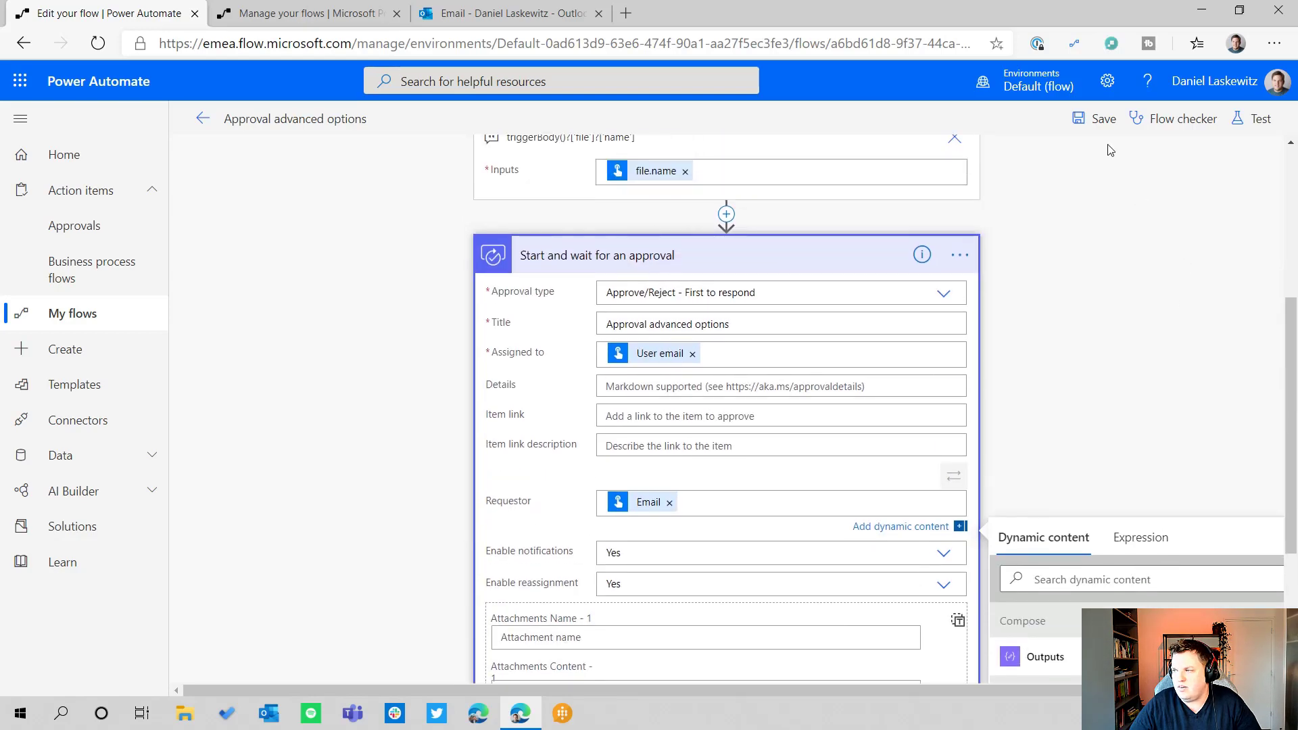
# Save and test the flow by performing the trigger manually, with Manager as the Email input and File left empty.
pyautogui.click(1240, 128)
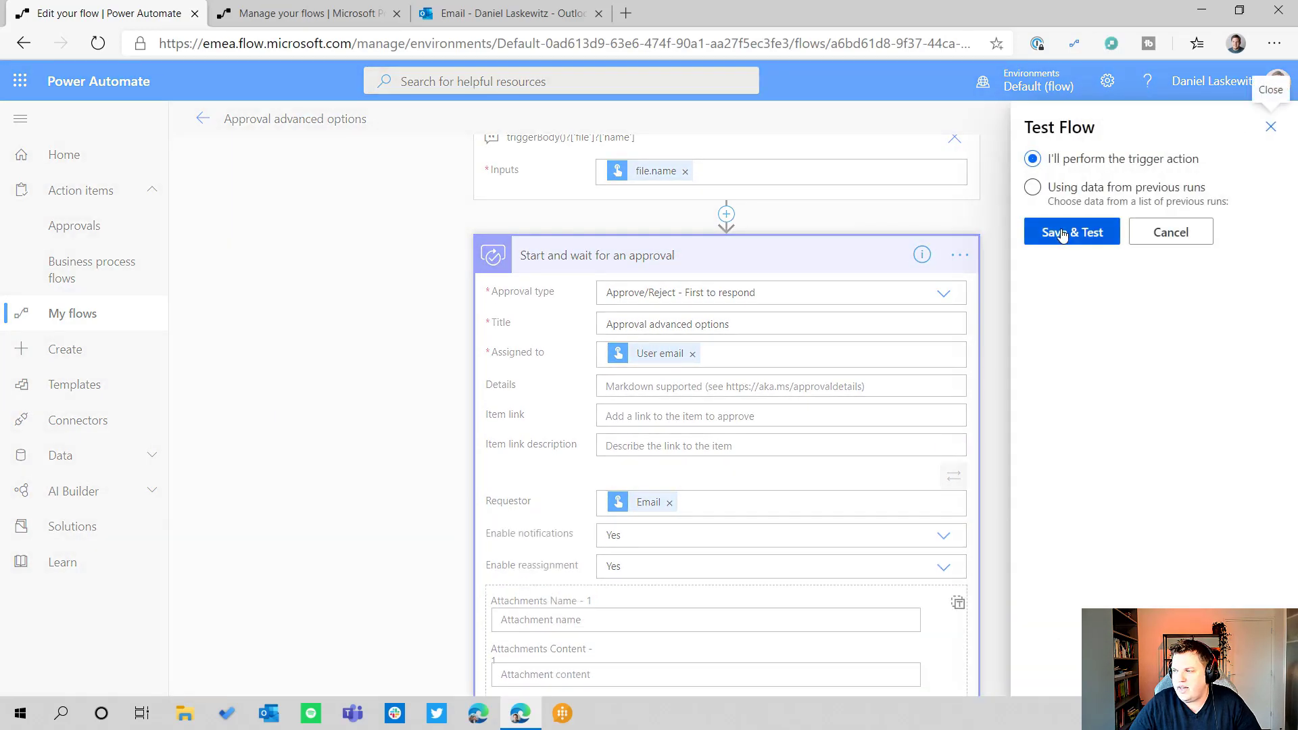
pyautogui.click(1074, 233)
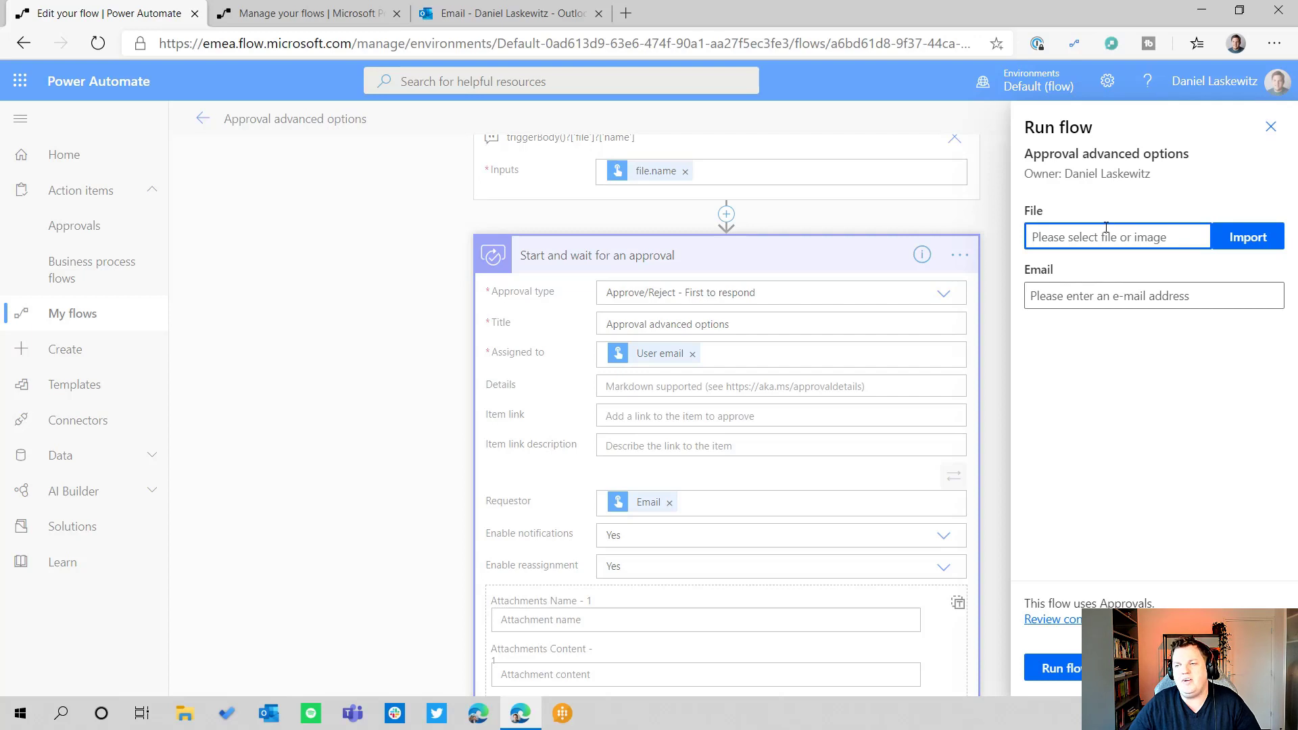
pyautogui.click(1090, 290)
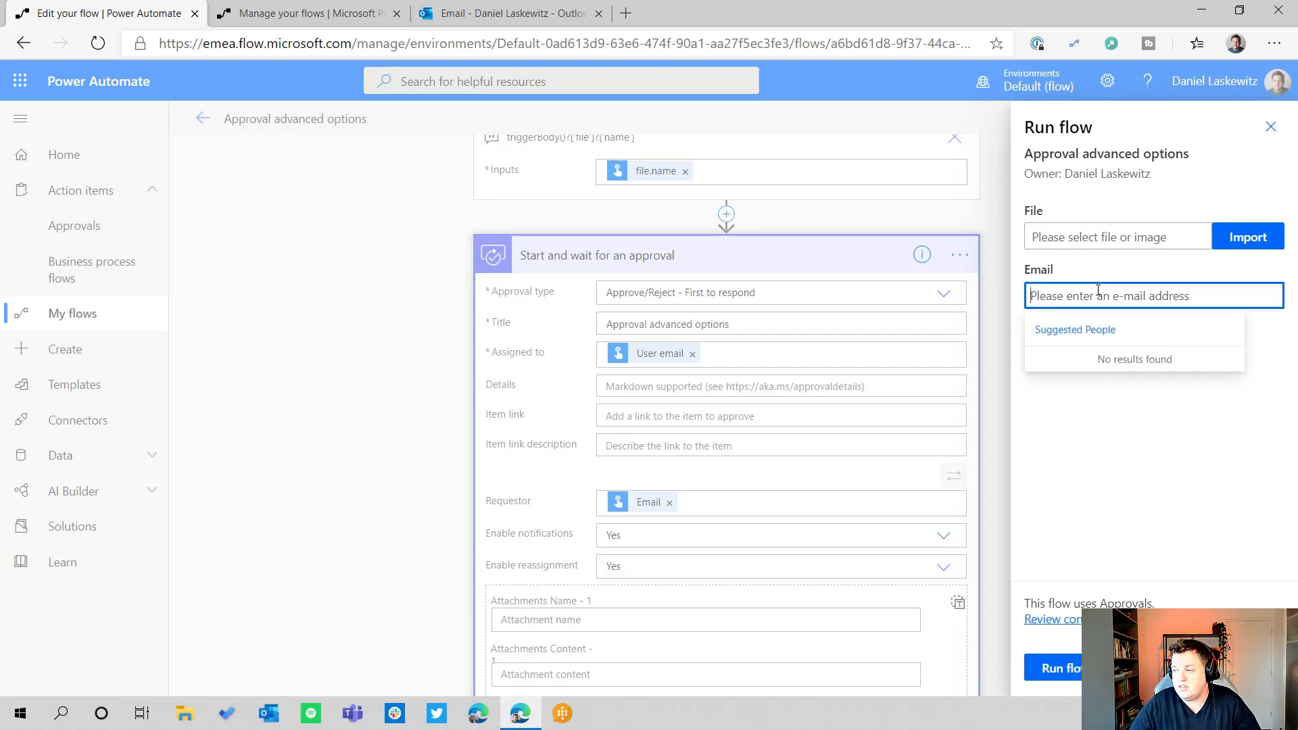
pyautogui.write('Manager')
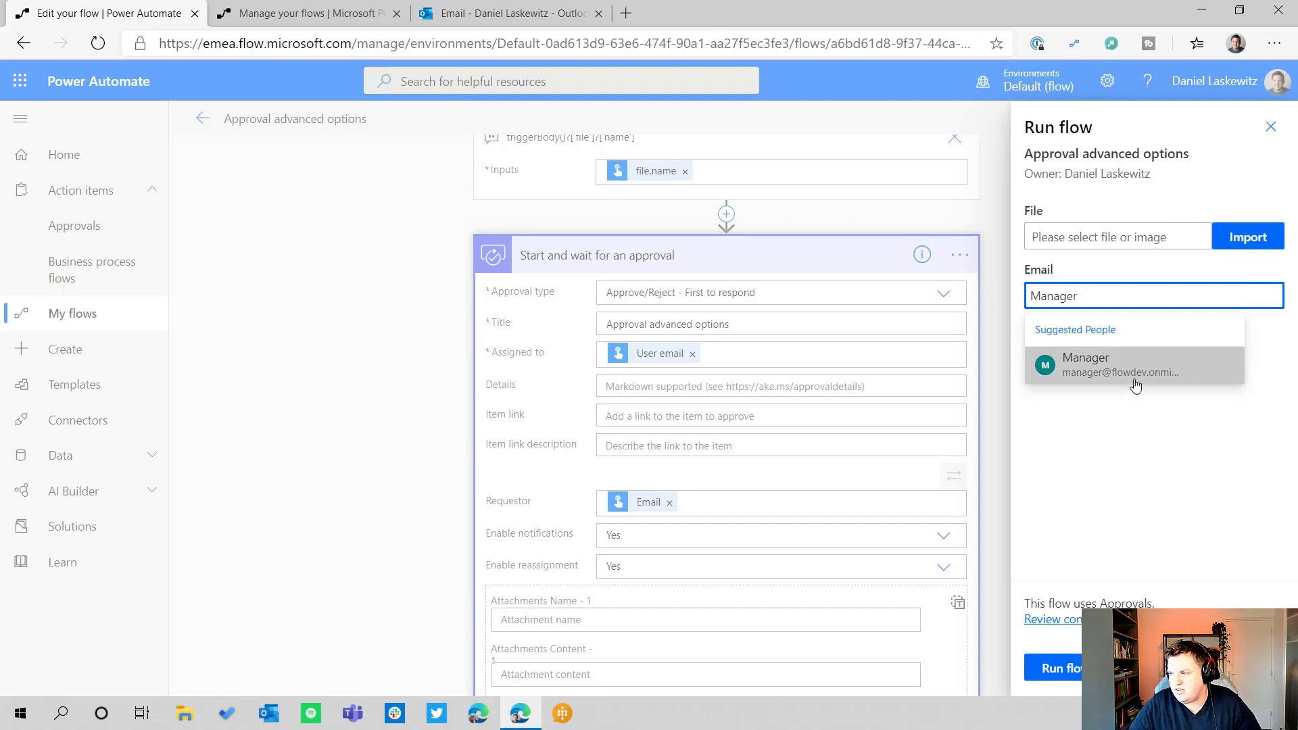
pyautogui.click(1134, 370)
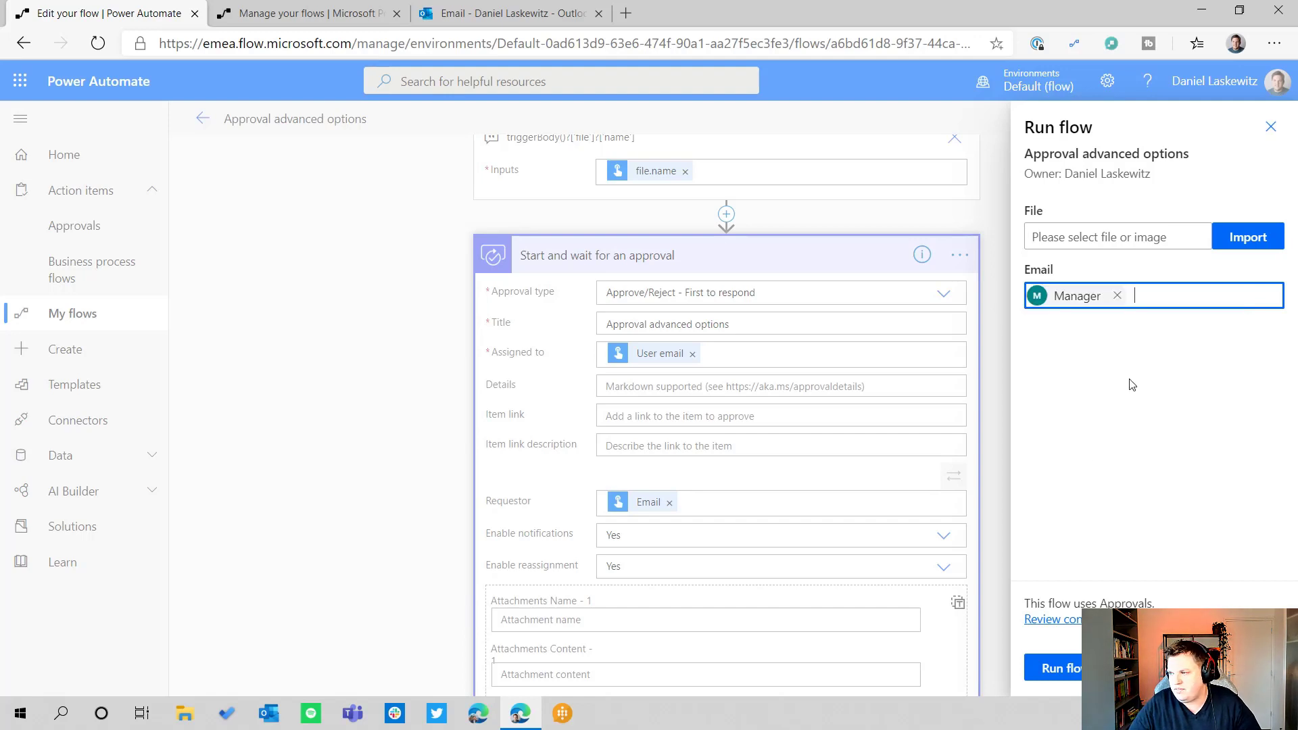
pyautogui.click(1060, 669)
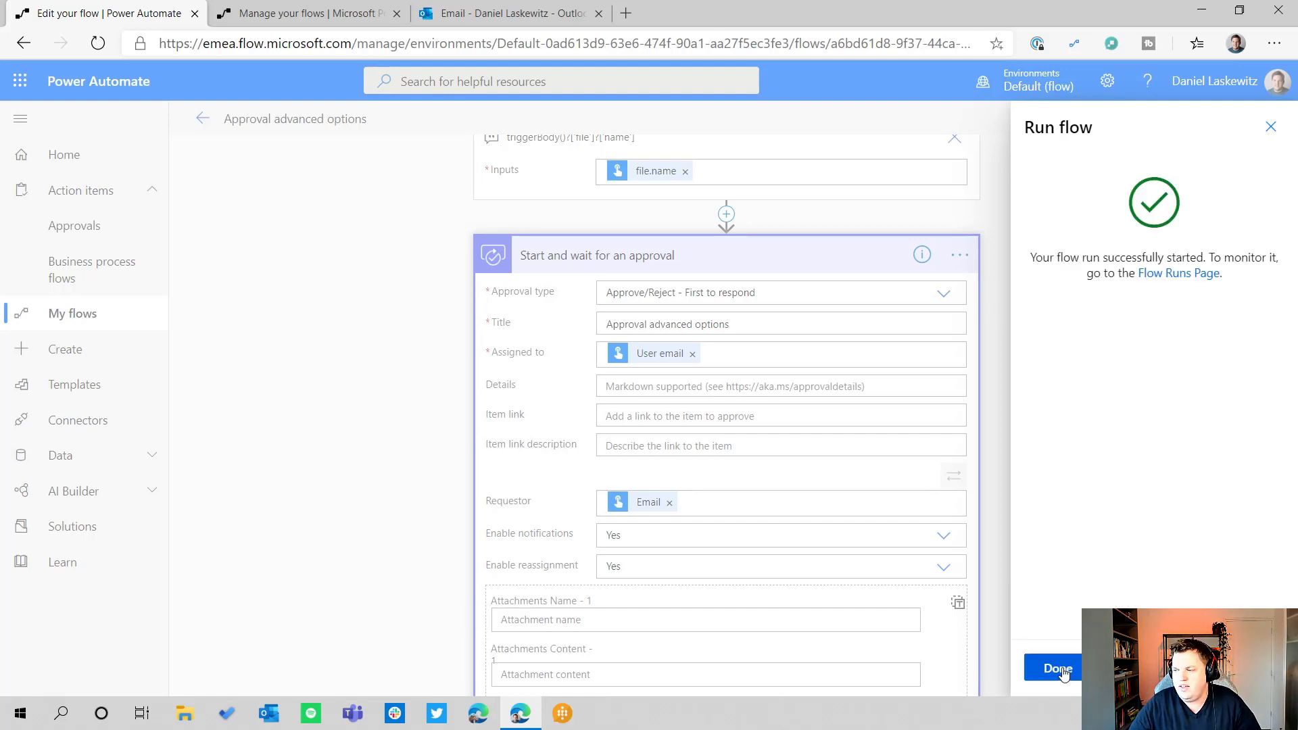
pyautogui.click(1062, 672)
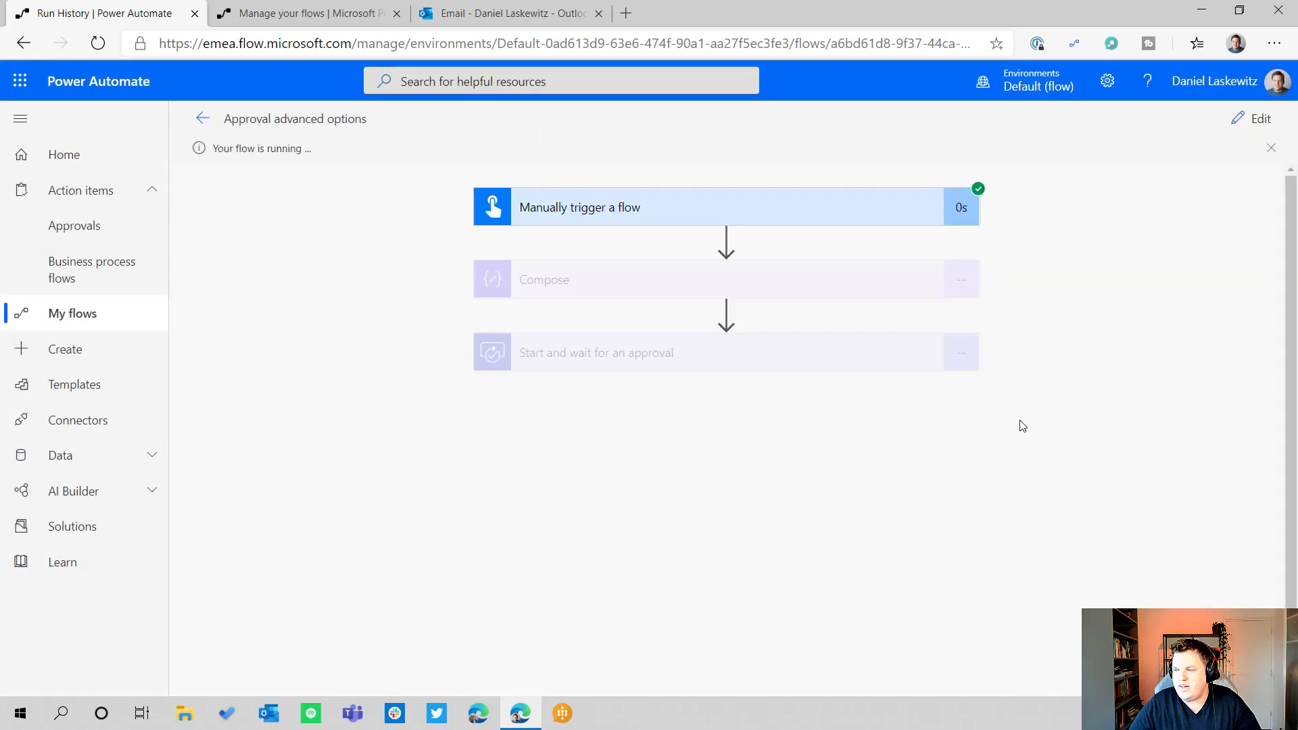
# Refresh the received approvals and open the "Approval advanced options" request to check its requester.
pyautogui.click(237, 7)
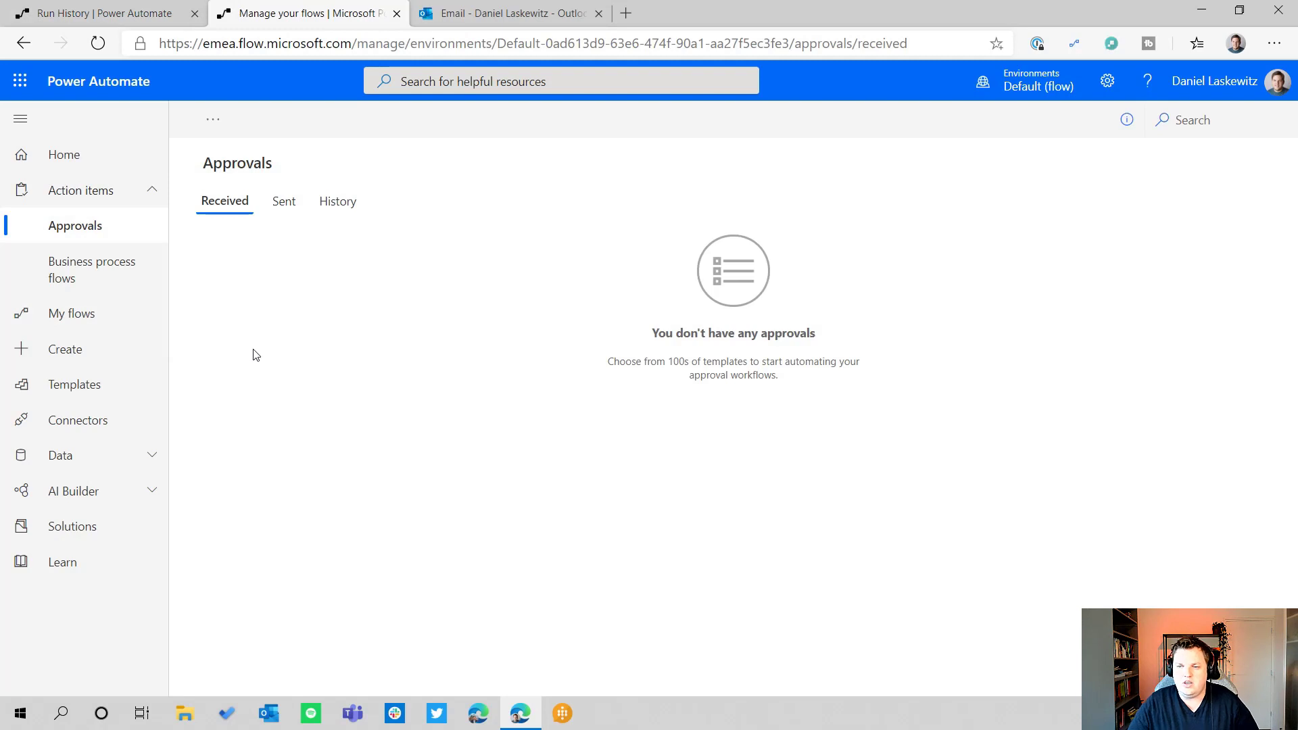
pyautogui.press('F5')
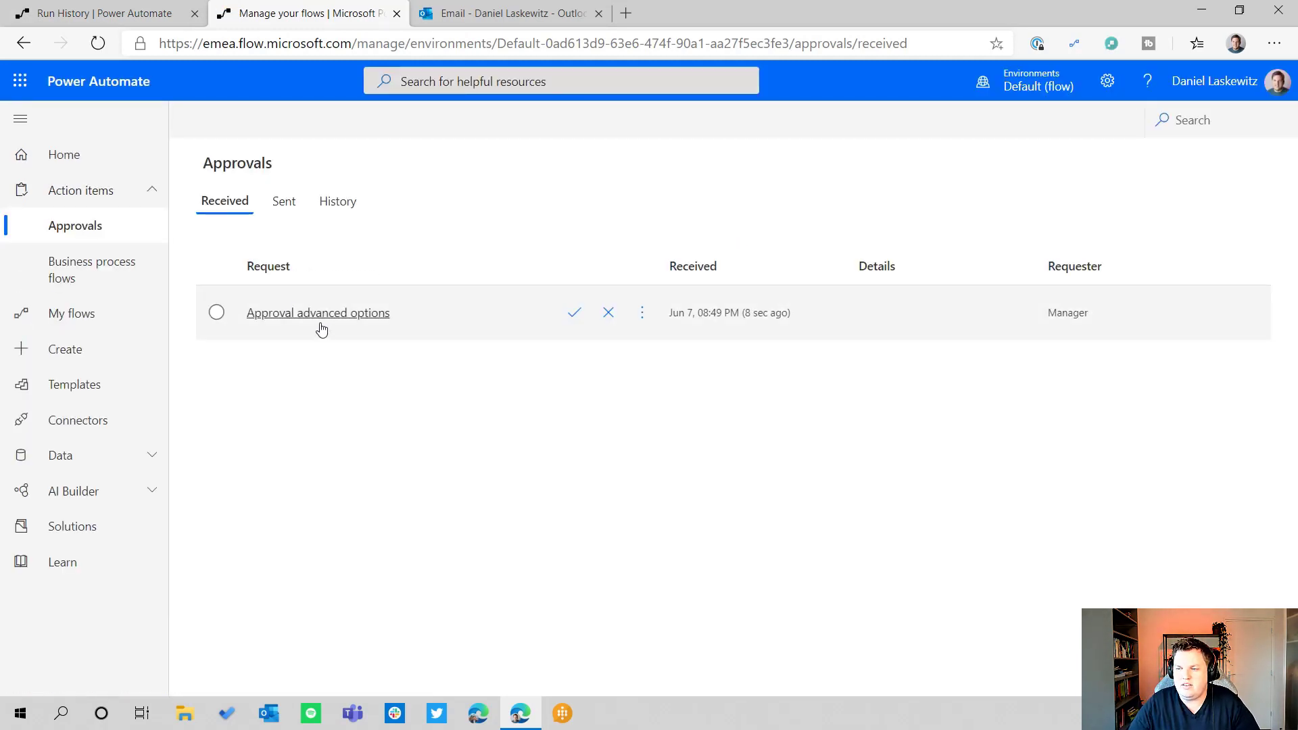
pyautogui.click(331, 312)
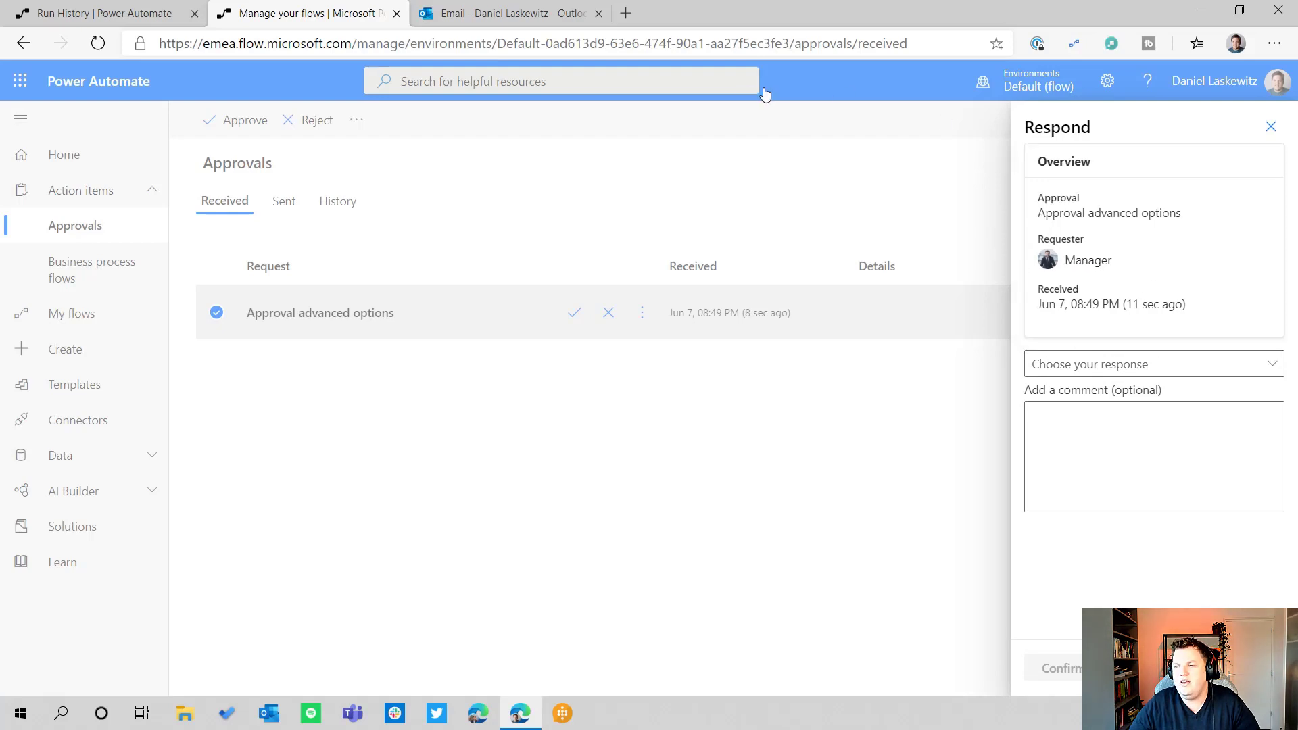
# Switch to Outlook, open the newest "Approval advanced options" email and examine its requested-for and created-by lines.
pyautogui.click(546, 15)
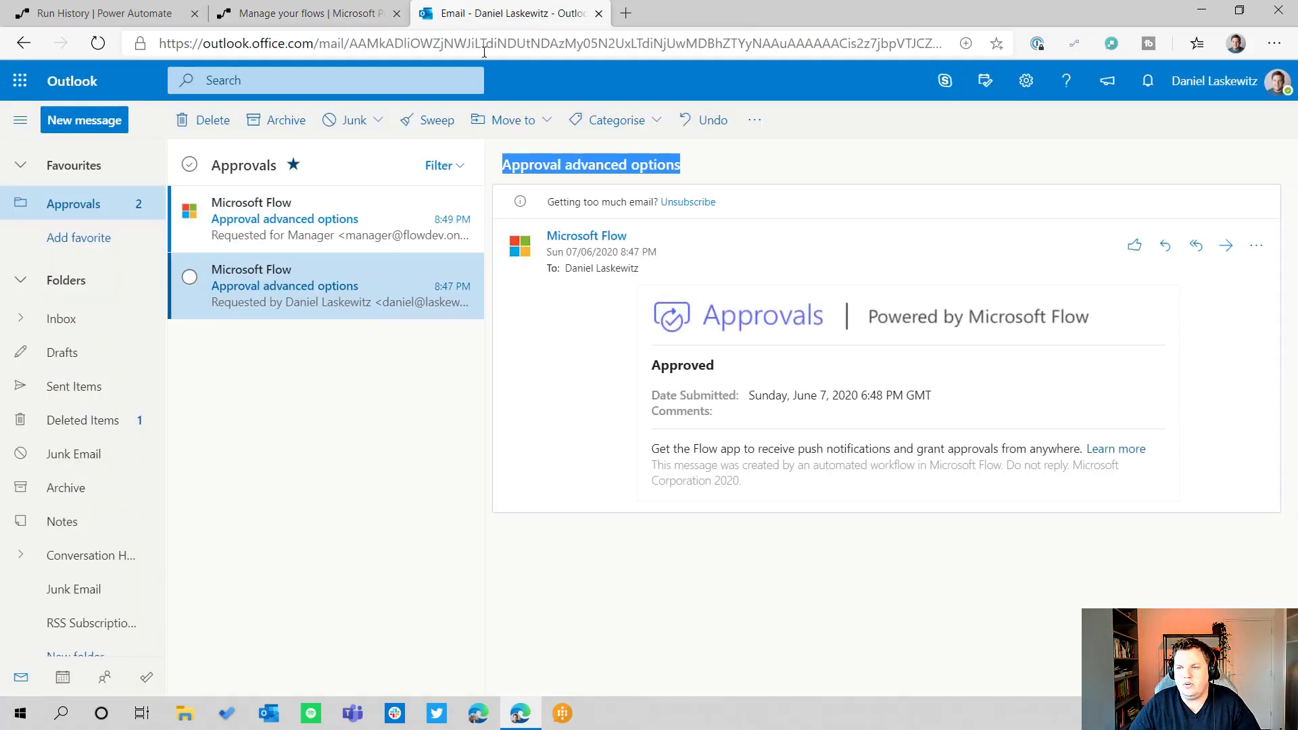
pyautogui.click(284, 202)
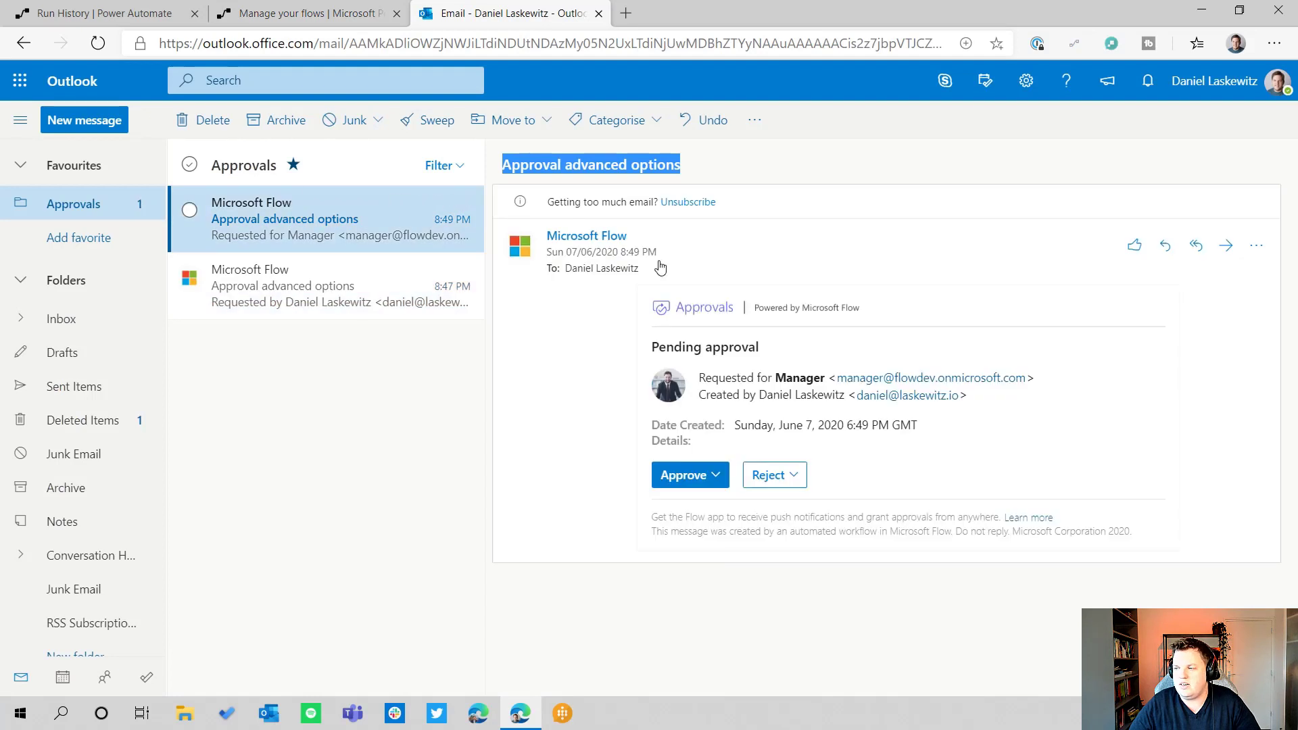
pyautogui.click(716, 173)
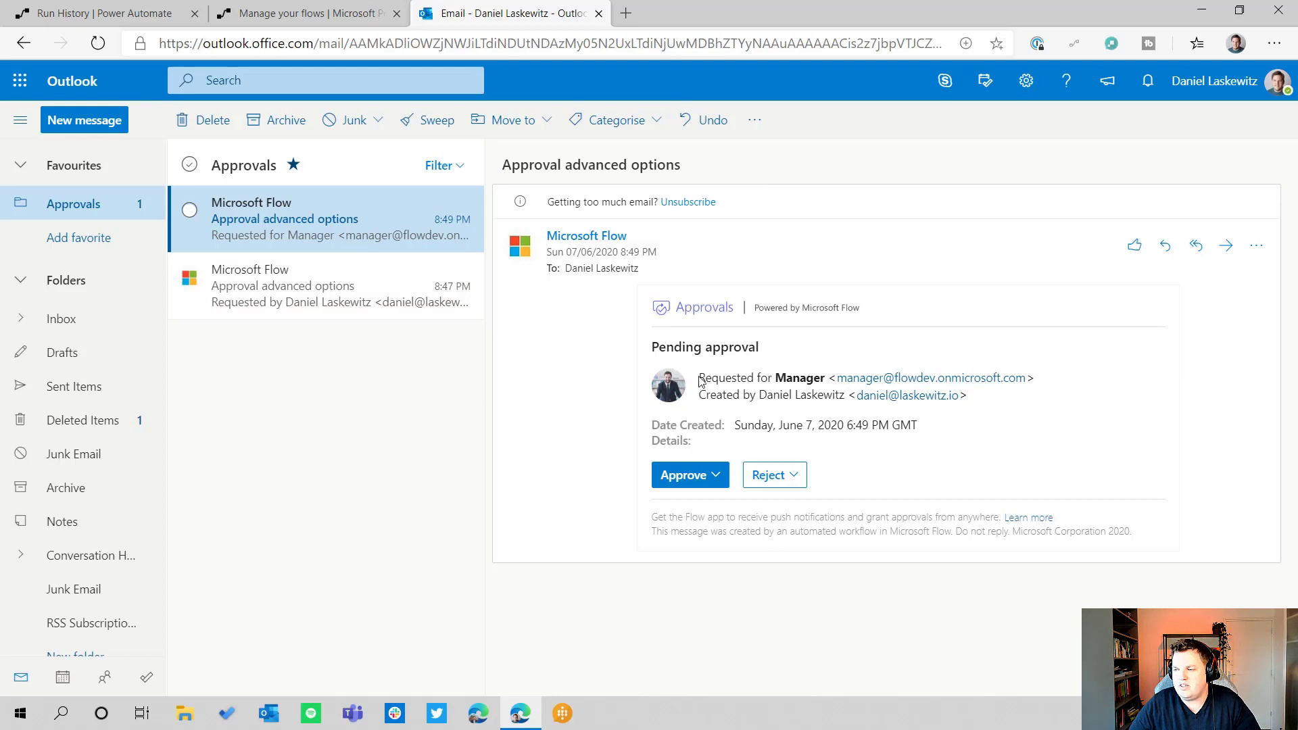
pyautogui.moveTo(716, 377); pyautogui.dragTo(1065, 390)
pyautogui.click(1081, 402)
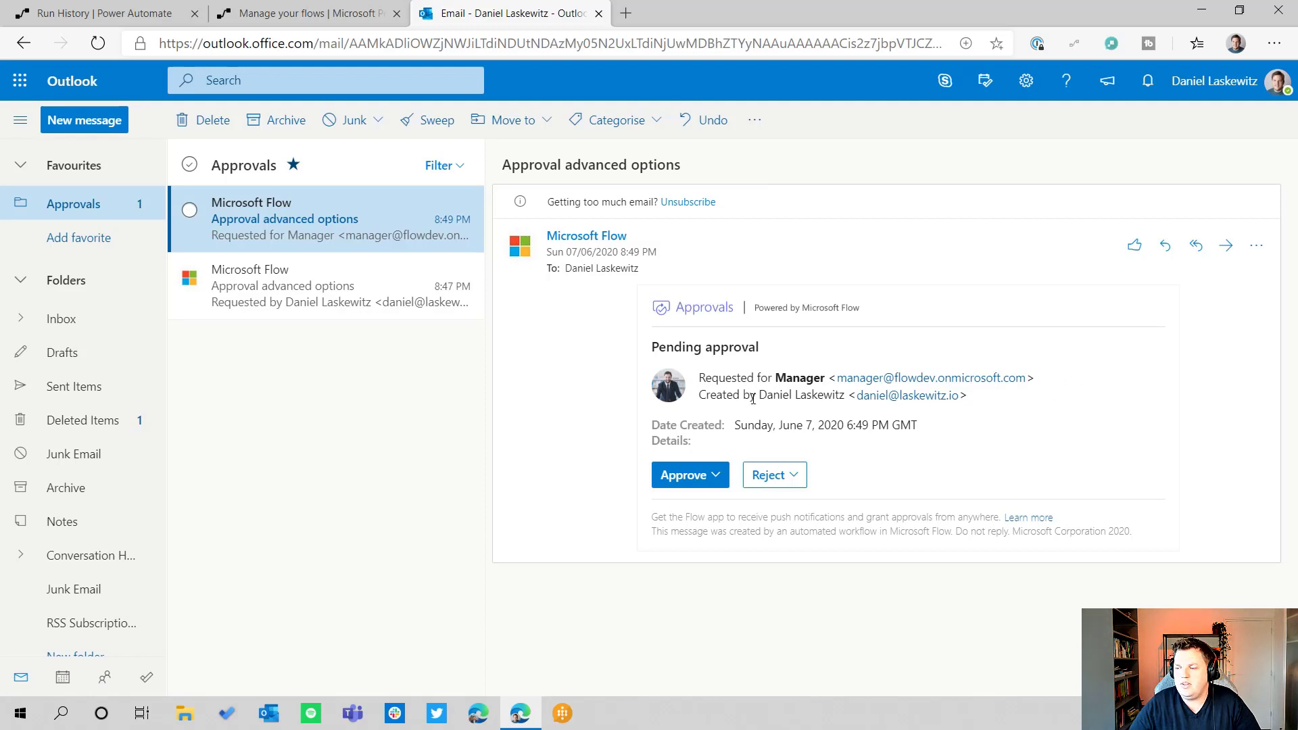
pyautogui.moveTo(701, 395); pyautogui.dragTo(936, 410)
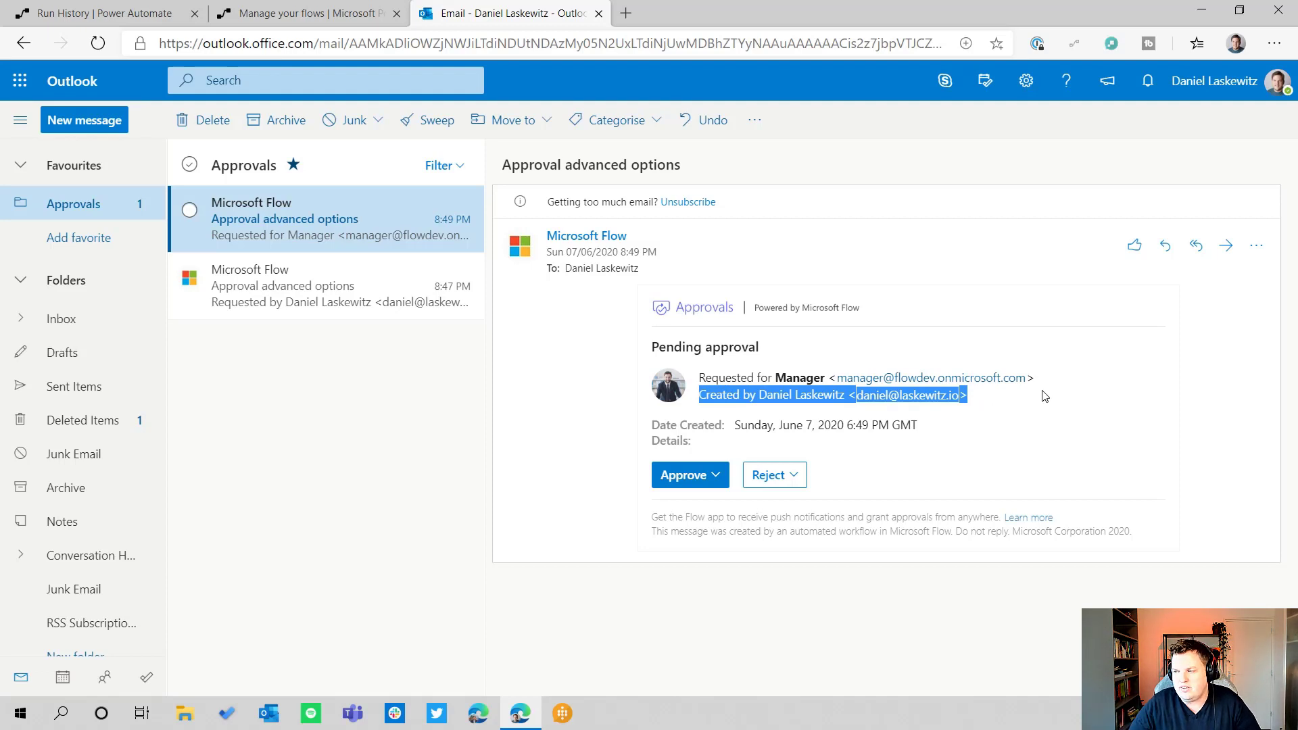
pyautogui.click(1110, 370)
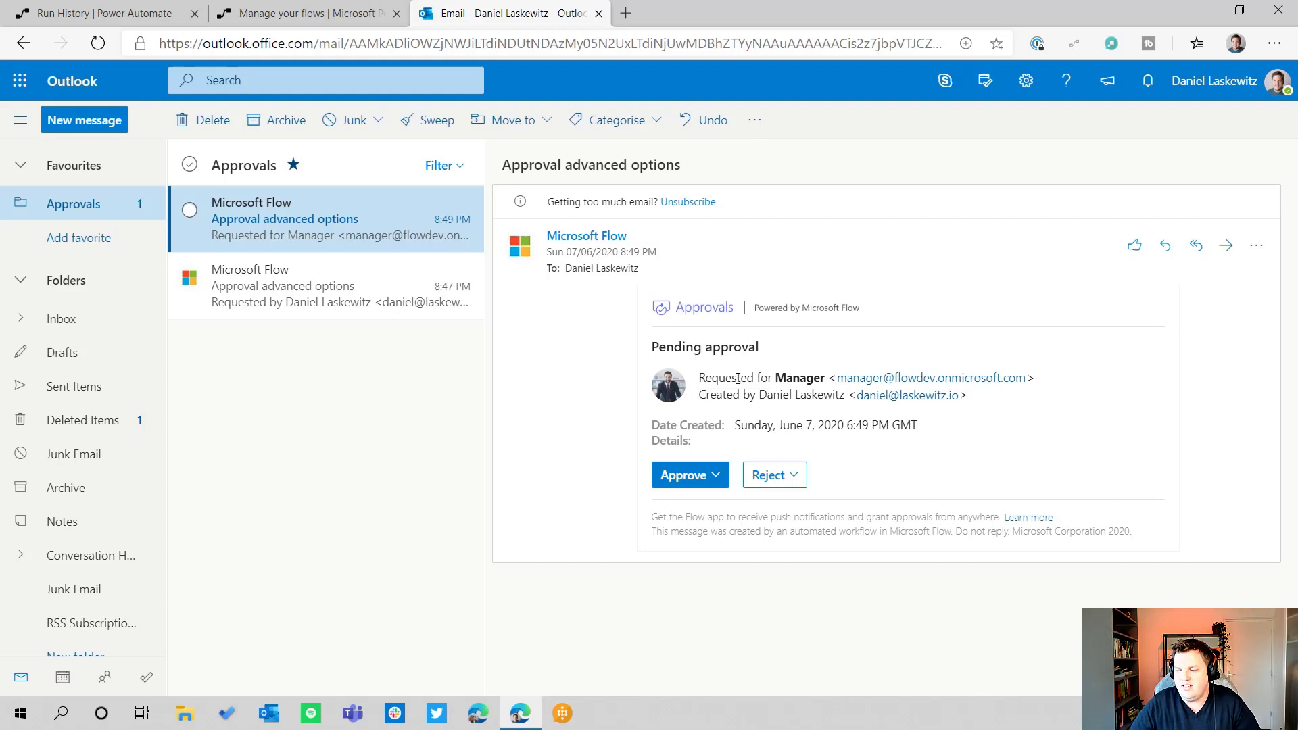
pyautogui.moveTo(701, 395); pyautogui.dragTo(971, 405)
pyautogui.click(979, 406)
# Approve the pending request from the email without giving a reason, and check the approval emails' status.
pyautogui.click(697, 477)
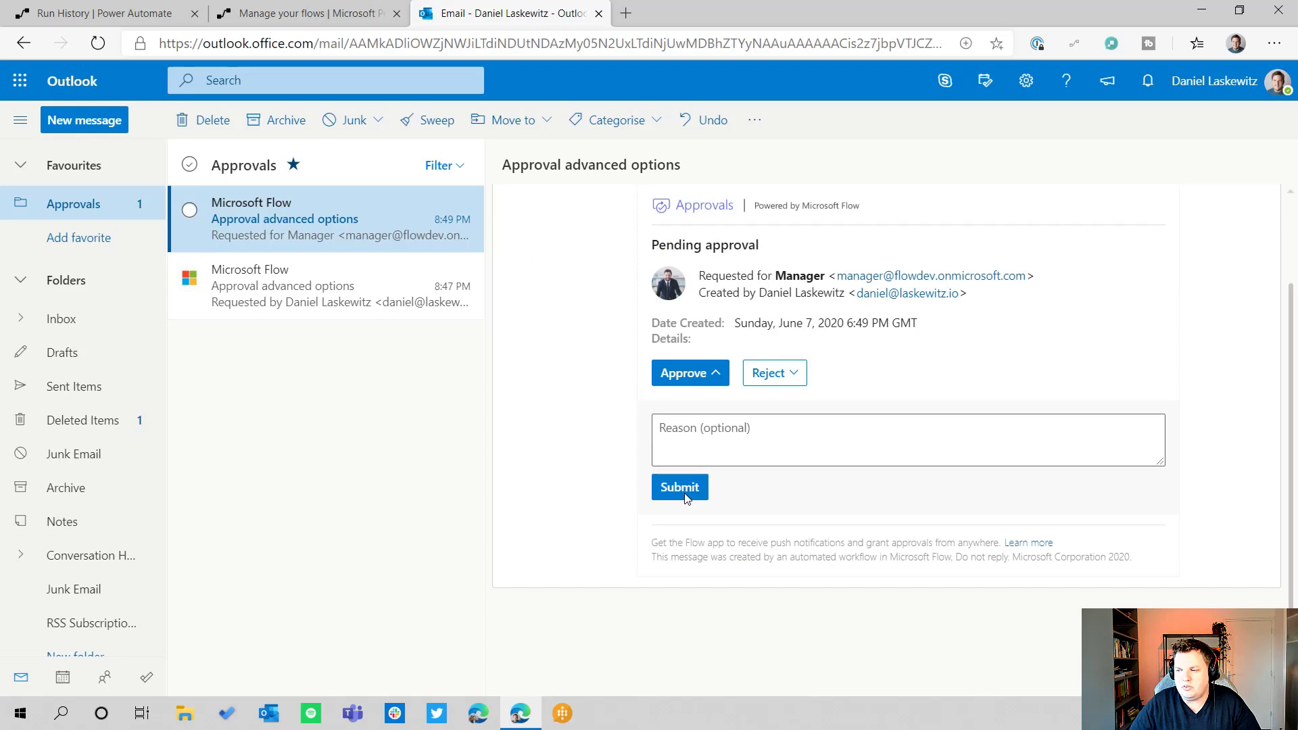
pyautogui.click(680, 488)
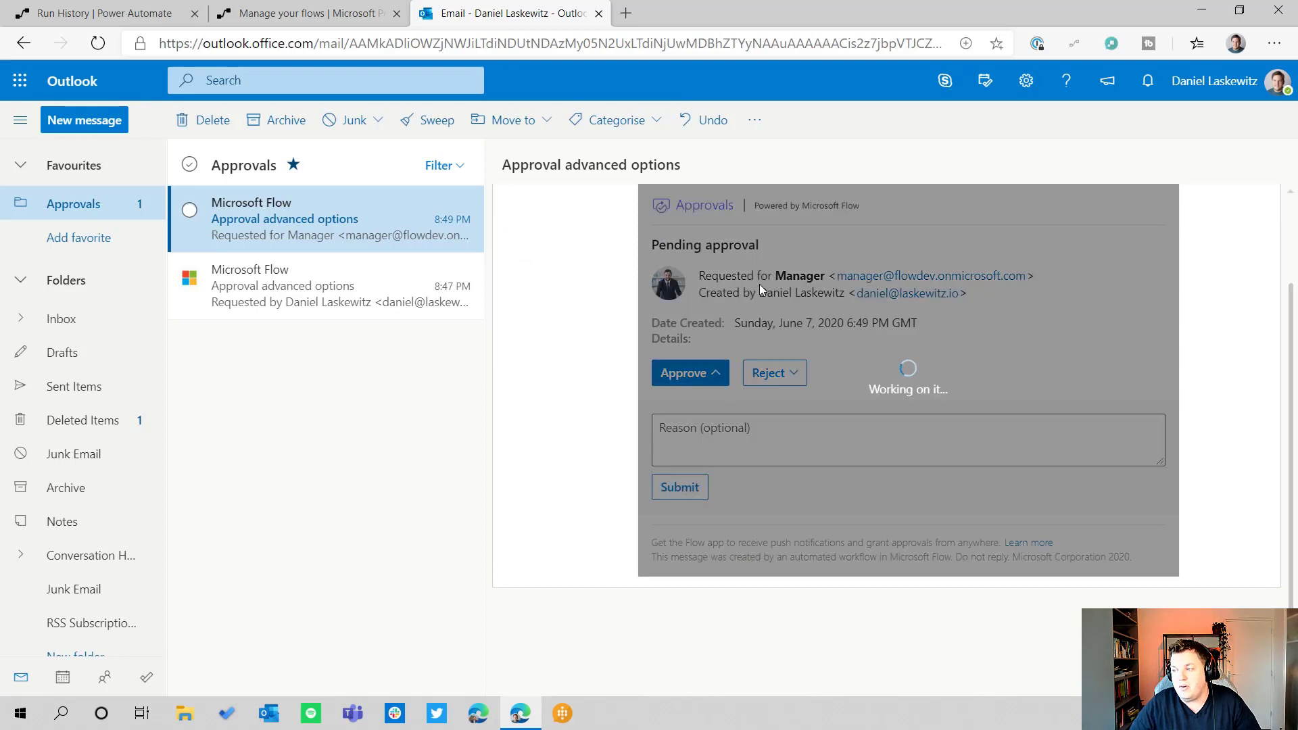
pyautogui.click(290, 284)
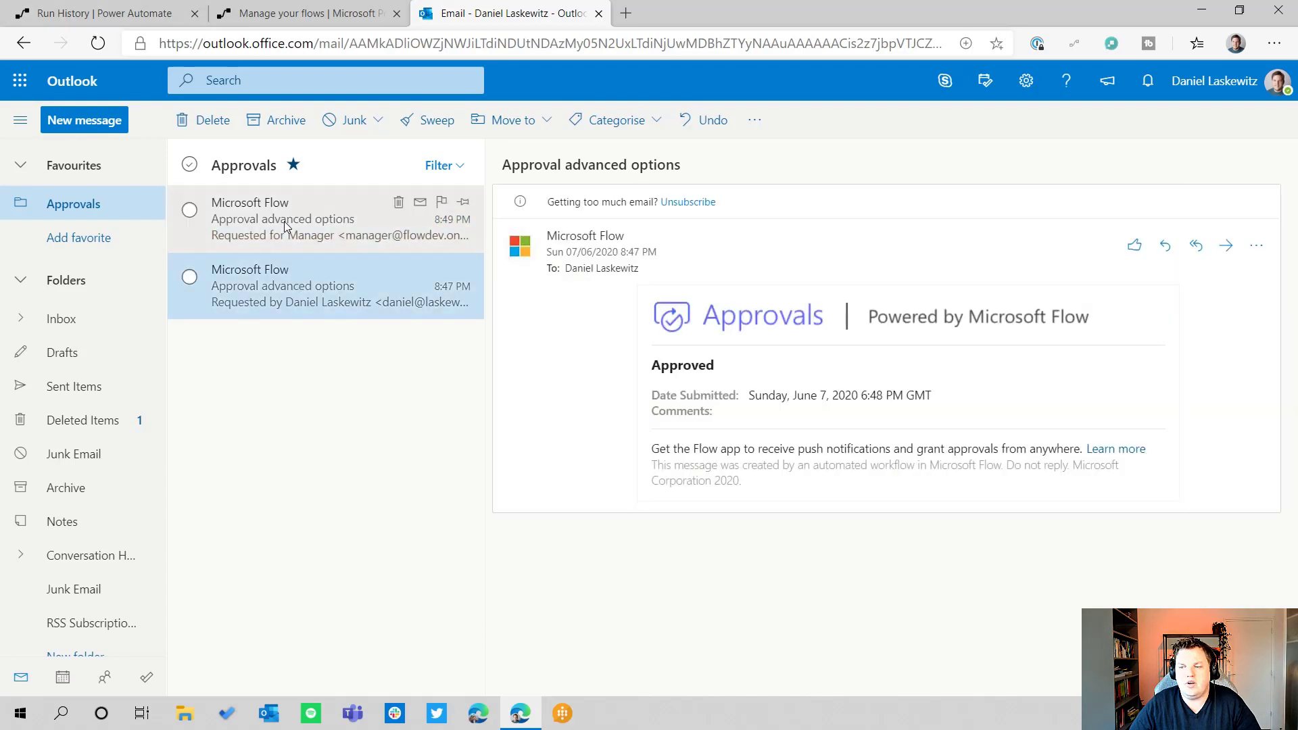
pyautogui.click(298, 232)
# Switch to the flow in Power Automate, edit it and set the approval action's Enable notifications to No.
pyautogui.click(115, 13)
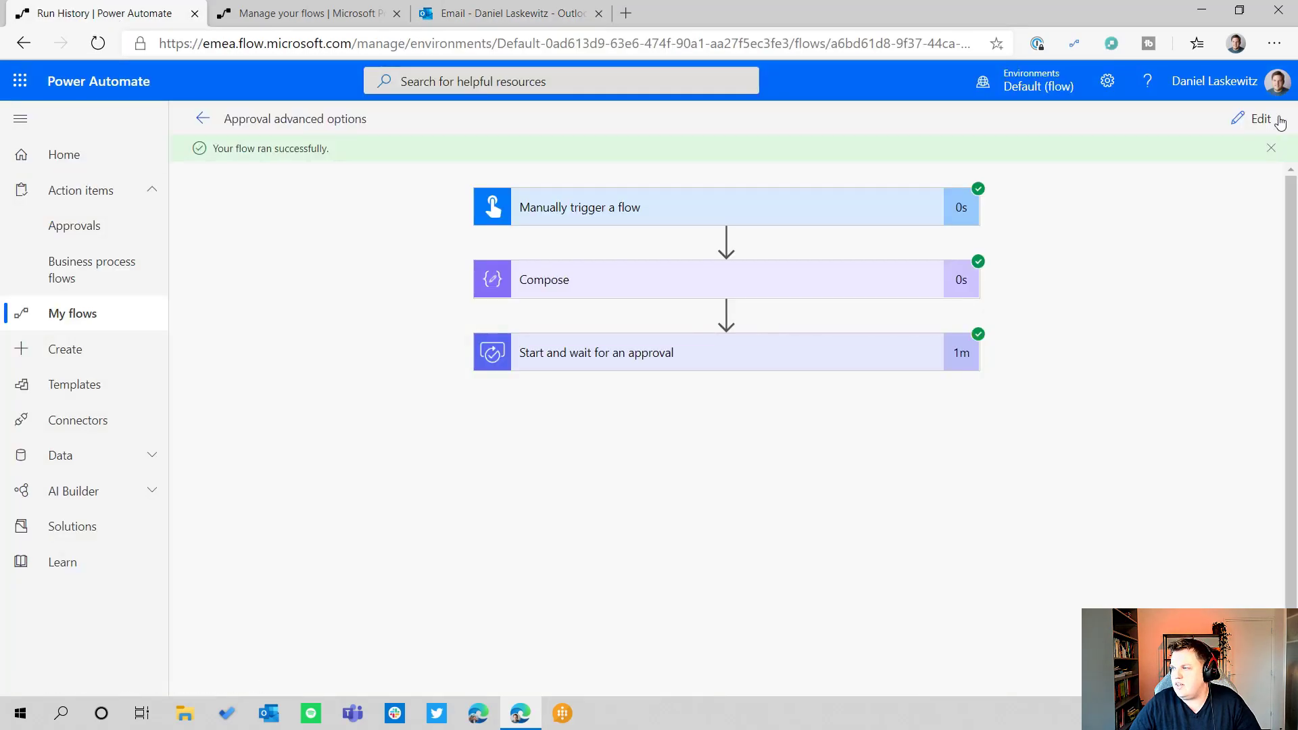
pyautogui.click(1257, 120)
pyautogui.scroll(-5, 1096, 318)
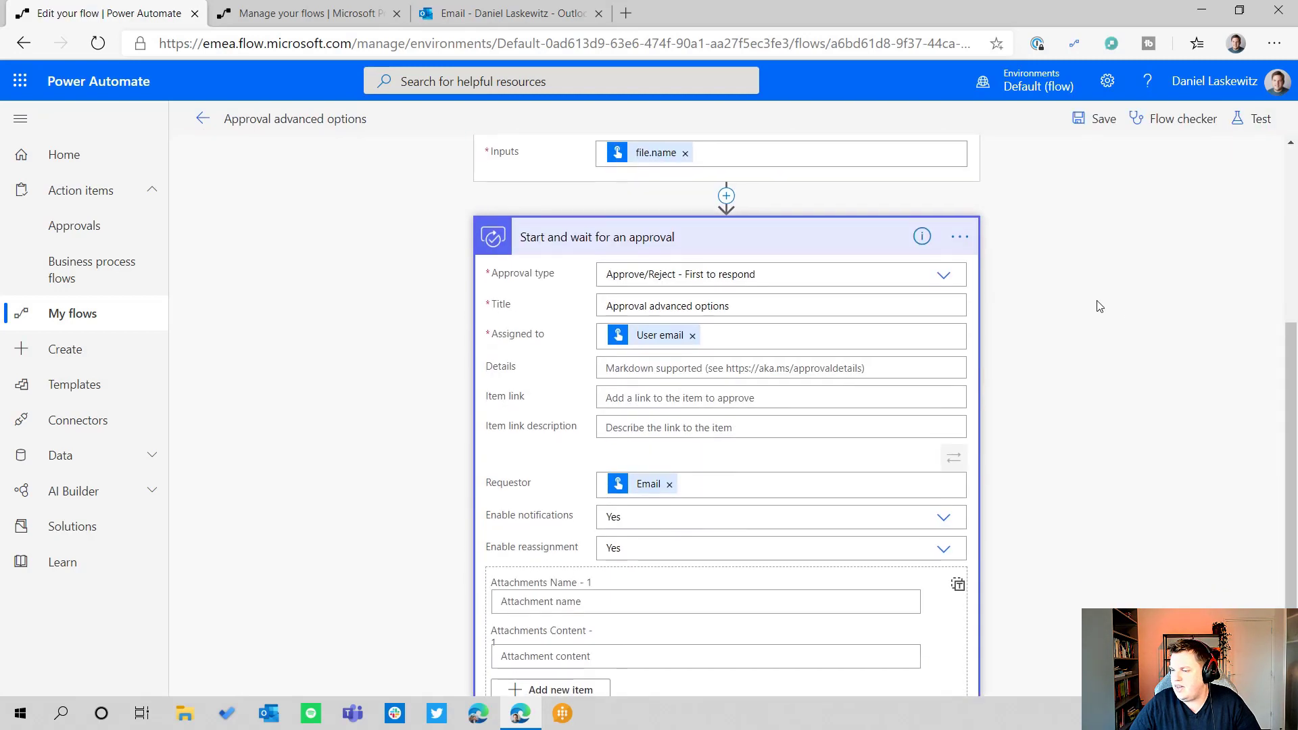
pyautogui.scroll(-2, 345, 321)
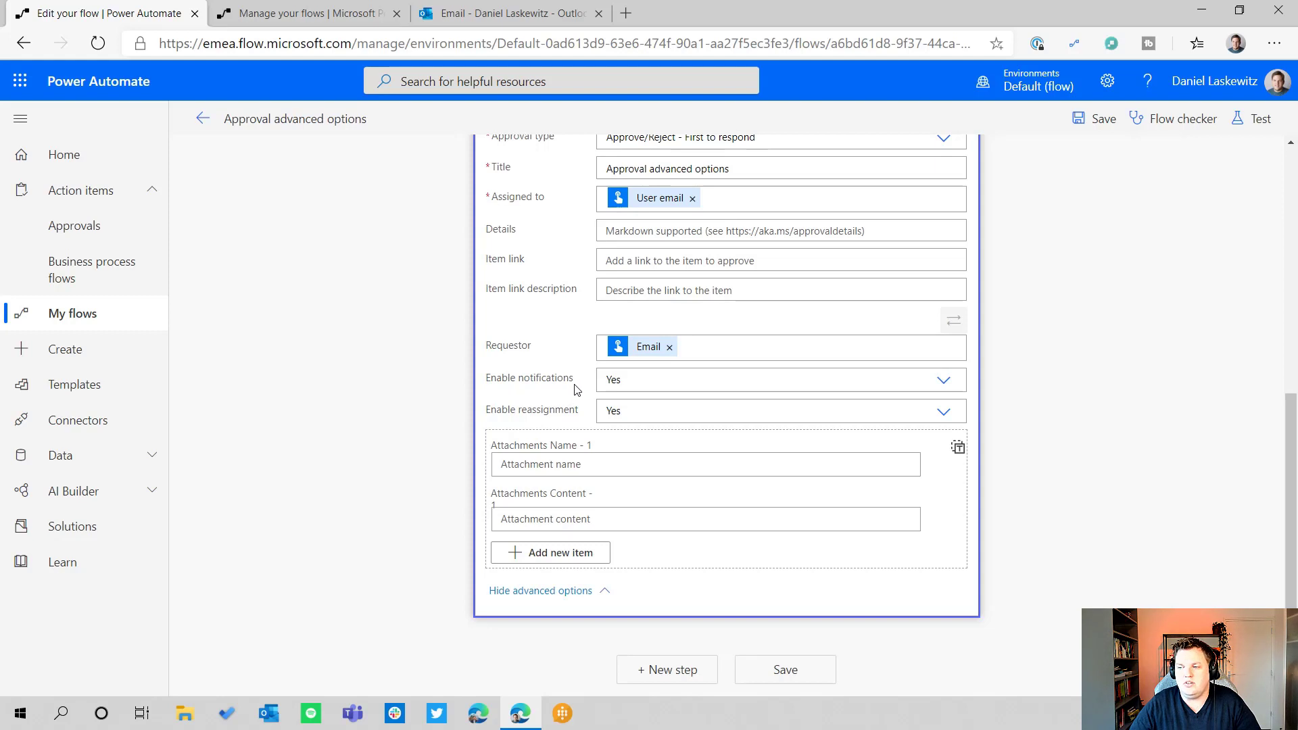
pyautogui.click(944, 384)
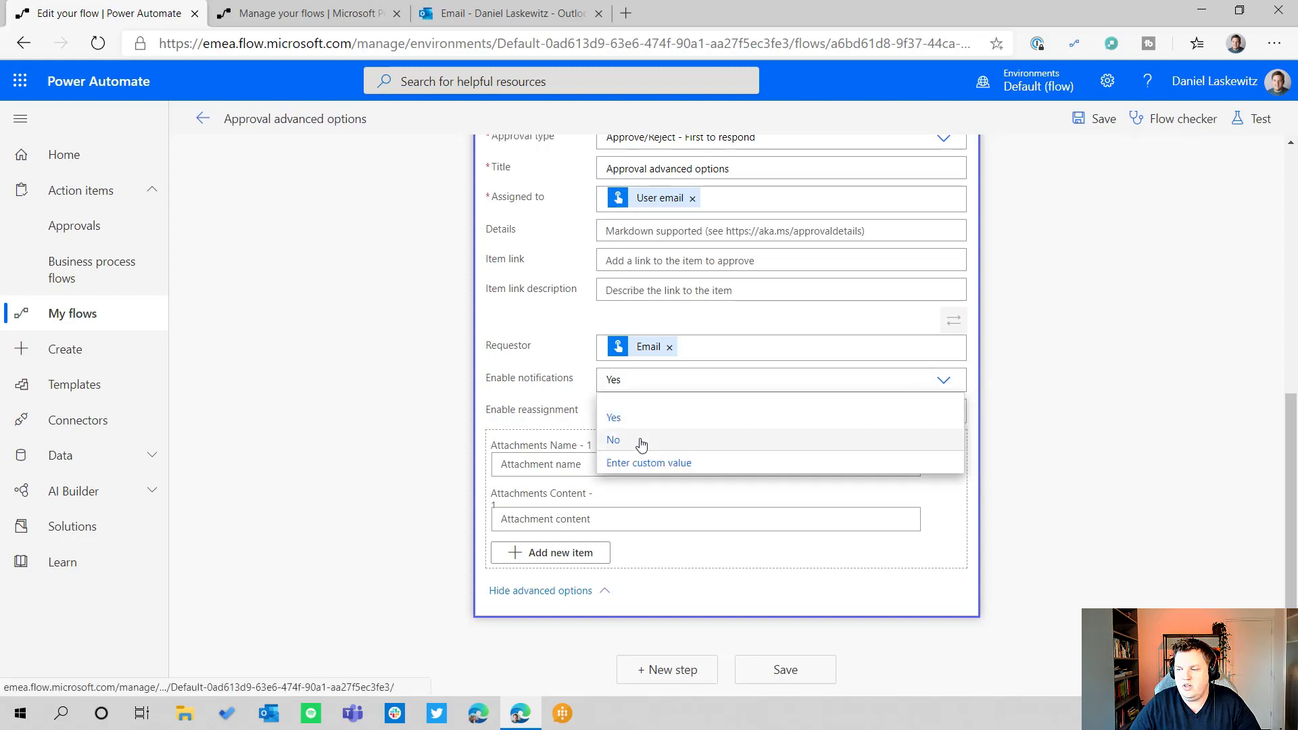
pyautogui.click(641, 444)
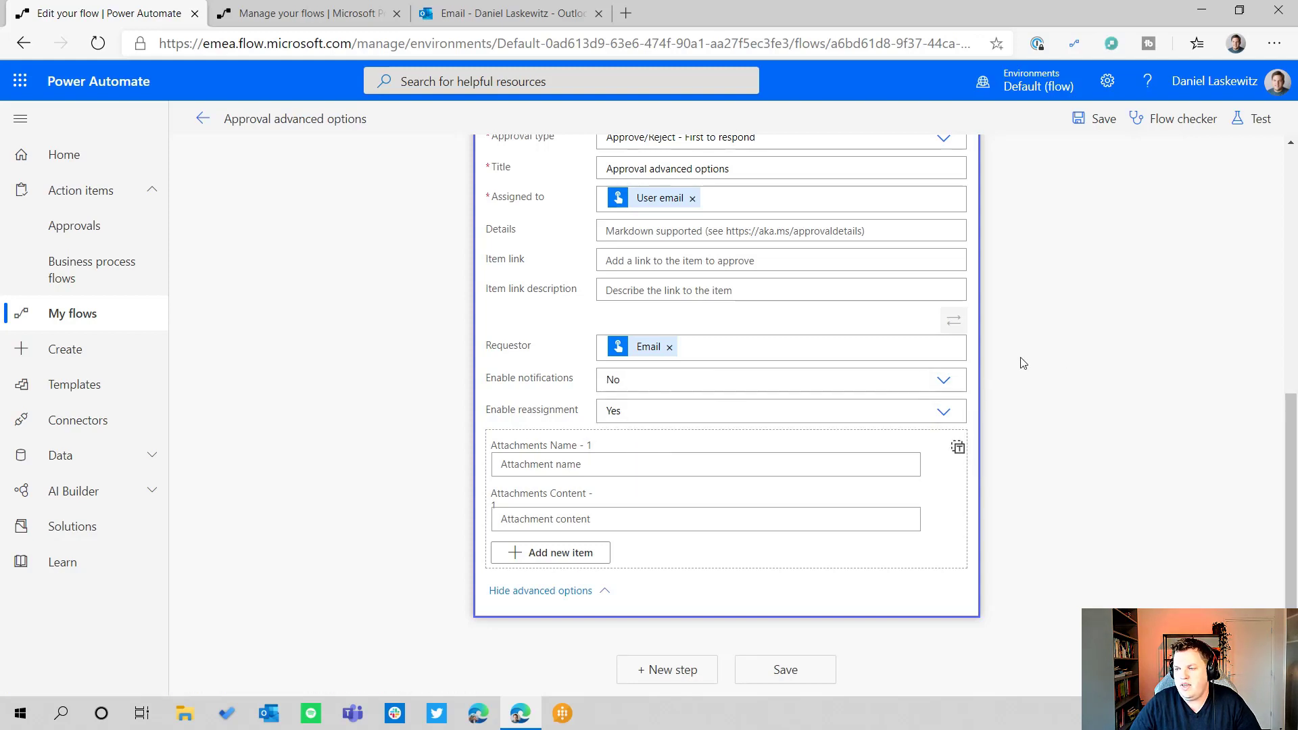
# Save and test the flow manually with notifications disabled, using Manager as the Email input and leaving File empty.
pyautogui.click(766, 671)
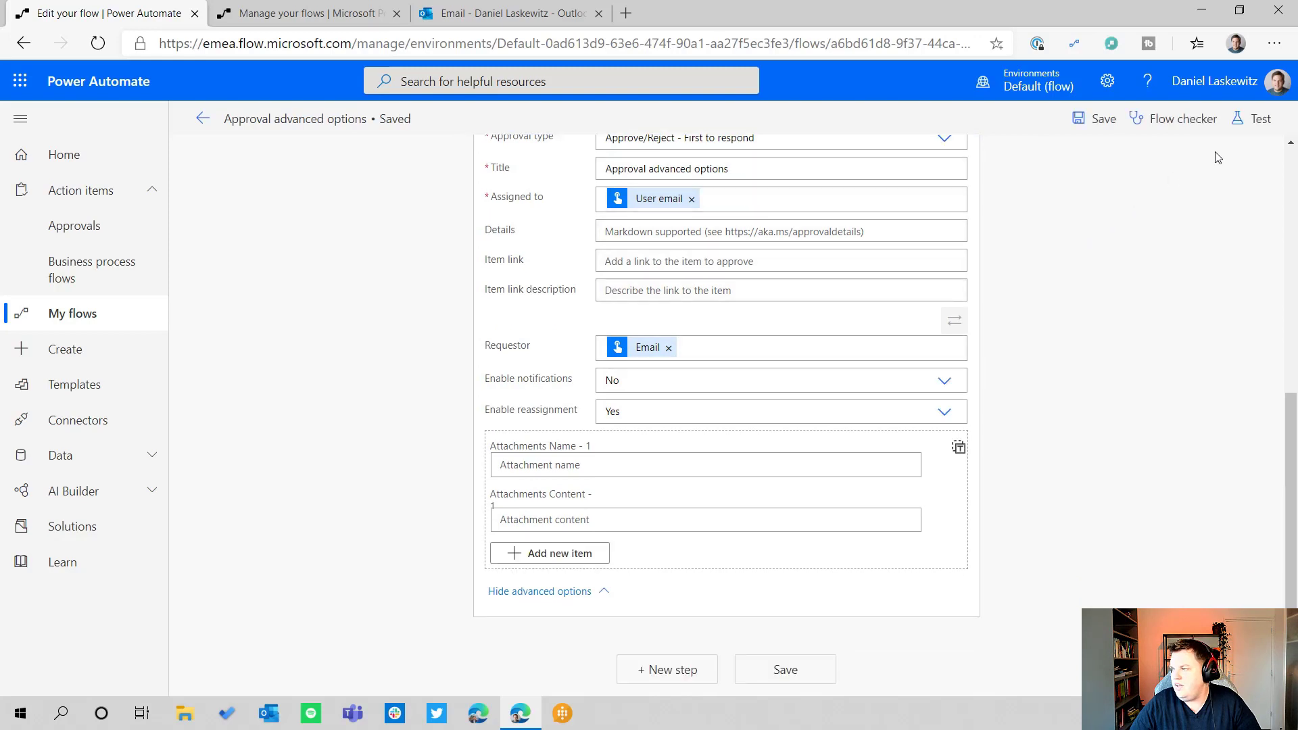
pyautogui.click(1257, 119)
pyautogui.click(1063, 231)
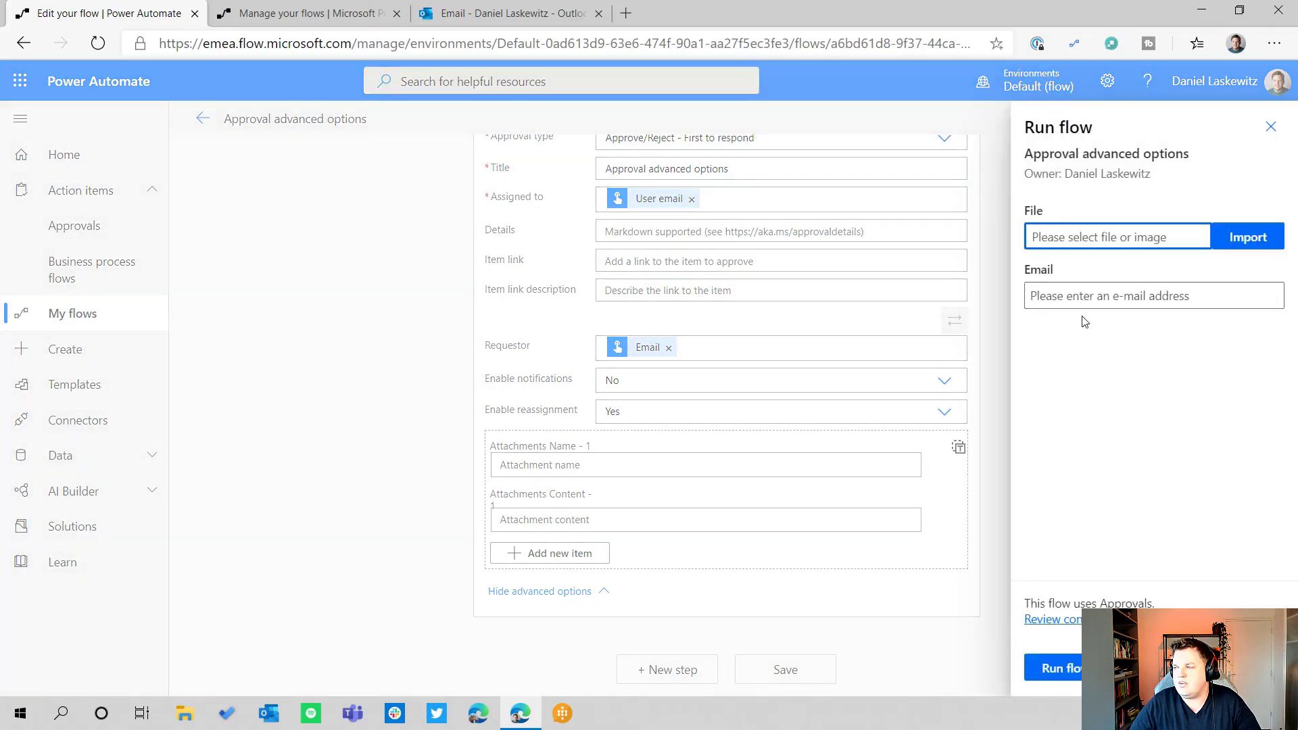
pyautogui.click(1073, 292)
pyautogui.write('Manager')
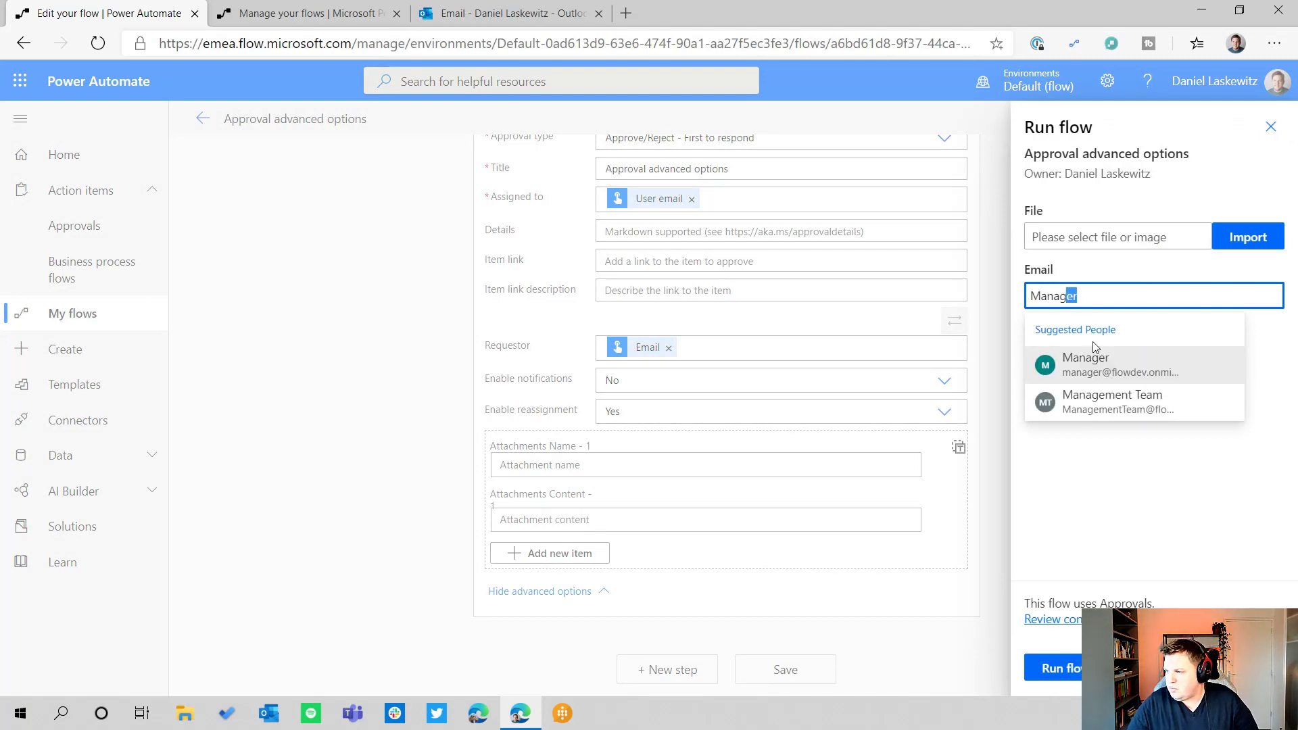
pyautogui.click(1101, 365)
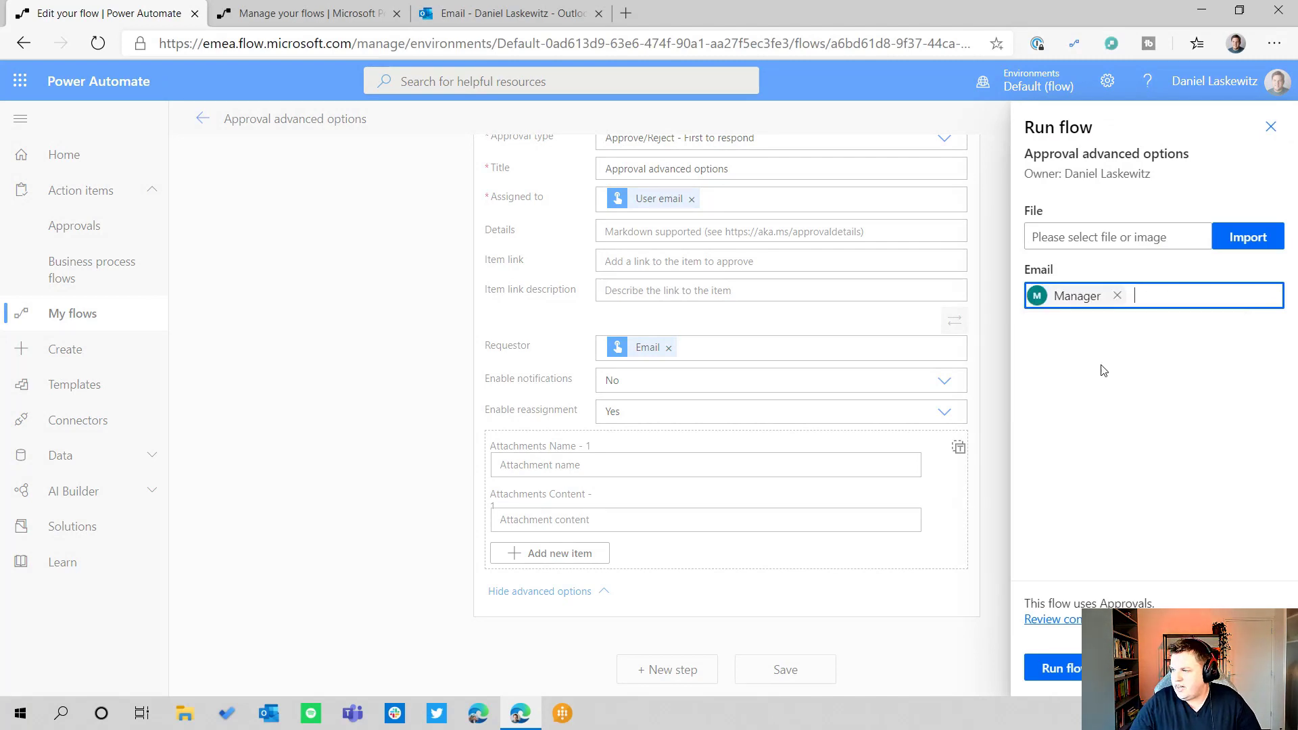
pyautogui.click(1057, 667)
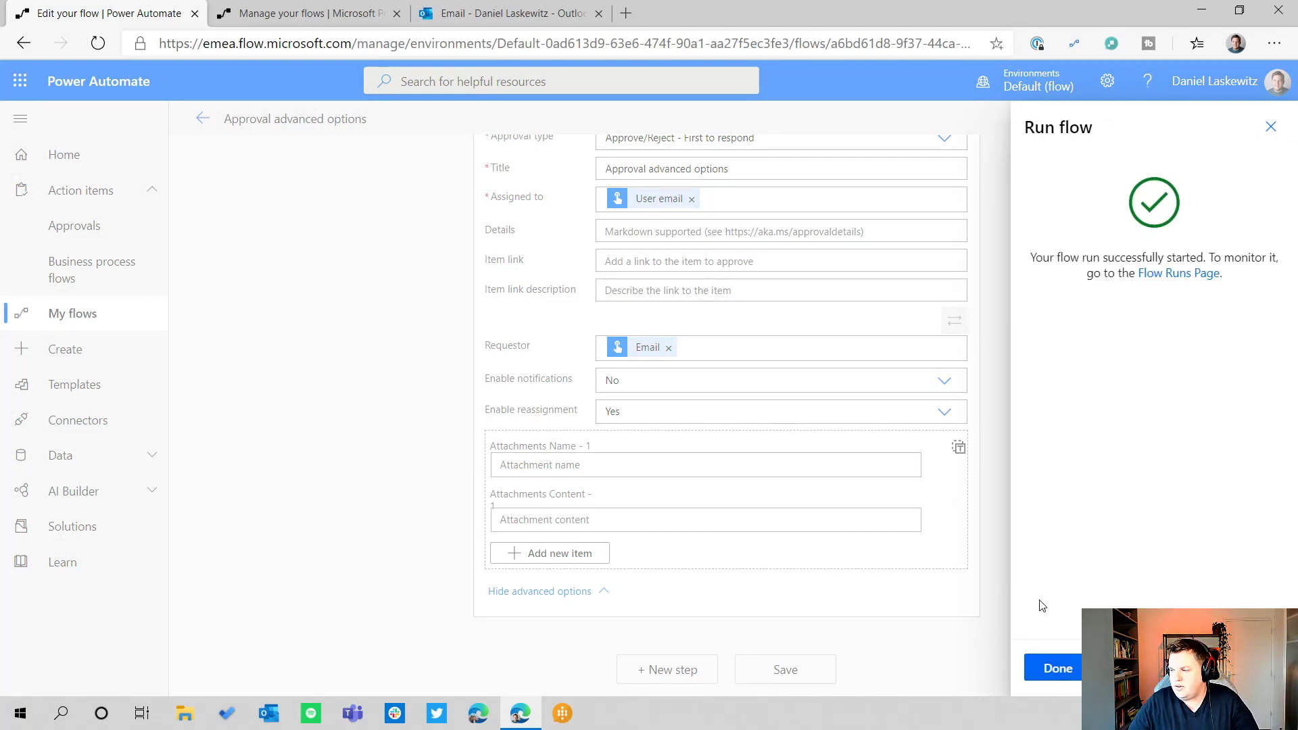
pyautogui.click(1052, 669)
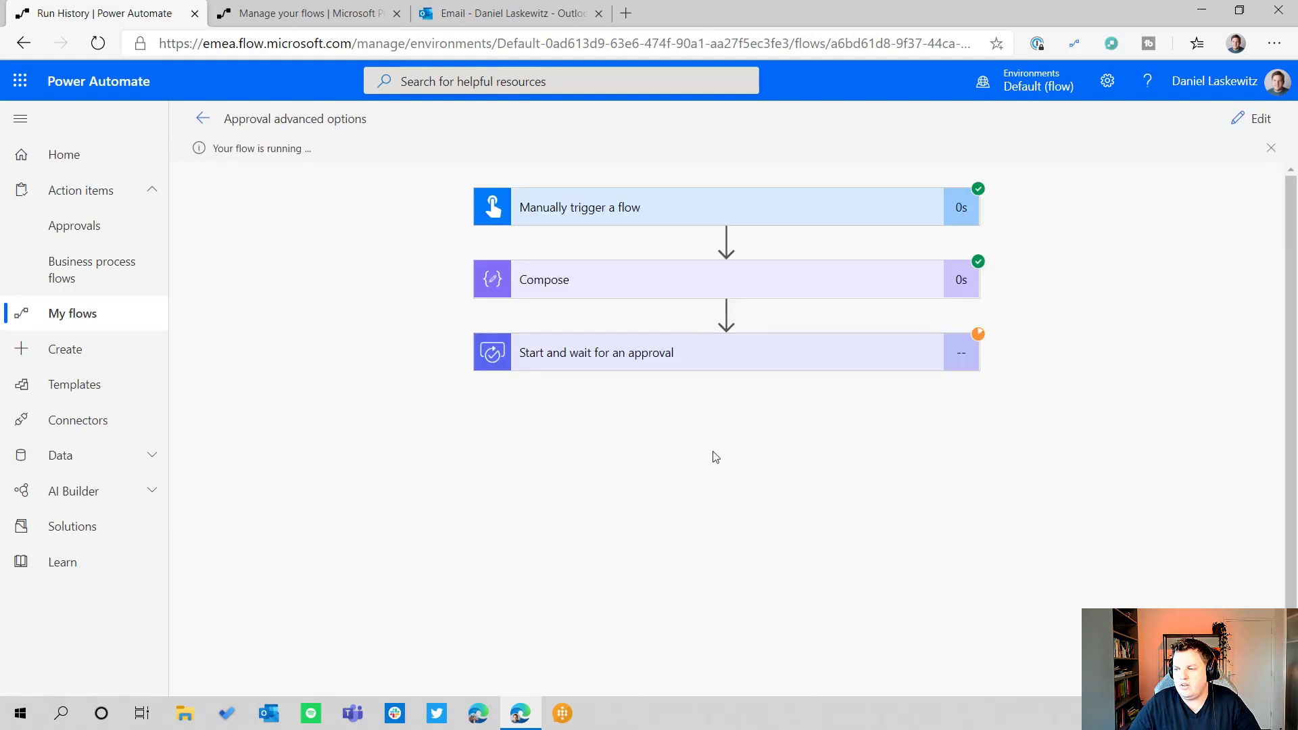
# Close the old response pane, refresh the received approvals and open the new "Approval advanced options" request.
pyautogui.click(314, 15)
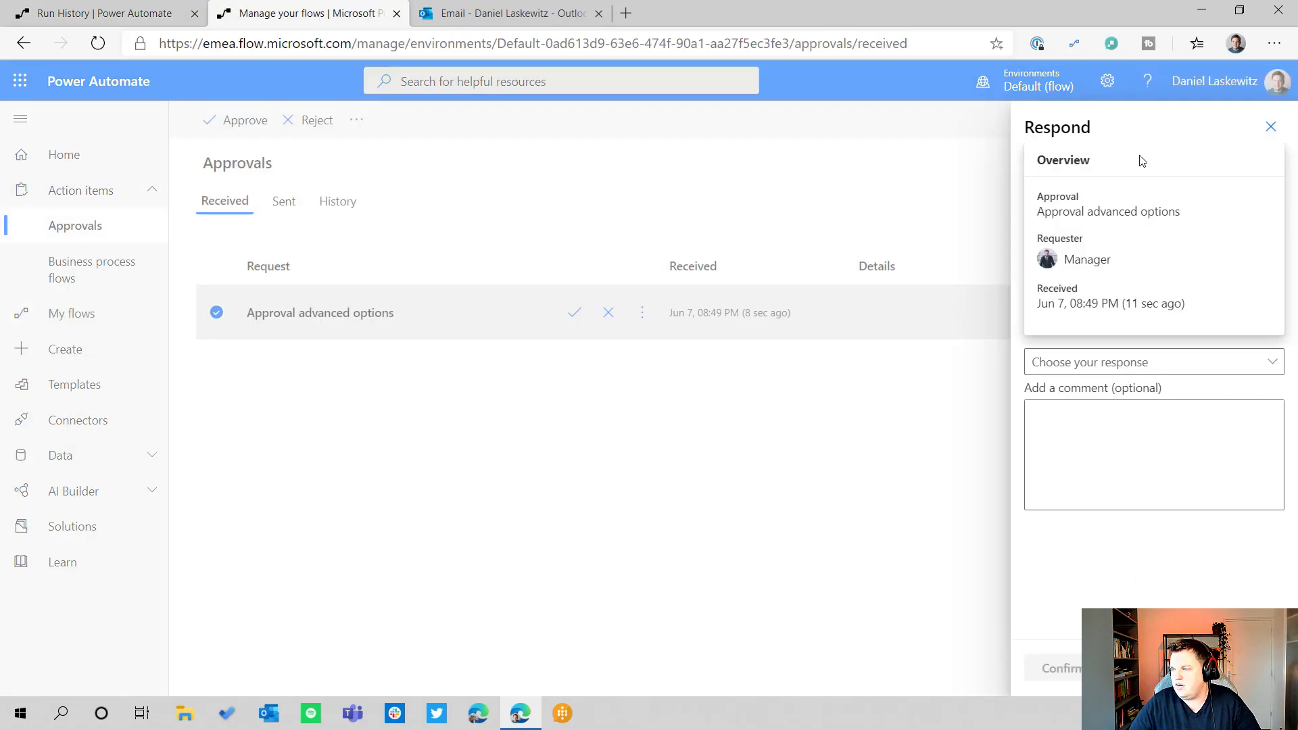
pyautogui.click(1270, 127)
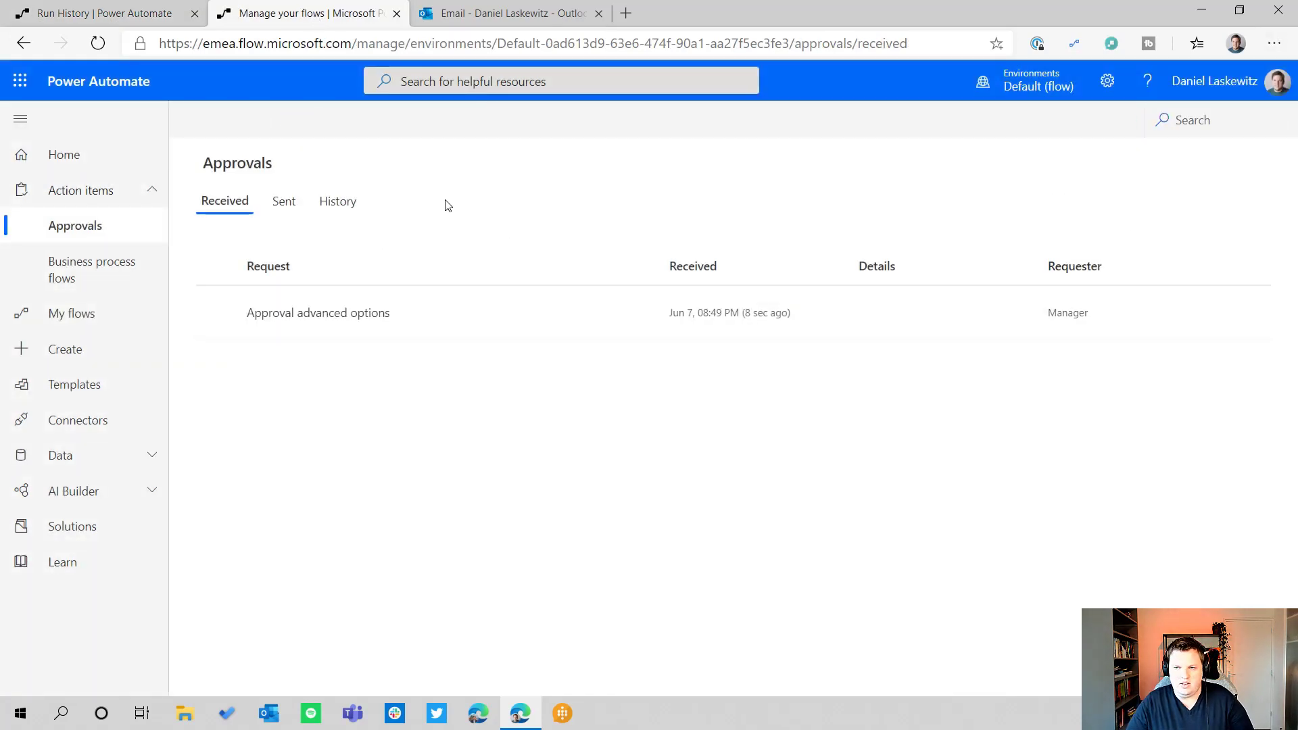
pyautogui.press('F5')
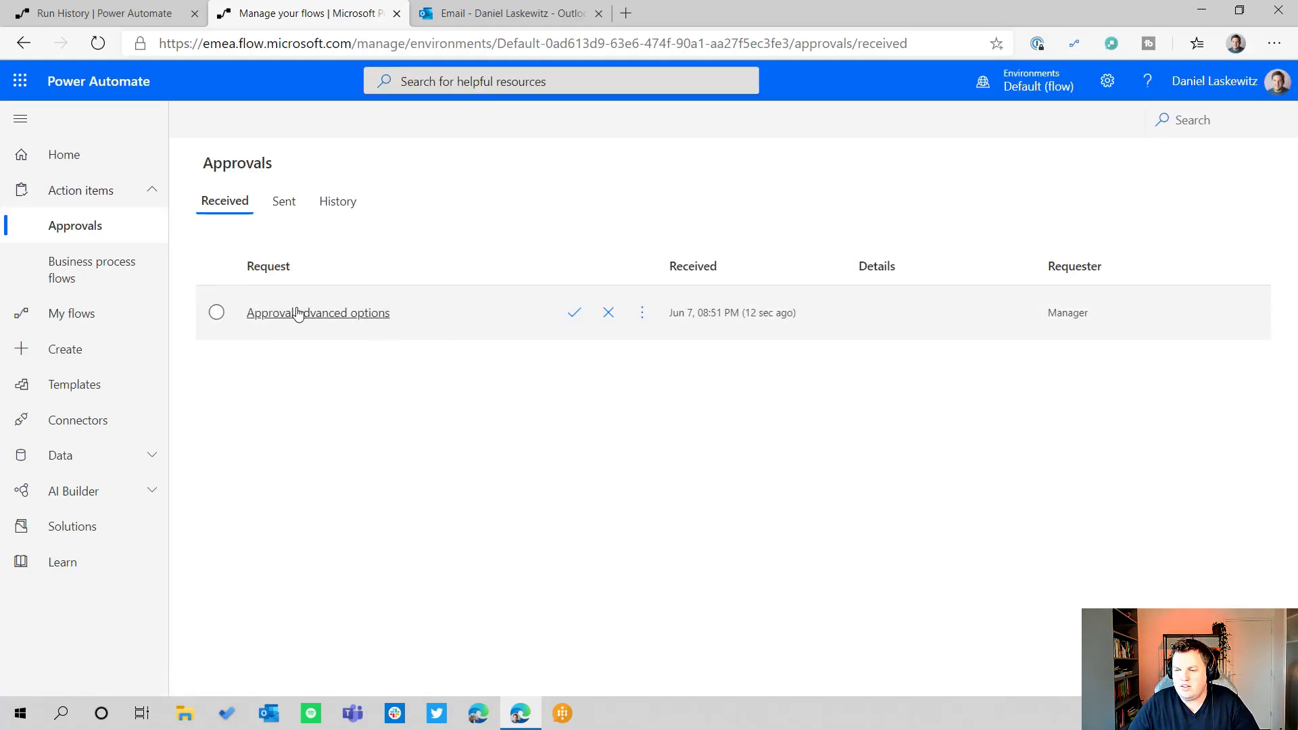
pyautogui.click(349, 318)
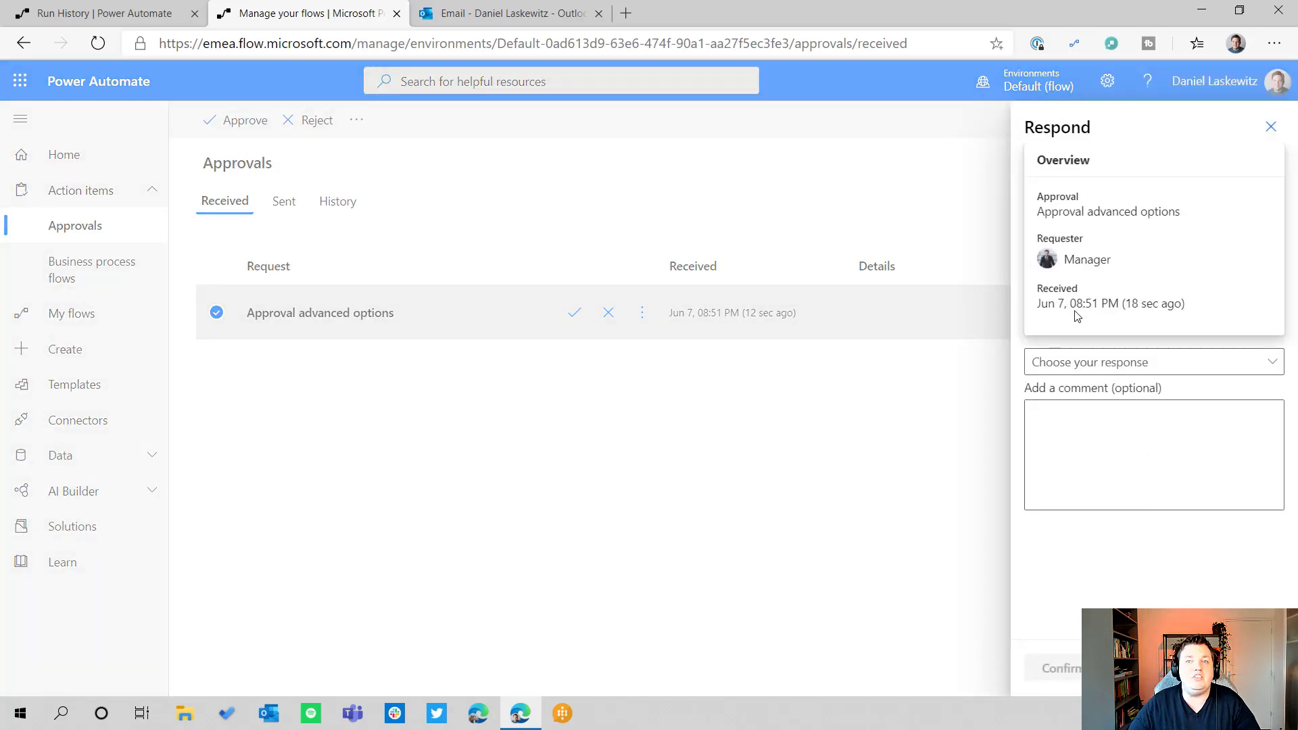
# Check the Approvals mail folder in Outlook for a new notification email, and check the flow's run status in Power Automate.
pyautogui.click(492, 20)
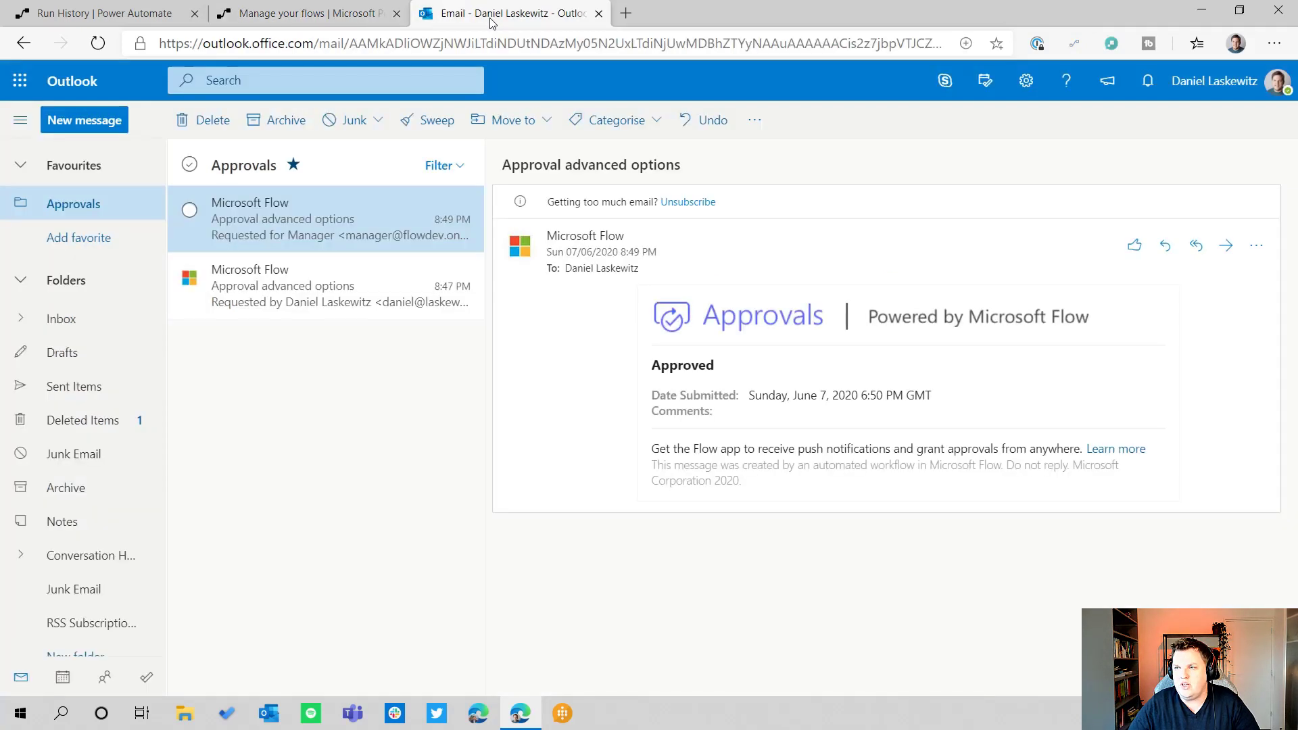
pyautogui.click(309, 276)
pyautogui.click(312, 194)
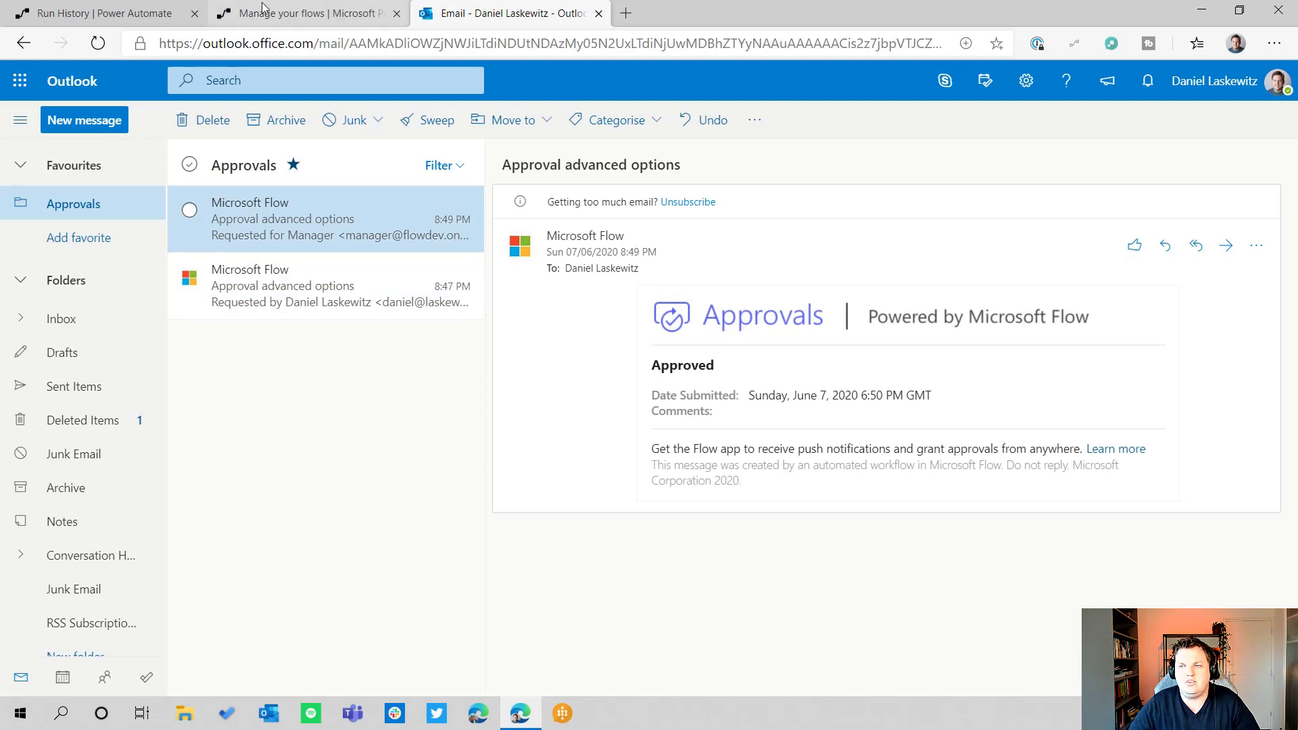
pyautogui.click(125, 5)
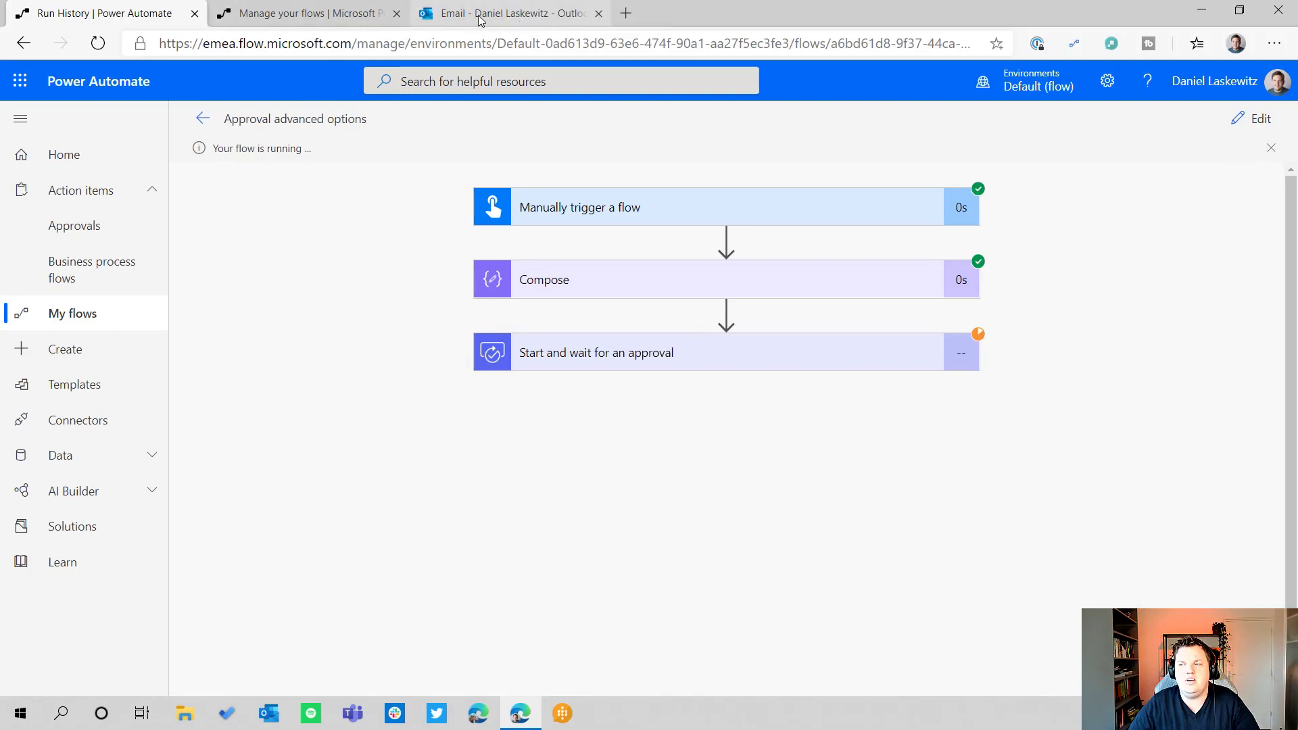
# Try Approve and Reassign as responses to the received approval, opening the Reassign to field for entry.
pyautogui.click(287, 11)
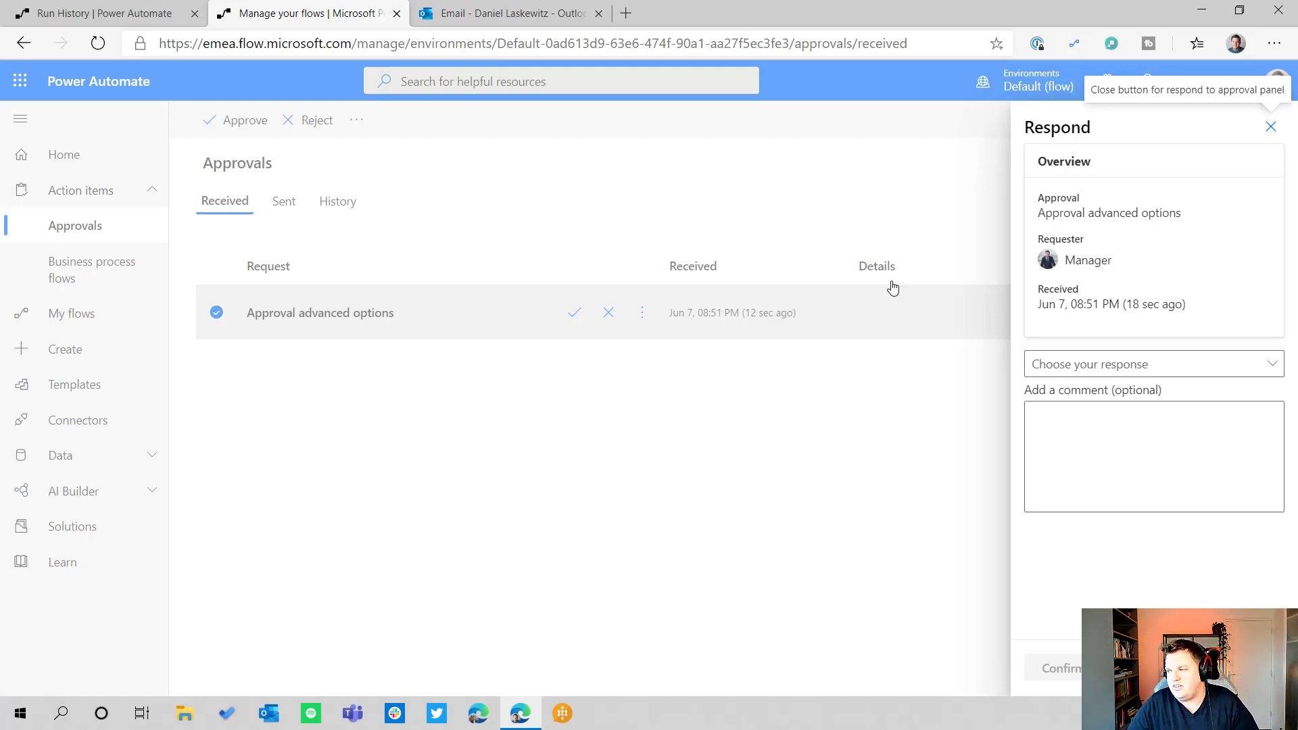
pyautogui.click(1117, 365)
pyautogui.click(1069, 392)
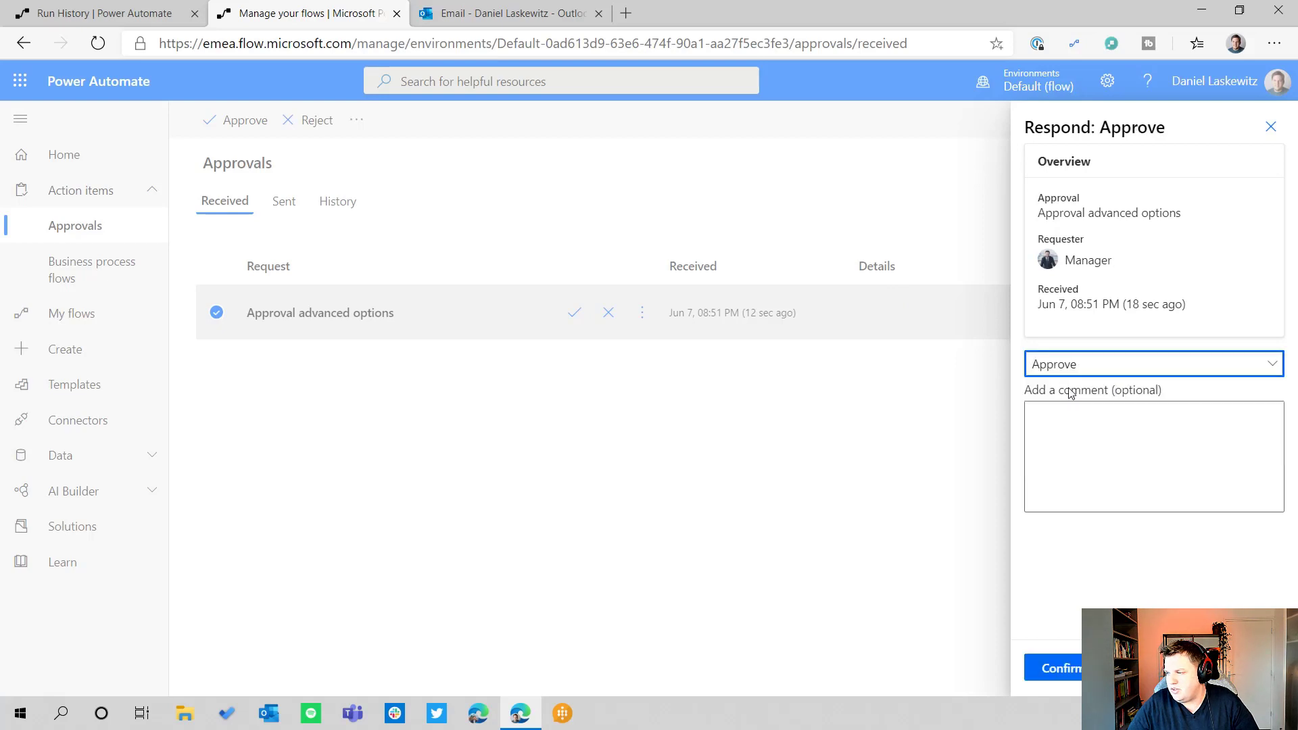
pyautogui.click(1138, 363)
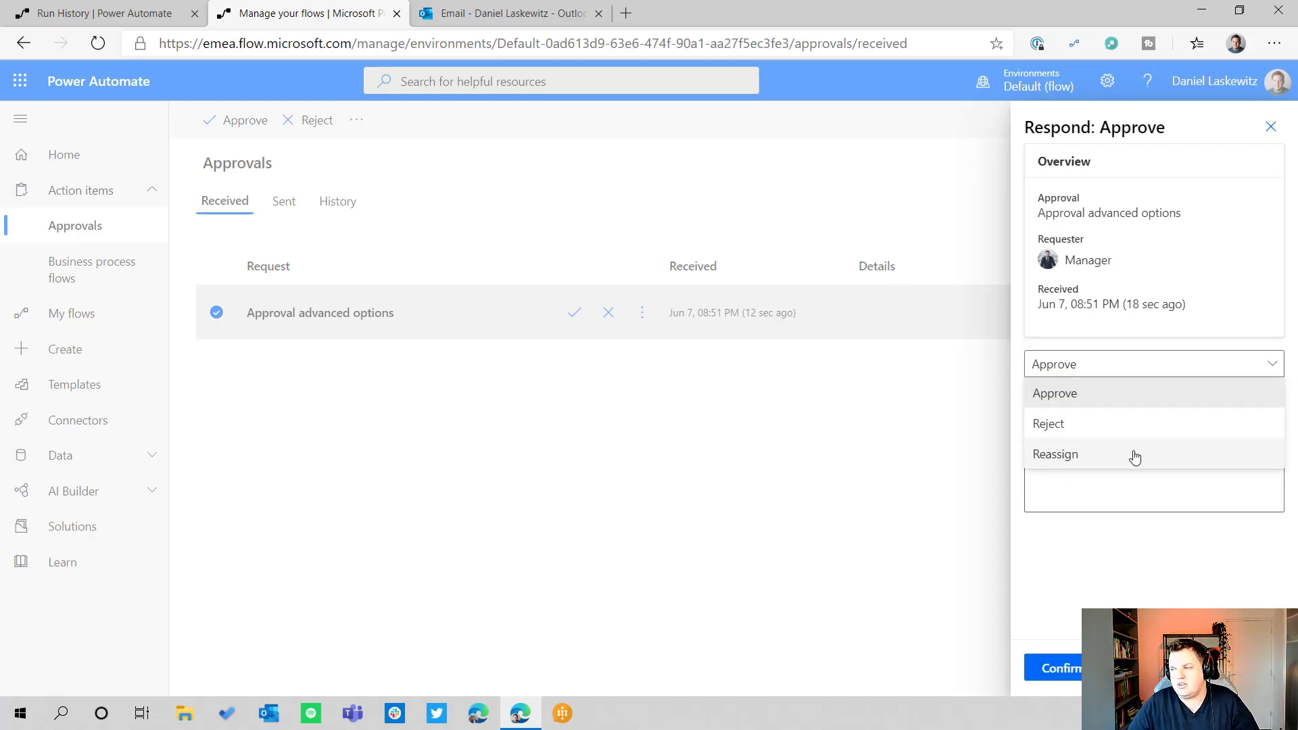
pyautogui.click(1090, 456)
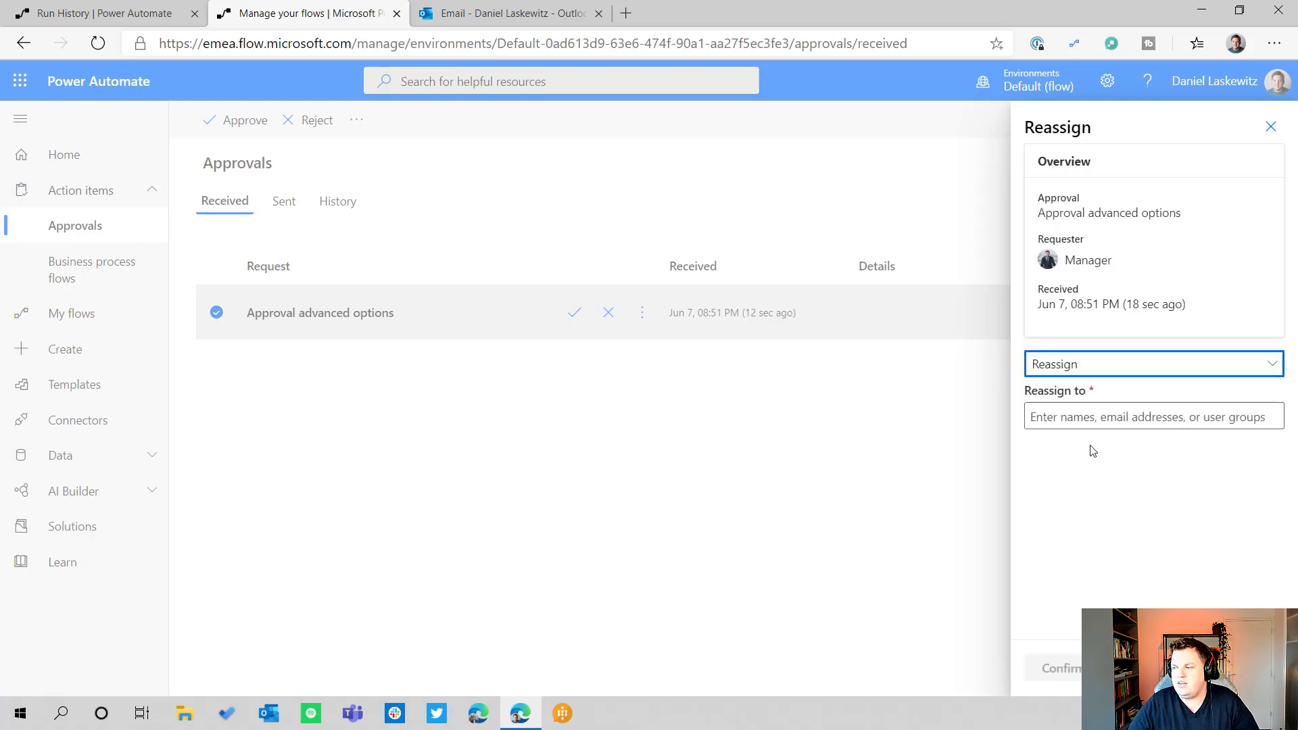
pyautogui.click(1064, 416)
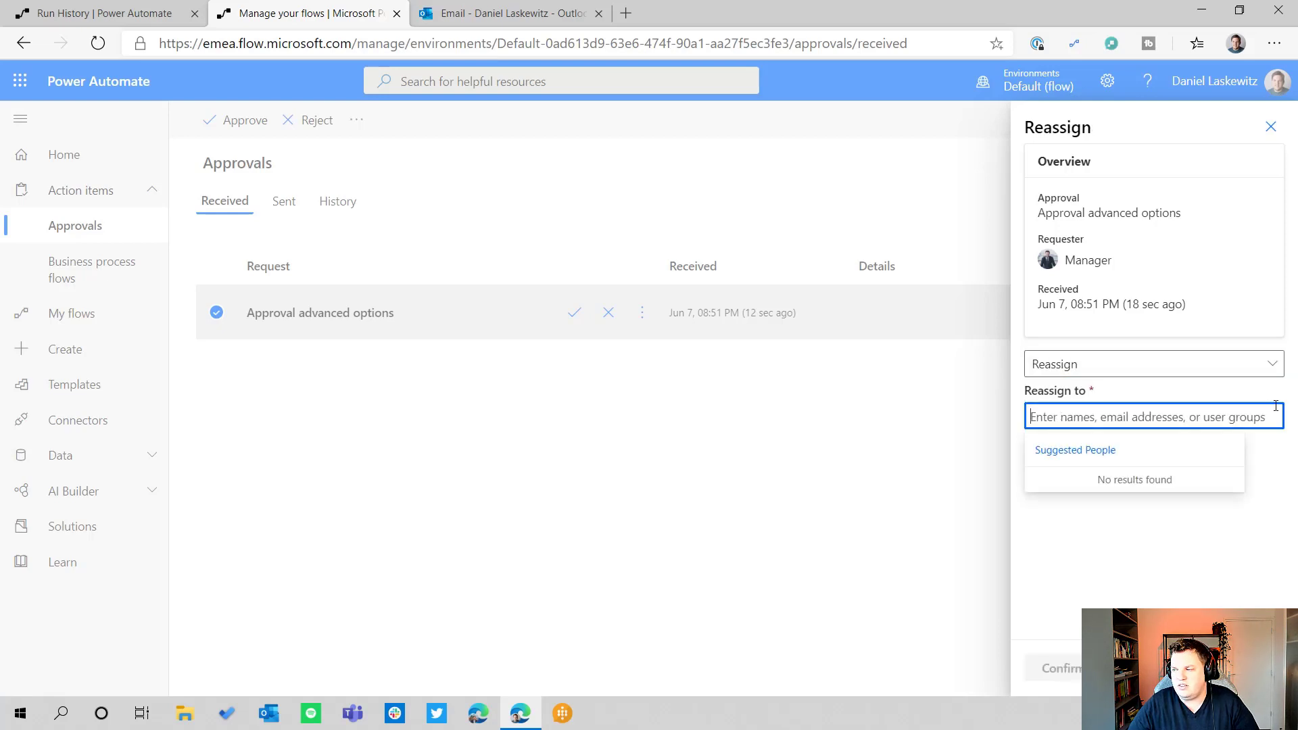
# Set the response to Approve, confirm it without a comment and close the response pane.
pyautogui.click(1115, 372)
pyautogui.click(1077, 392)
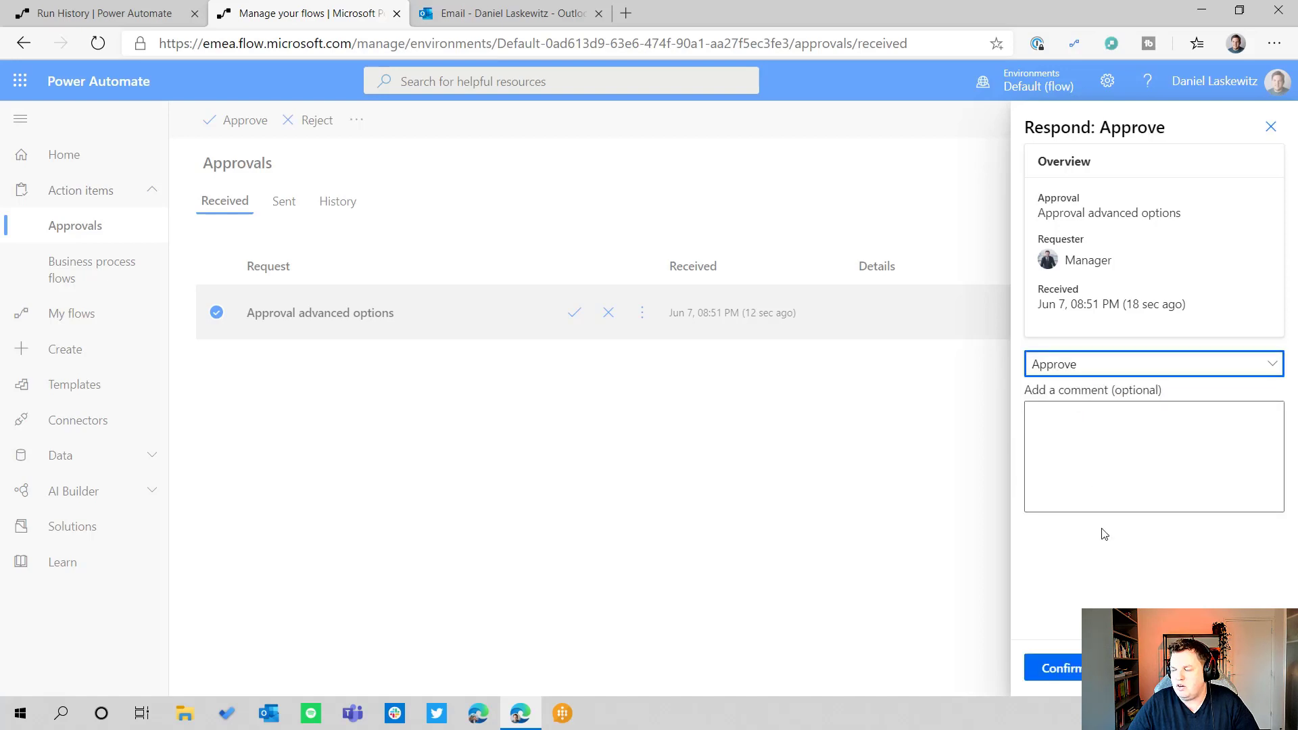
pyautogui.click(1056, 681)
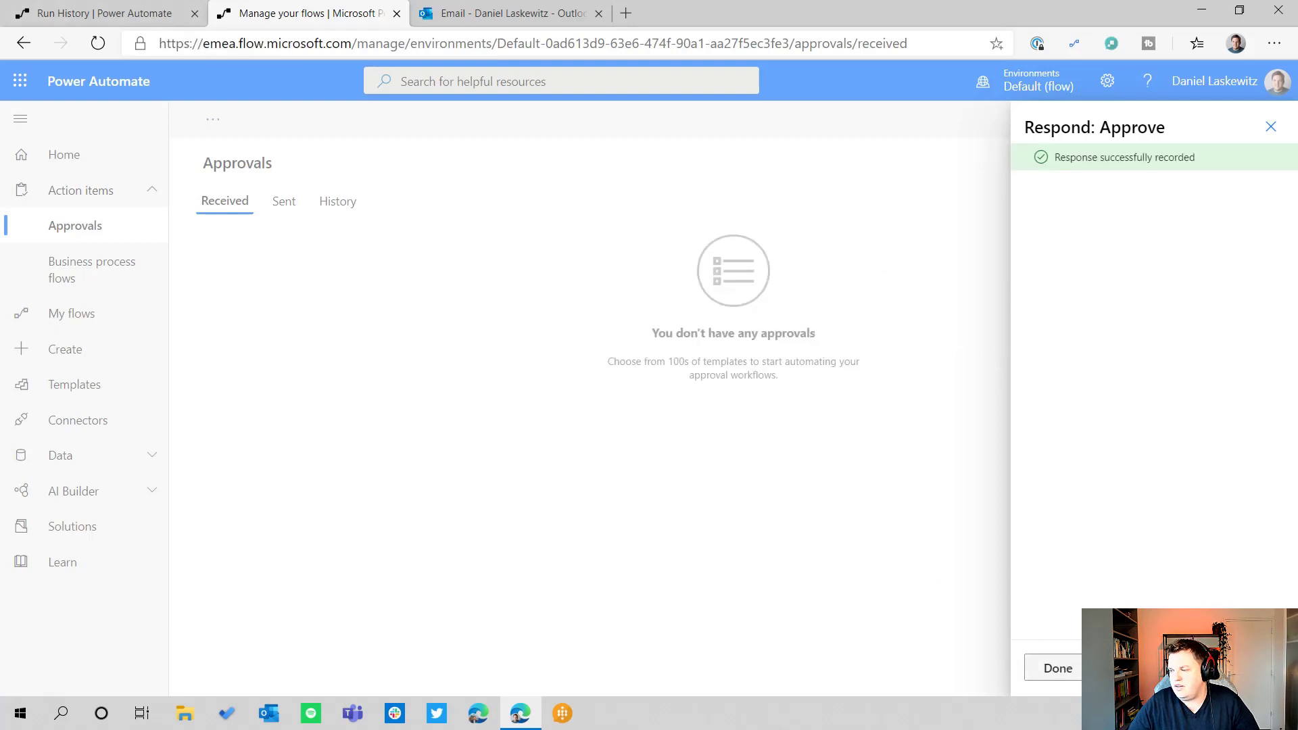
pyautogui.click(1057, 668)
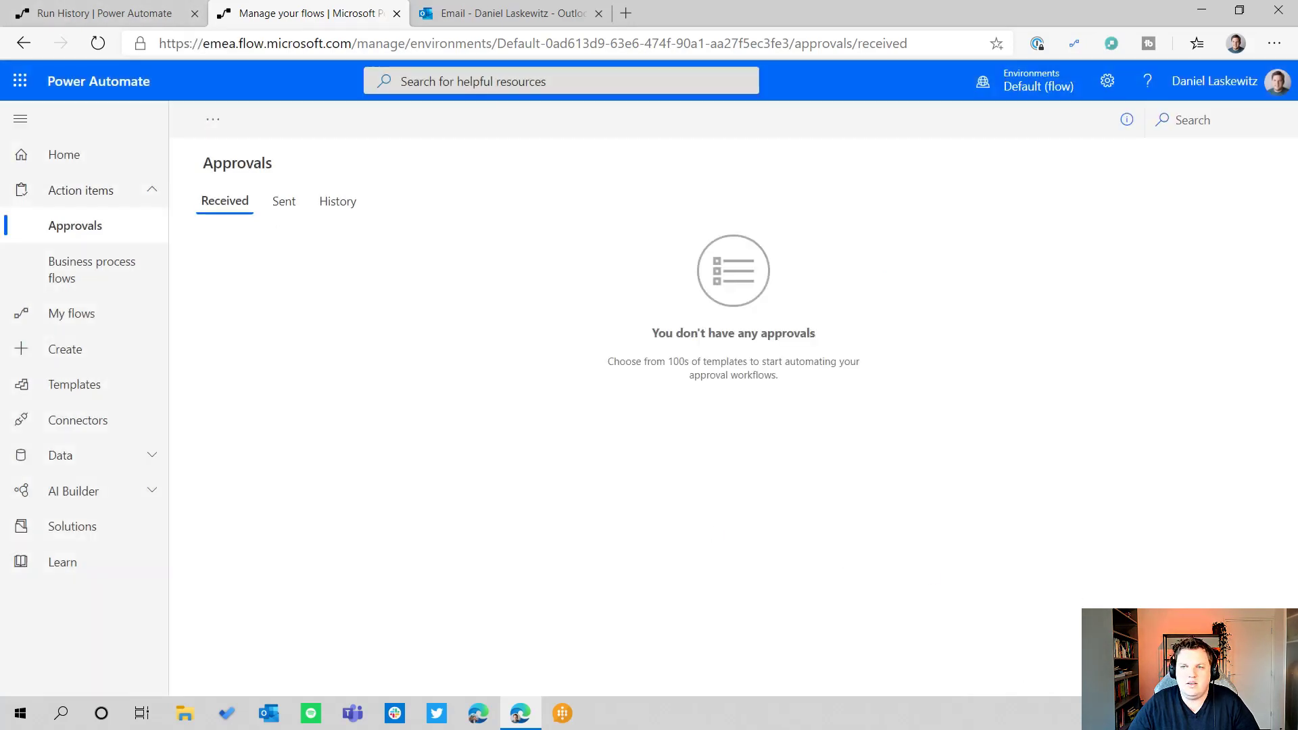
# Edit the Approval advanced options flow, set Enable reassignment to No in the approval action and save the flow.
pyautogui.click(54, 13)
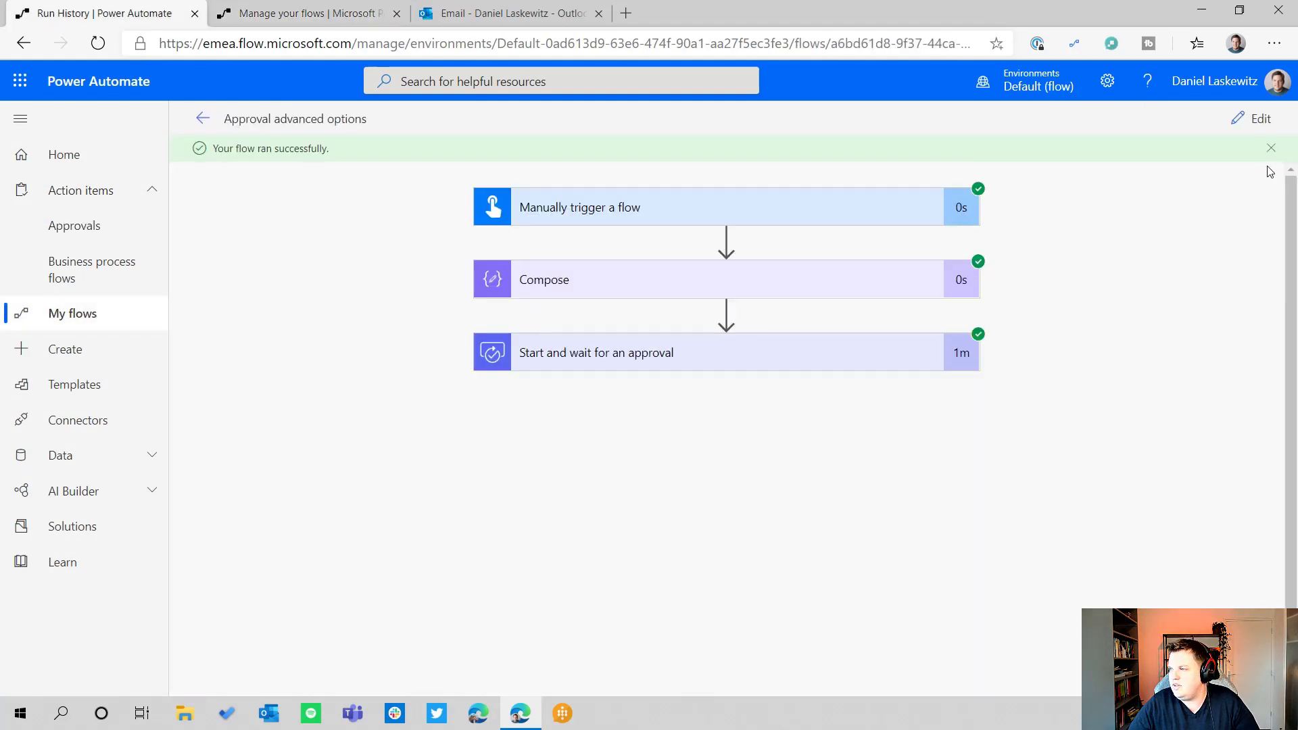
pyautogui.click(1261, 121)
pyautogui.scroll(-7, 608, 359)
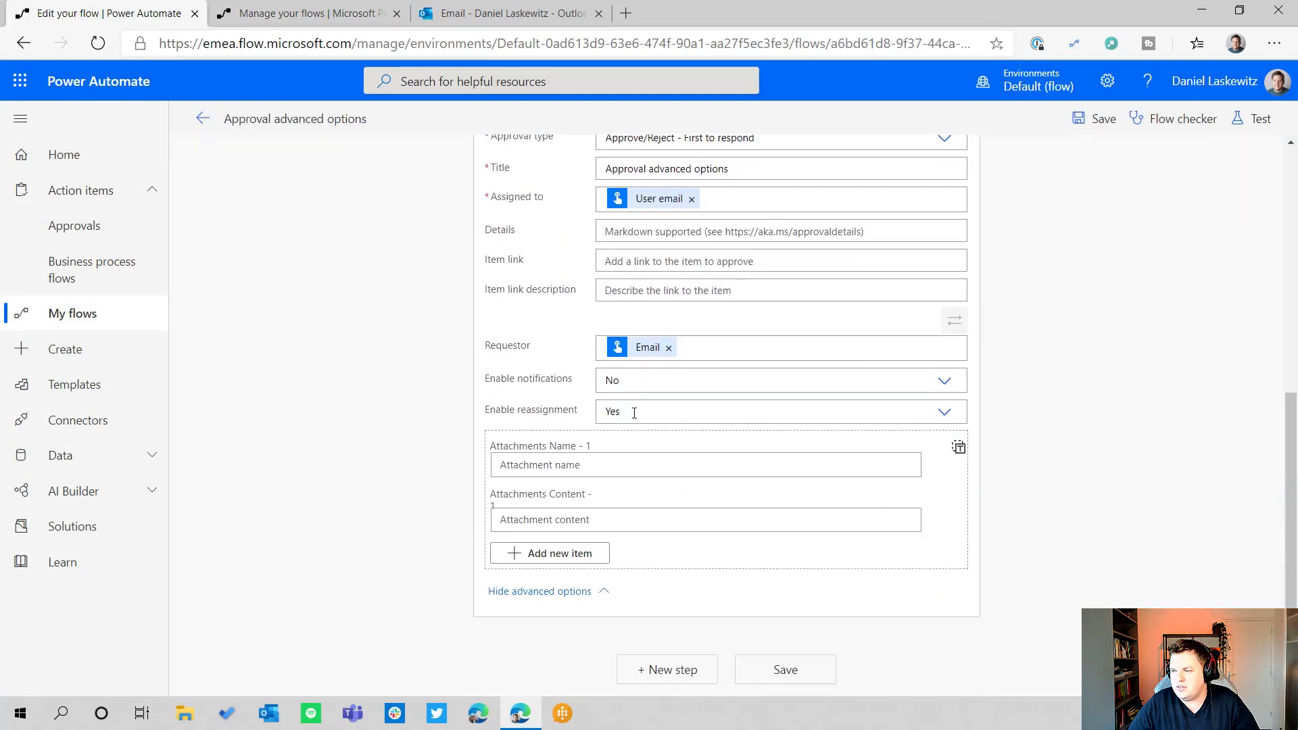
pyautogui.click(943, 412)
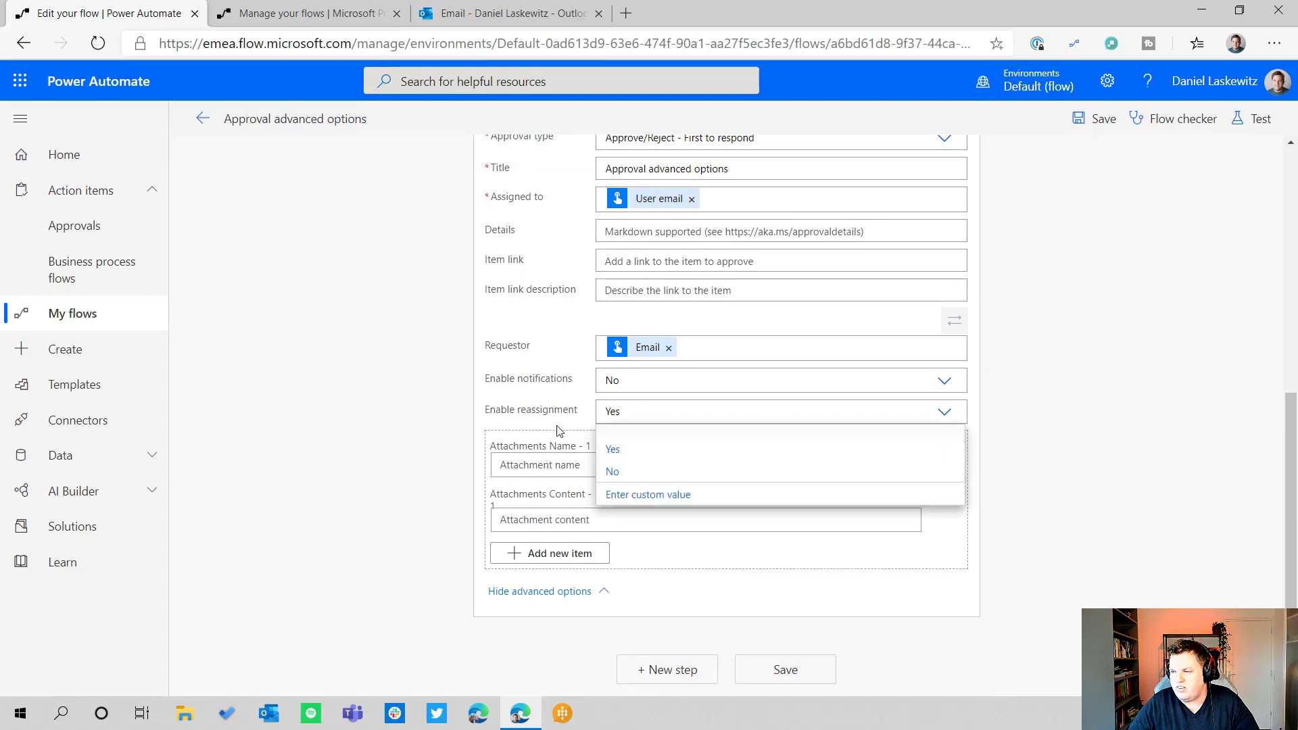
pyautogui.click(619, 473)
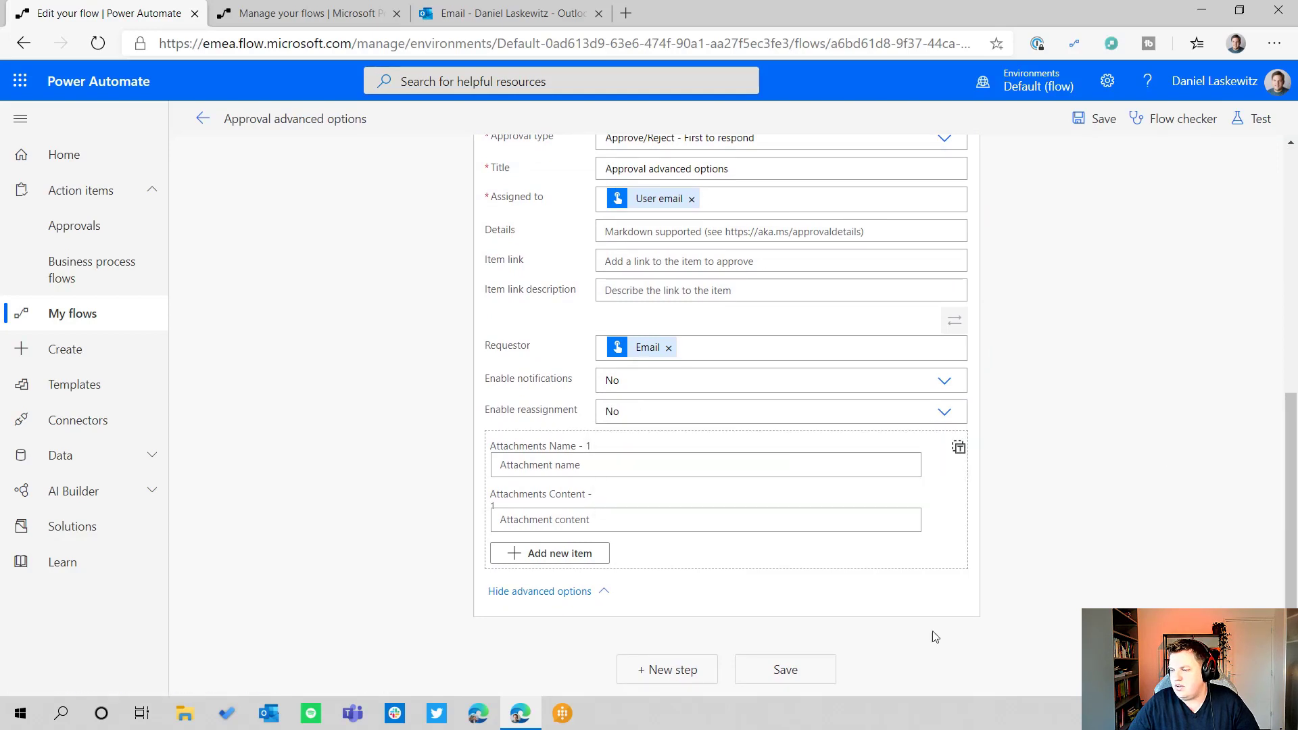
pyautogui.click(805, 674)
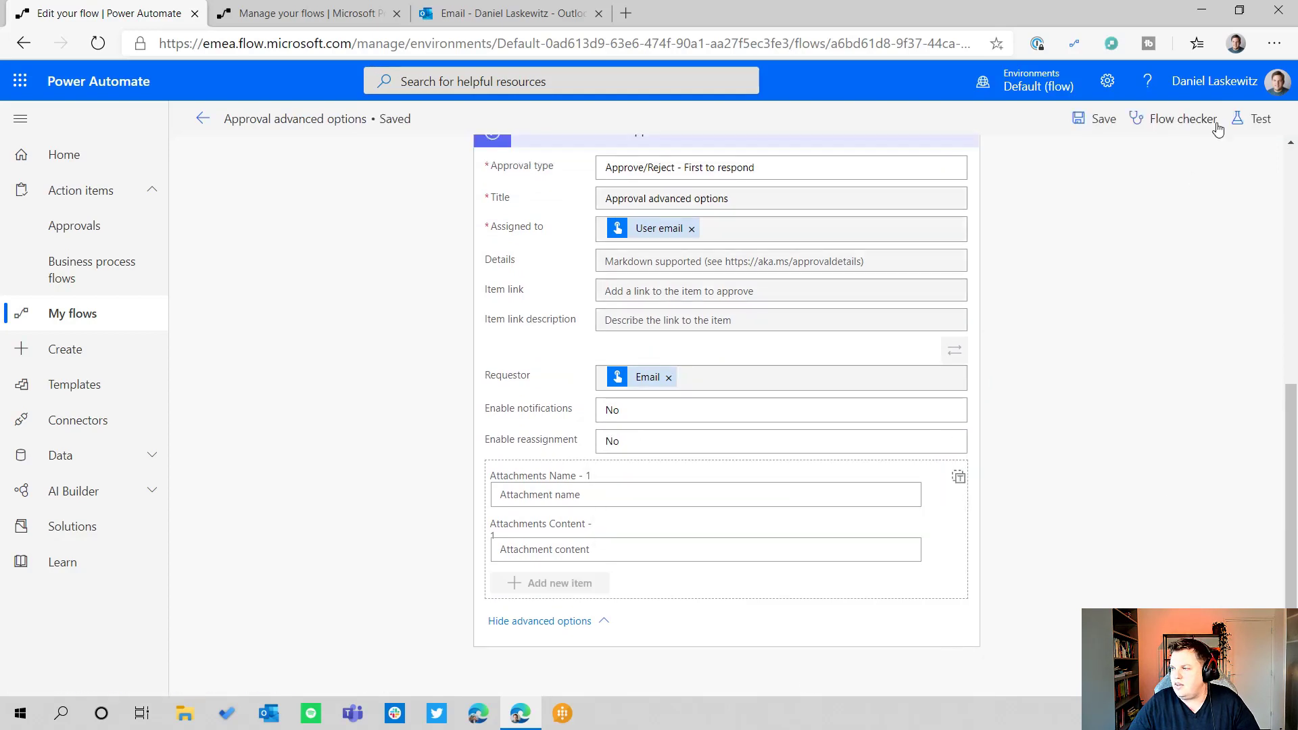
# Test the flow manually with the Manager account as the Email input, run it and open its run page.
pyautogui.click(1253, 119)
pyautogui.click(1076, 240)
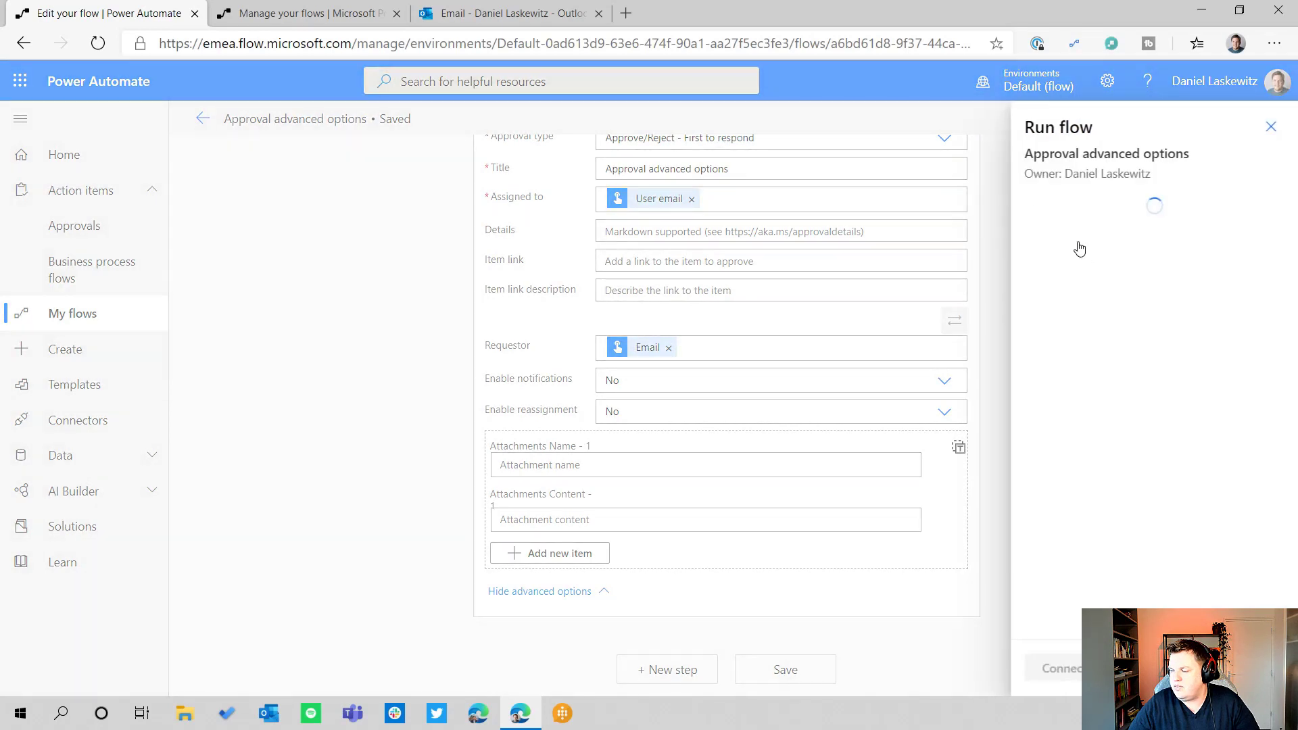
pyautogui.click(1103, 295)
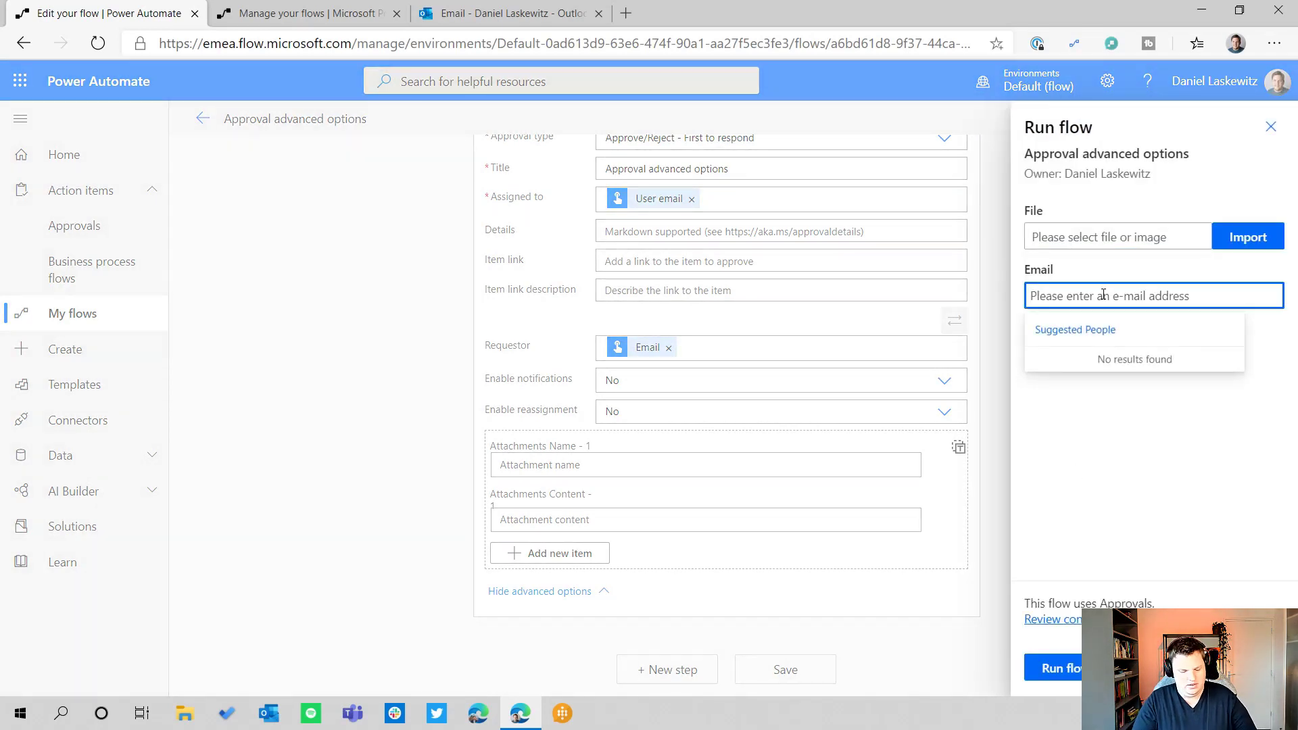
pyautogui.write('mana')
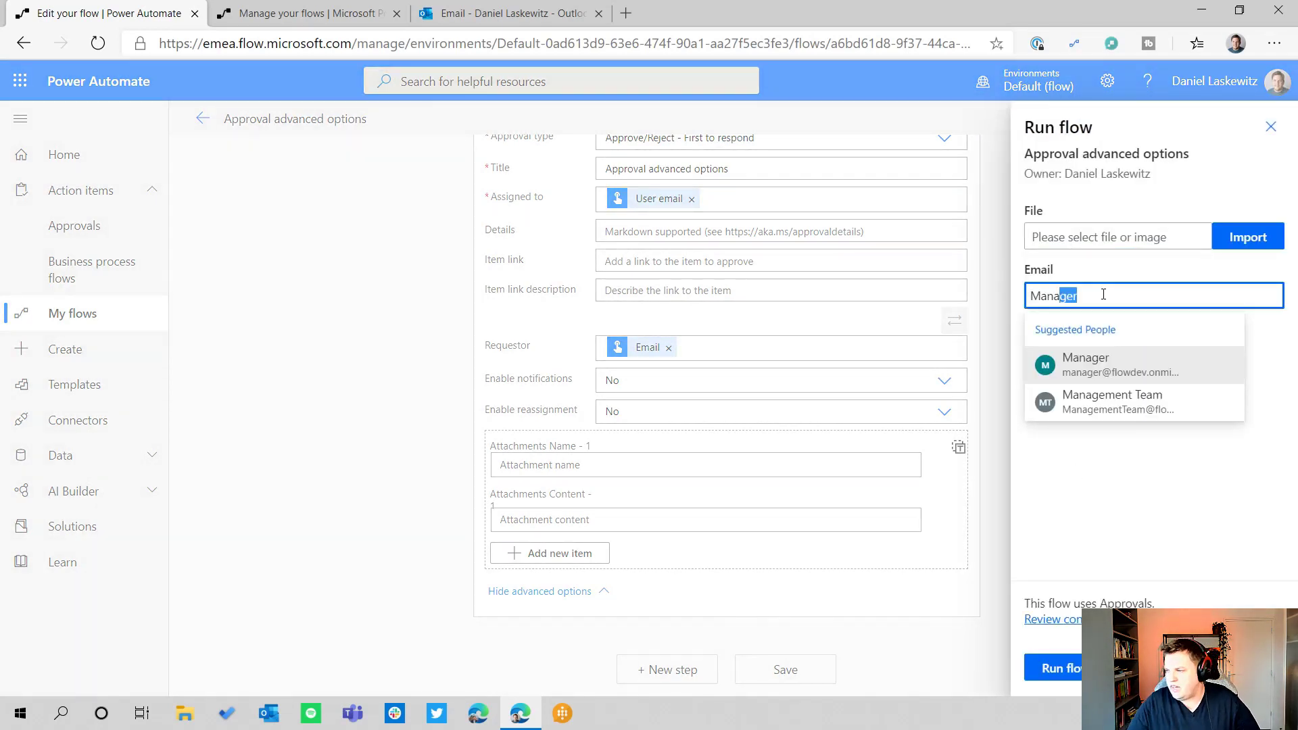
pyautogui.click(1076, 370)
pyautogui.click(1074, 665)
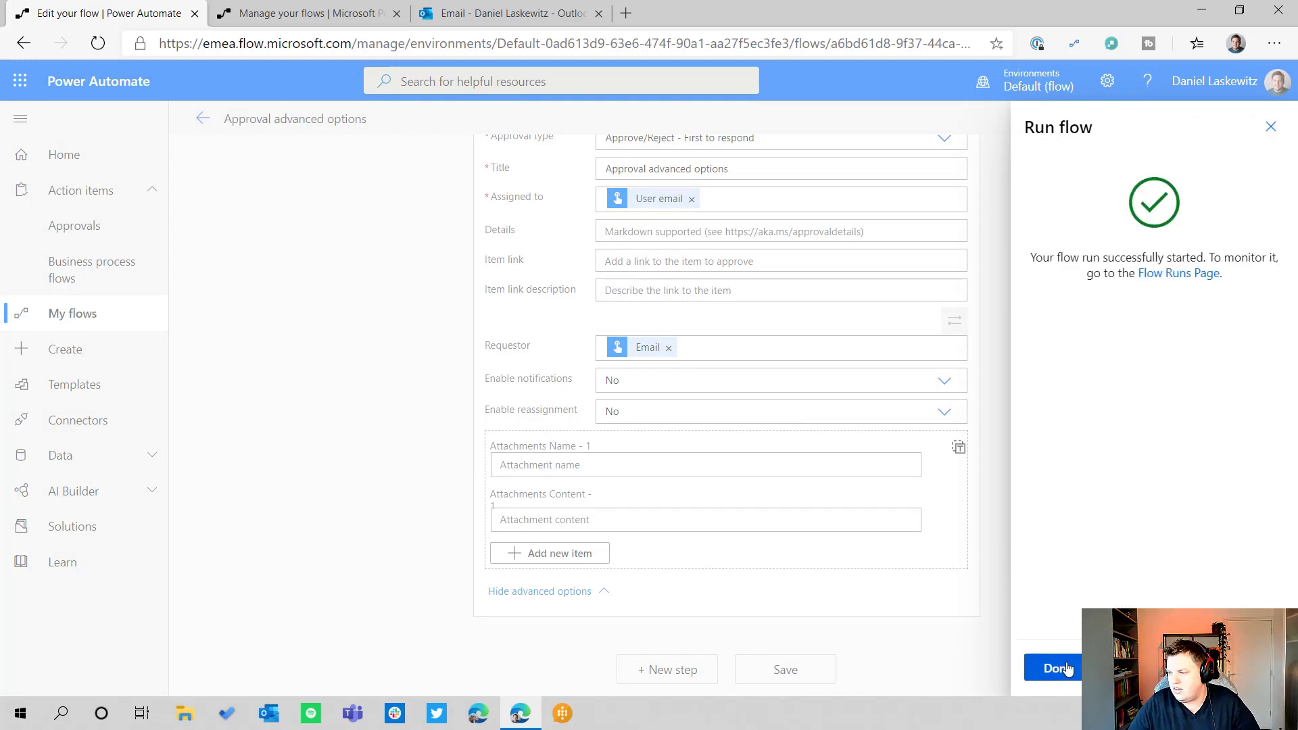
pyautogui.click(1052, 668)
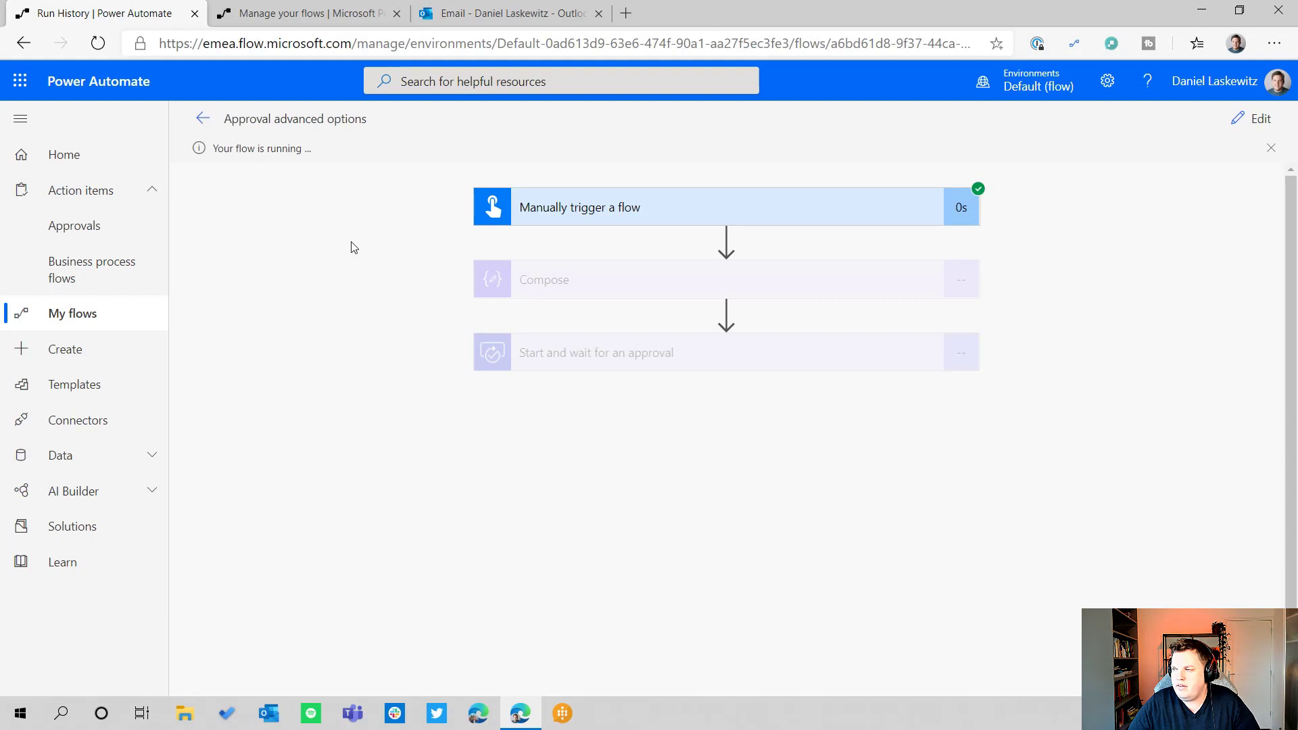
# Refresh the received approvals, open the new "Approval advanced options" request, review its response choices and close the response pane.
pyautogui.click(304, 12)
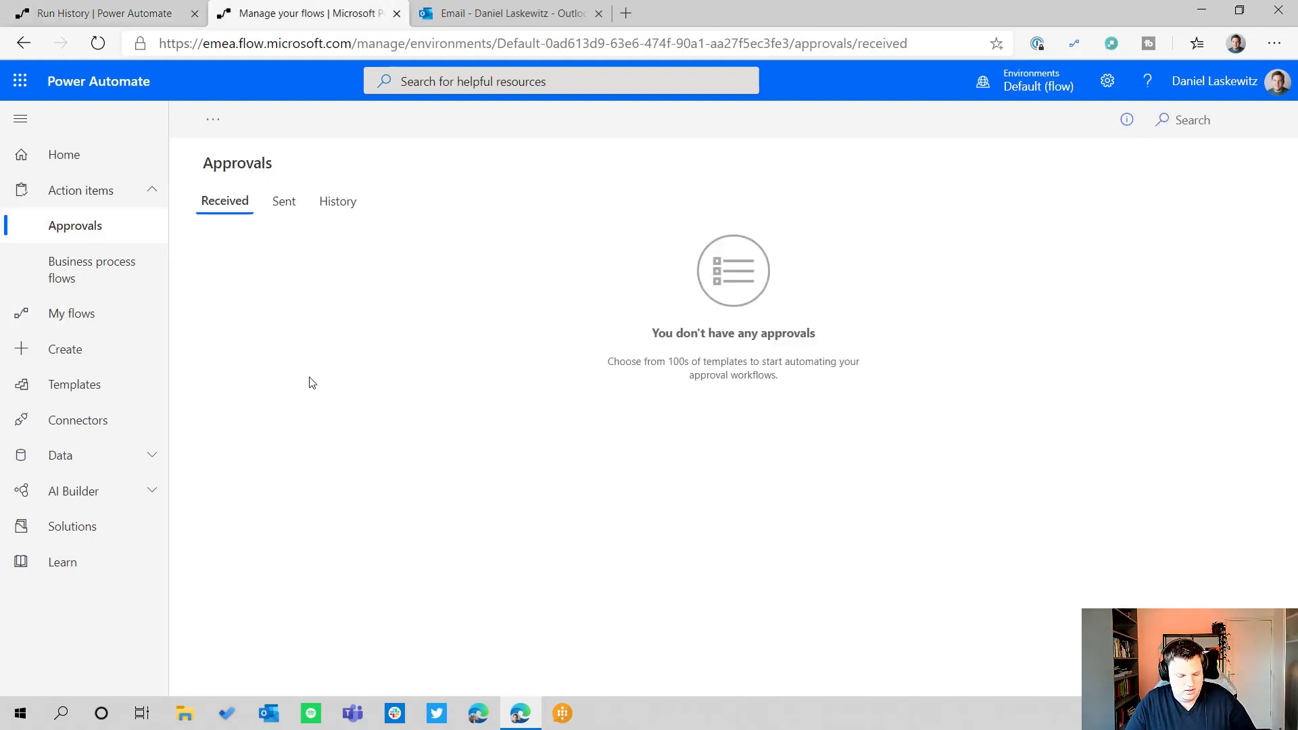
pyautogui.press('F5')
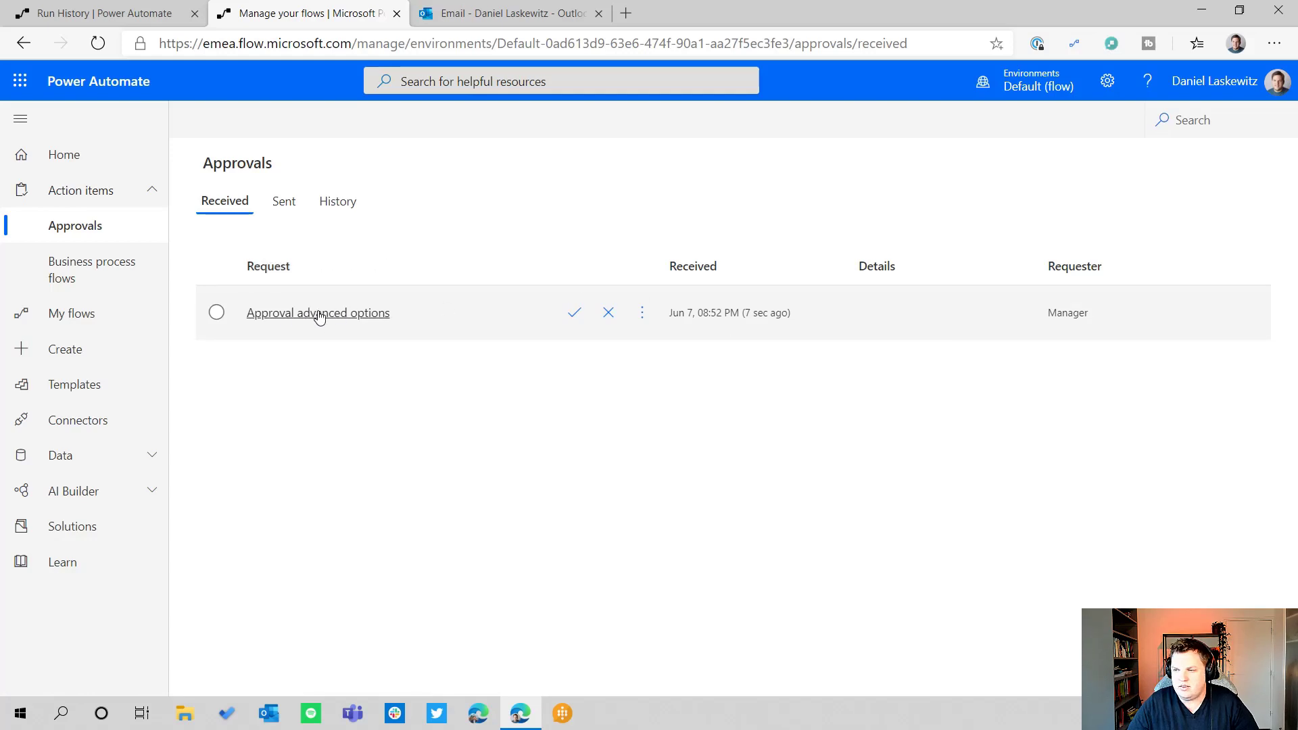
pyautogui.click(322, 313)
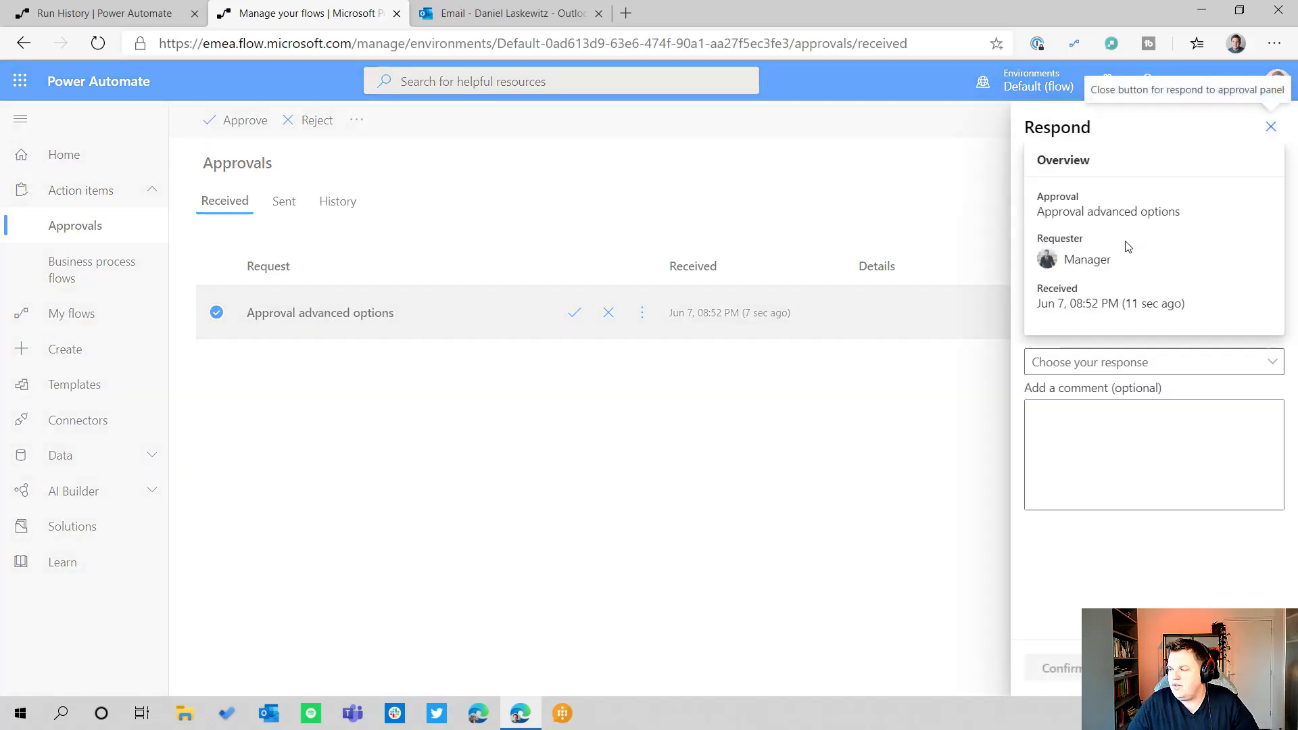
pyautogui.click(1186, 364)
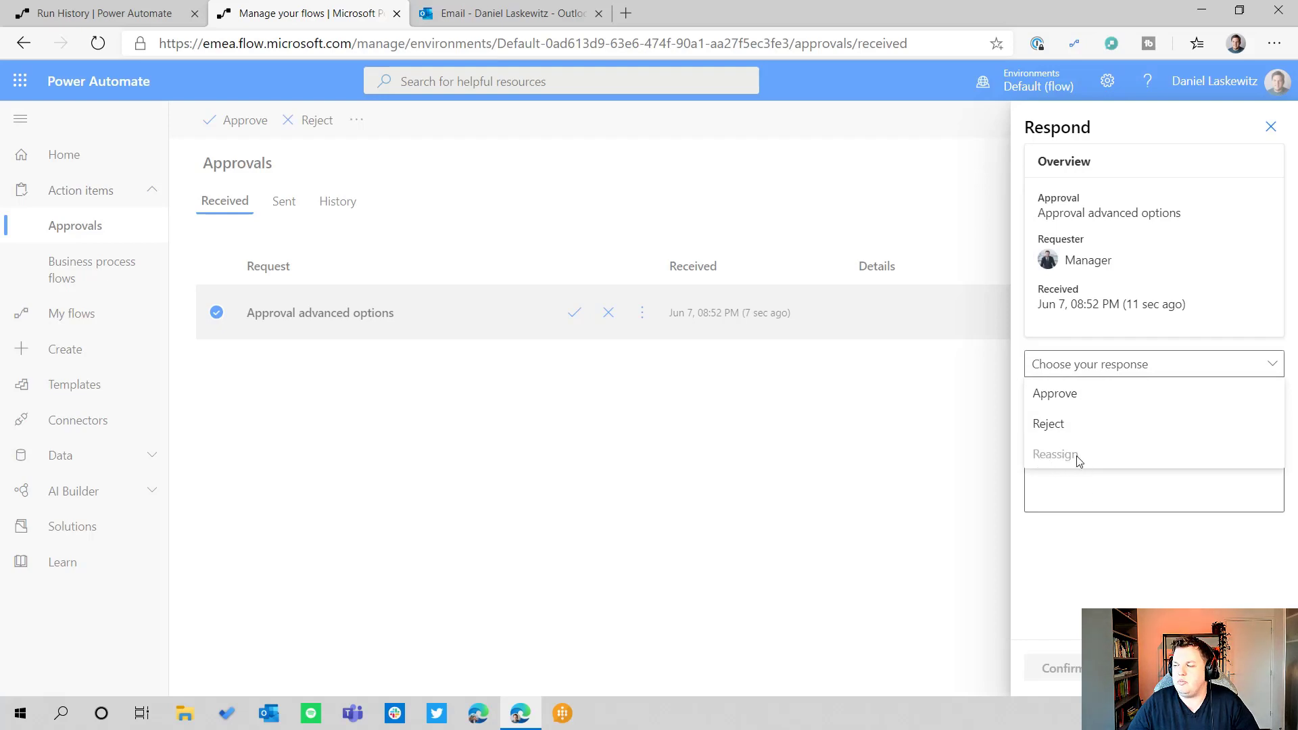
pyautogui.press('Escape')
pyautogui.press('Escape')
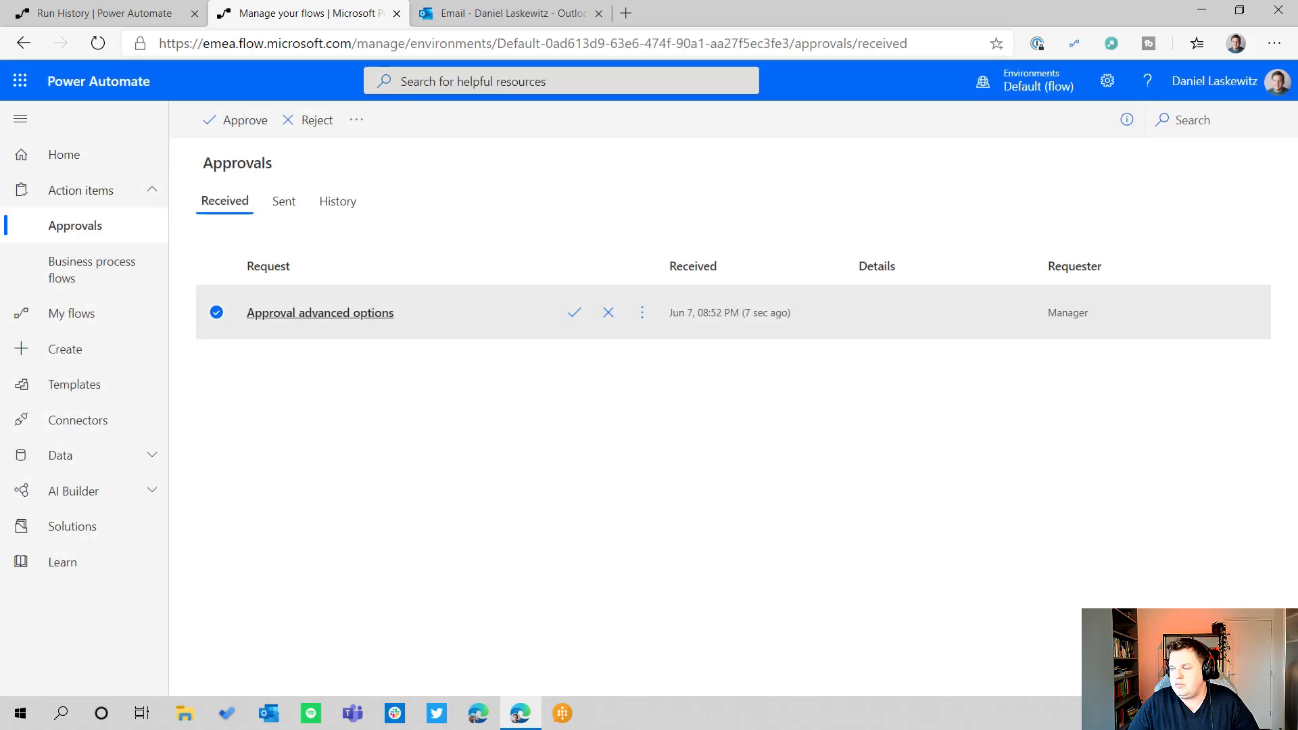
# Approve the received request without a comment and check the flow's run status.
pyautogui.click(574, 313)
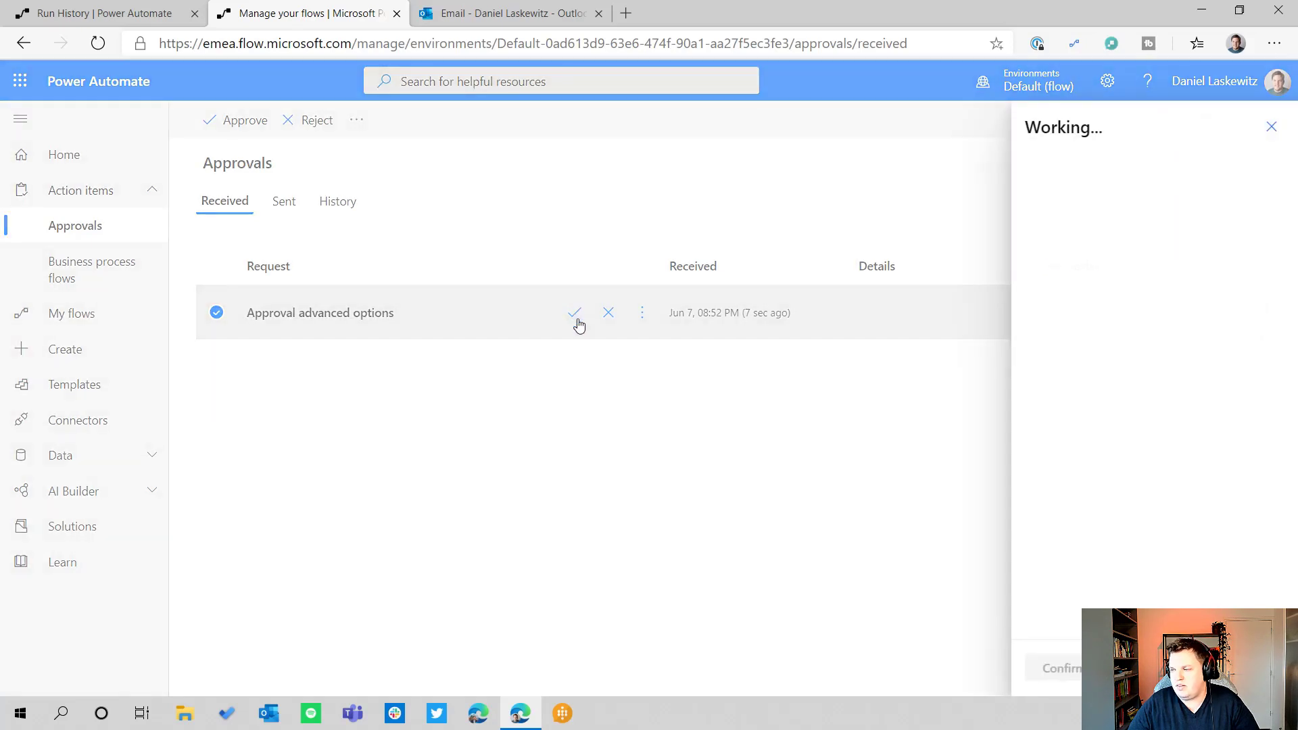
pyautogui.click(1074, 669)
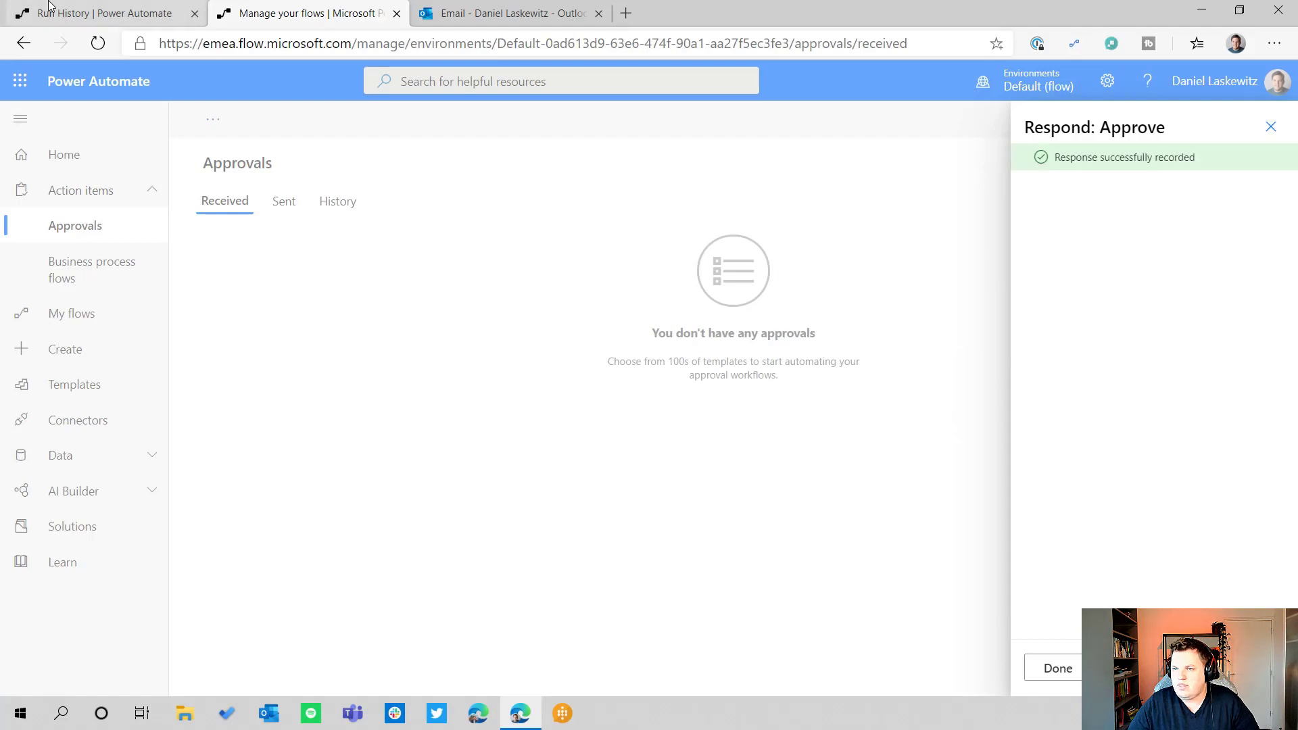
pyautogui.click(102, 13)
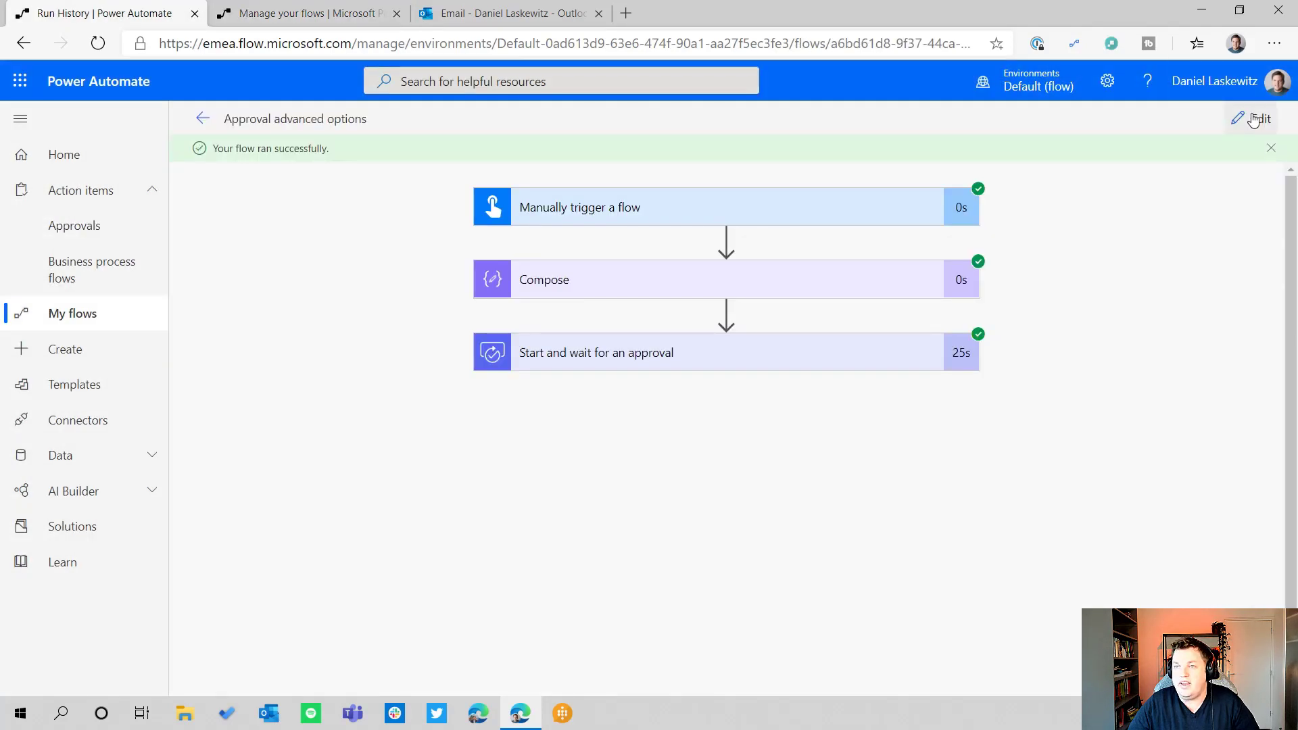
# Edit the flow and fill the approval action's first attachment with the name "qq" and the content "bb".
pyautogui.click(1253, 118)
pyautogui.scroll(-7, 915, 392)
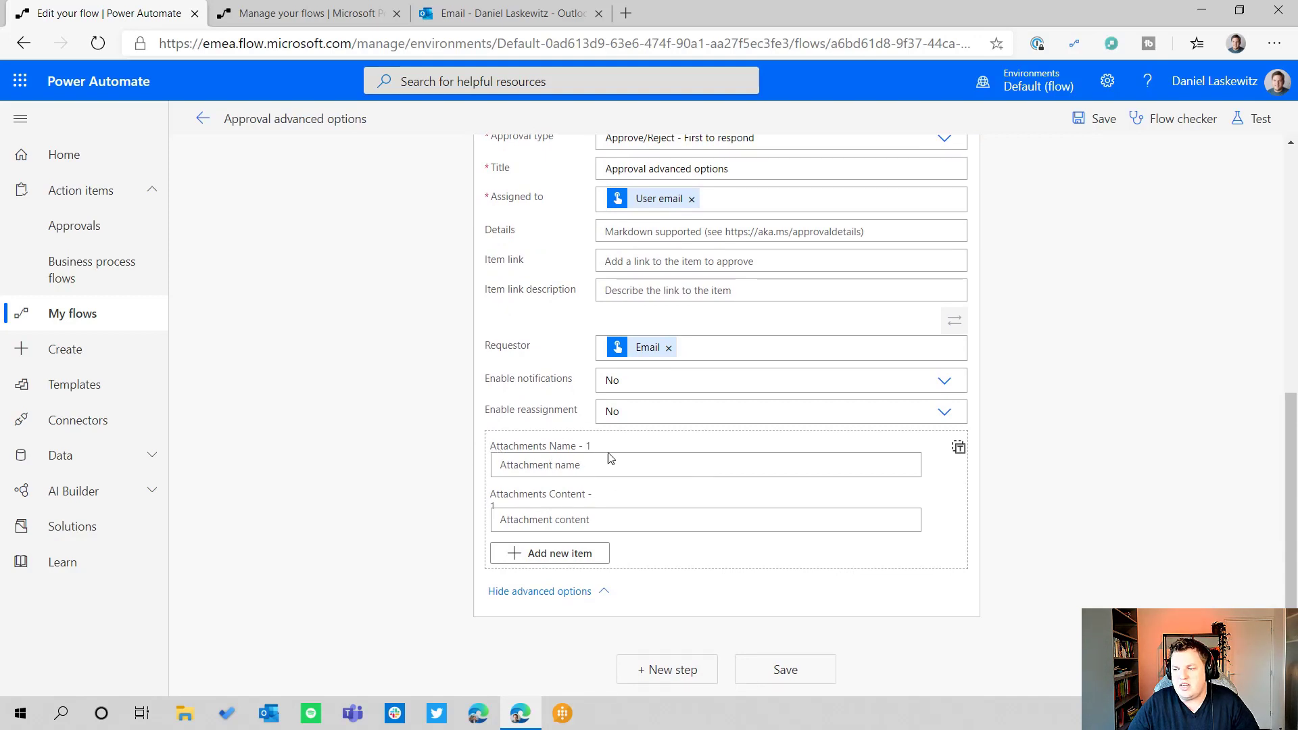
pyautogui.click(507, 467)
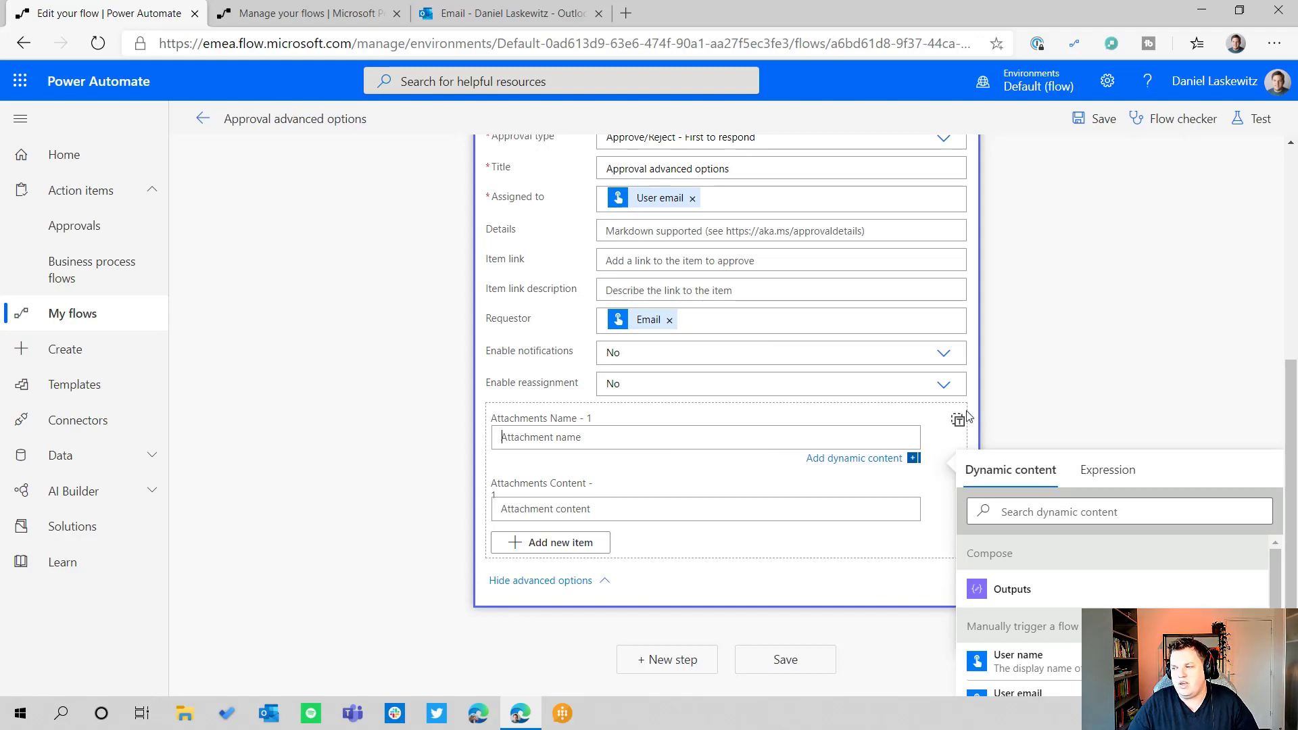
pyautogui.write('qq')
pyautogui.click(561, 505)
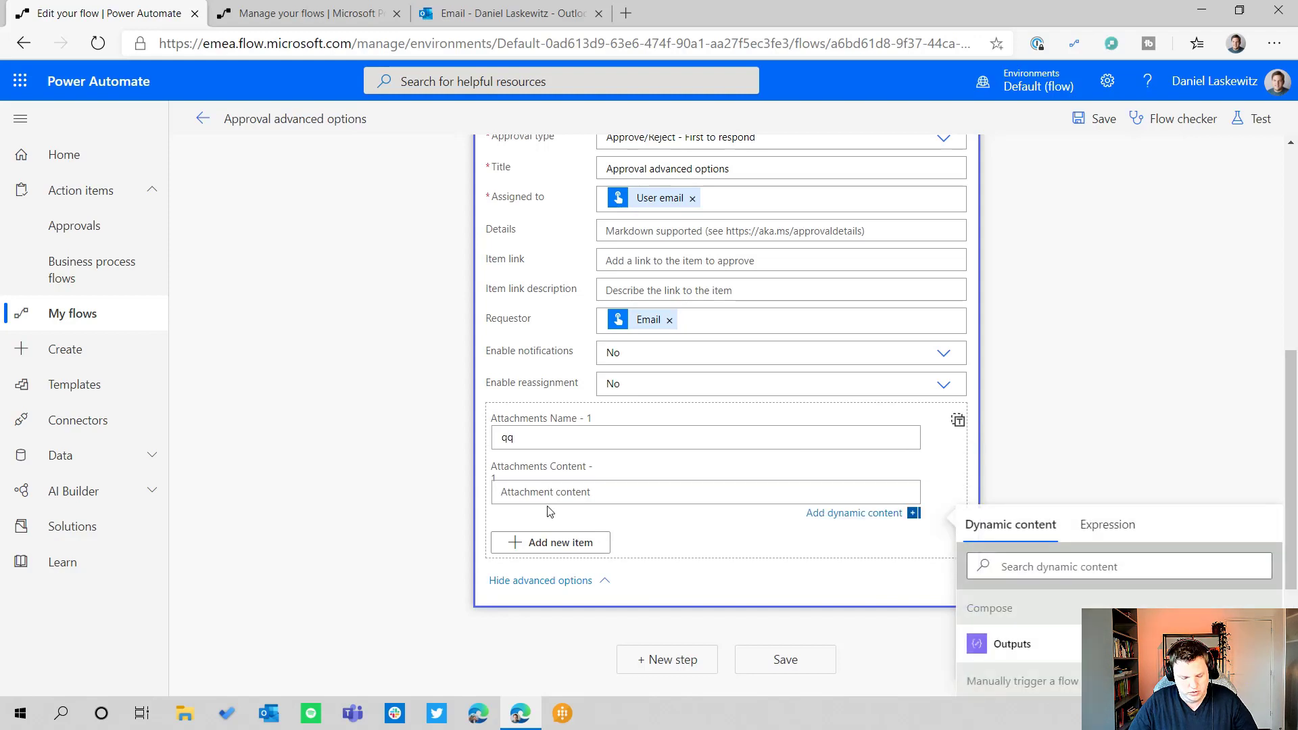
pyautogui.write('bb')
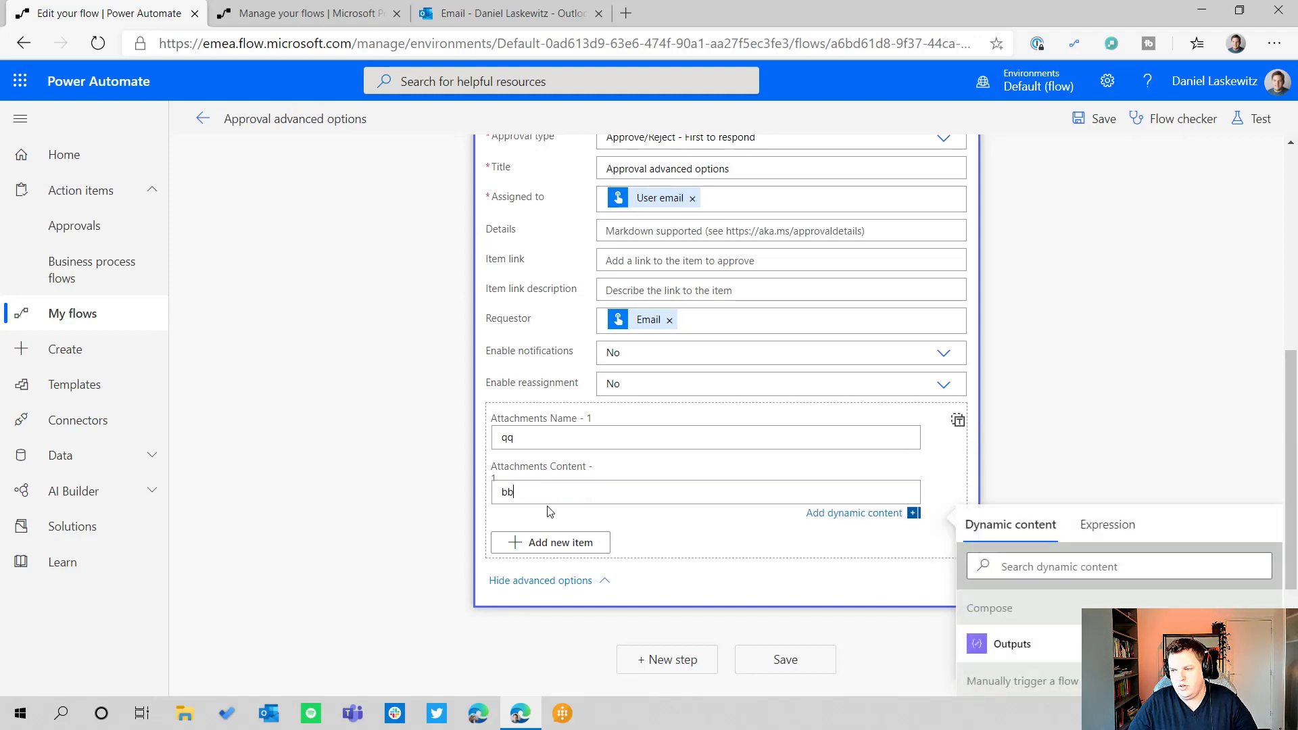
# Switch the attachments to whole-array input and add a second object with name "qq" and content "bb", without a blank line between the objects.
pyautogui.click(957, 422)
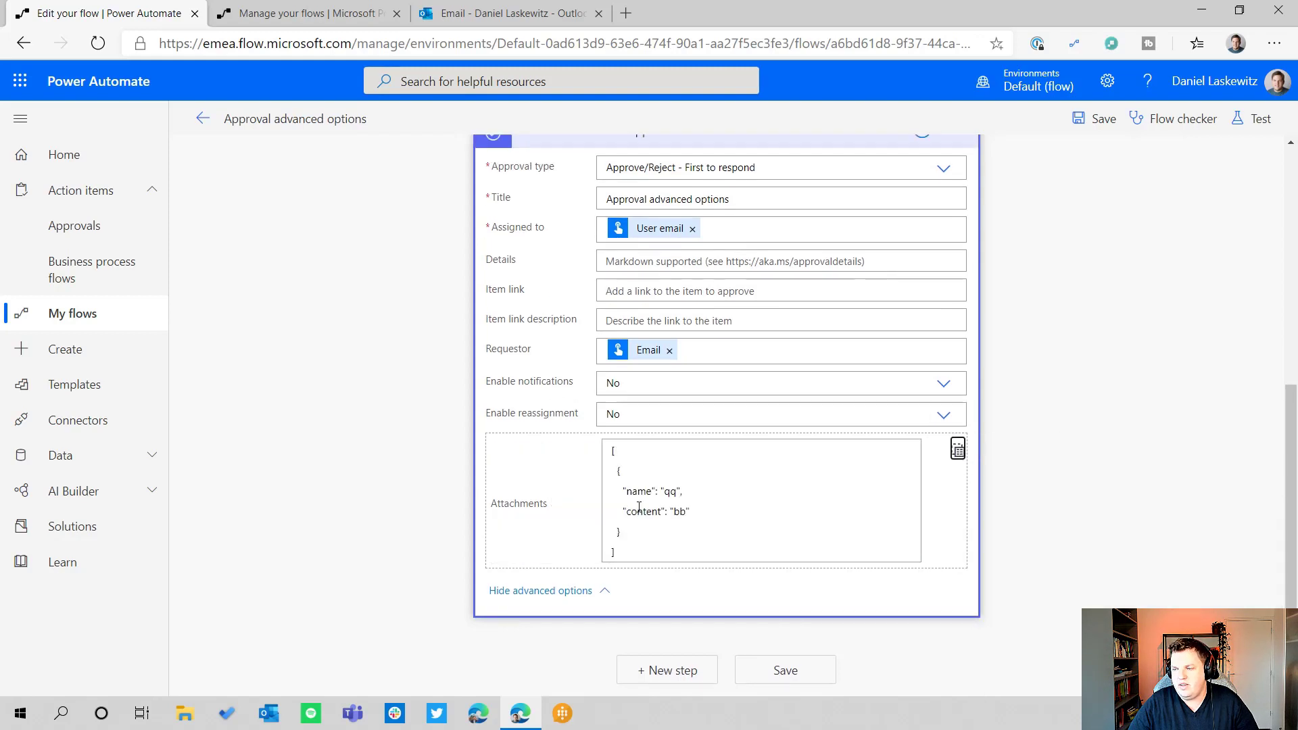
pyautogui.click(640, 531)
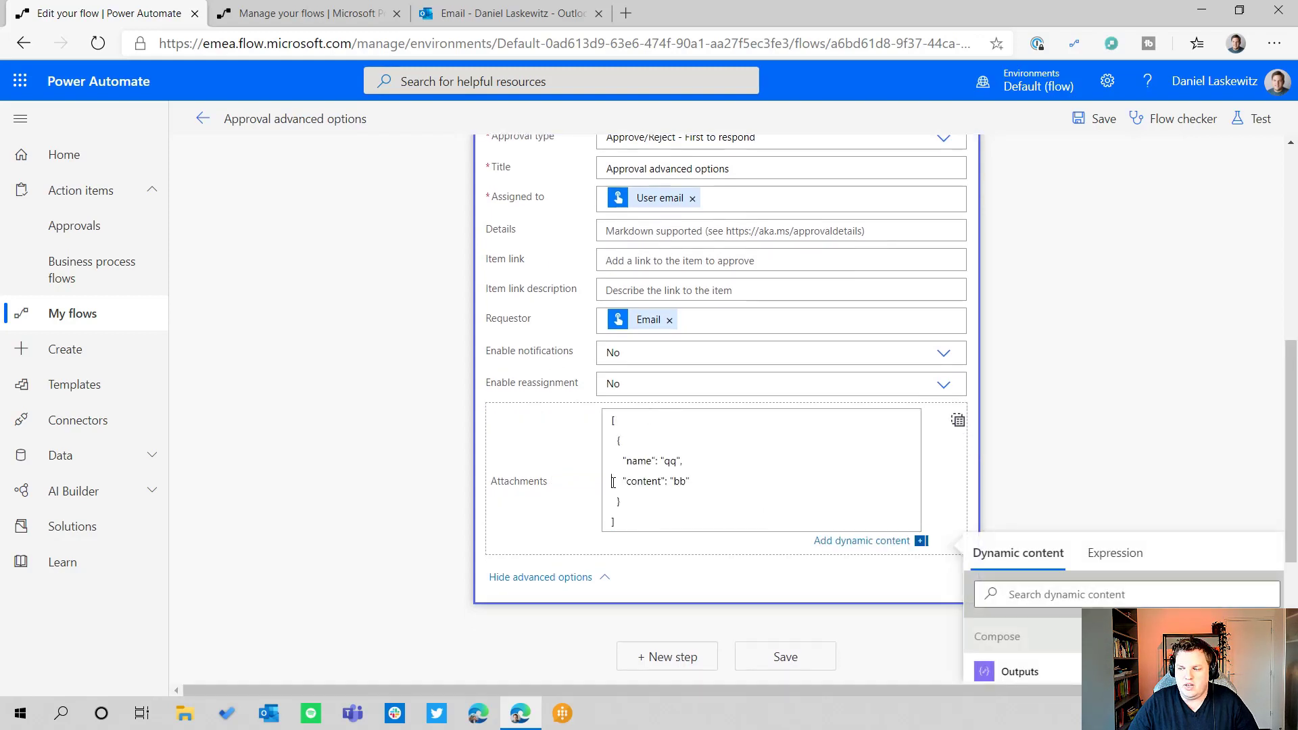
pyautogui.moveTo(630, 501); pyautogui.dragTo(599, 440)
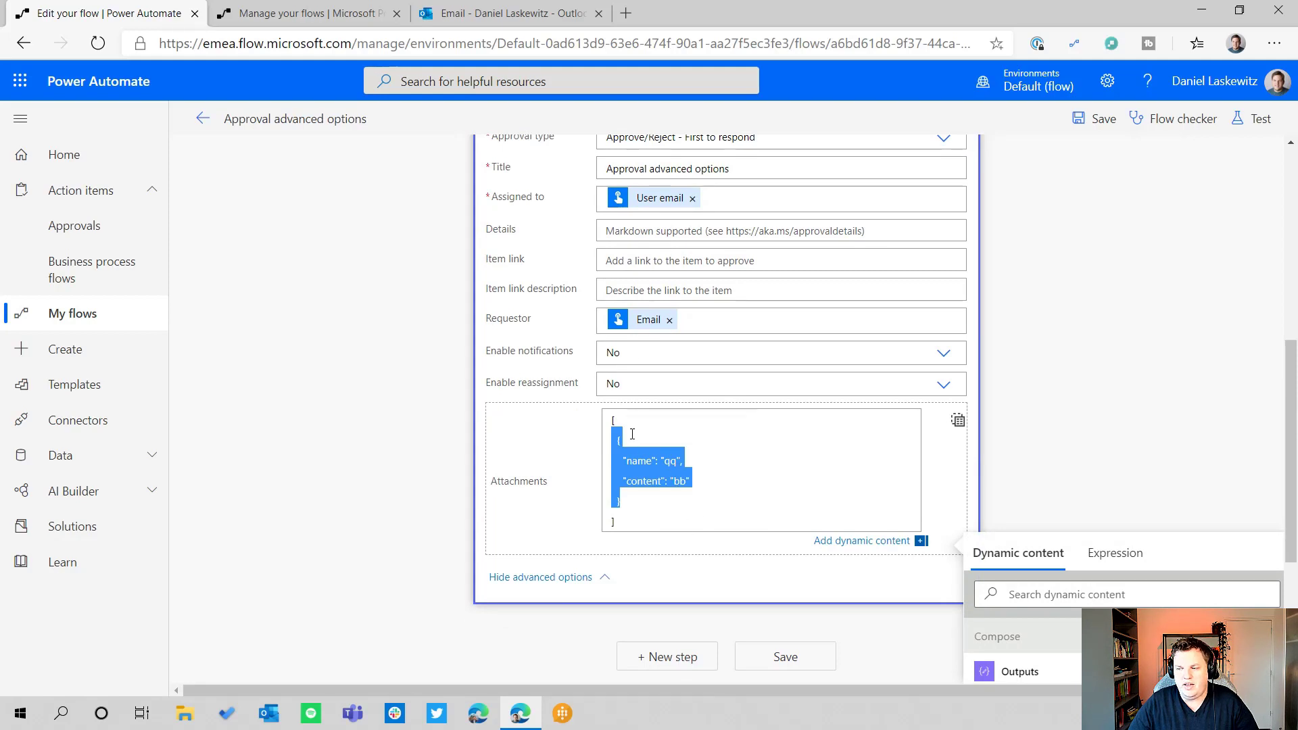
pyautogui.click(633, 500)
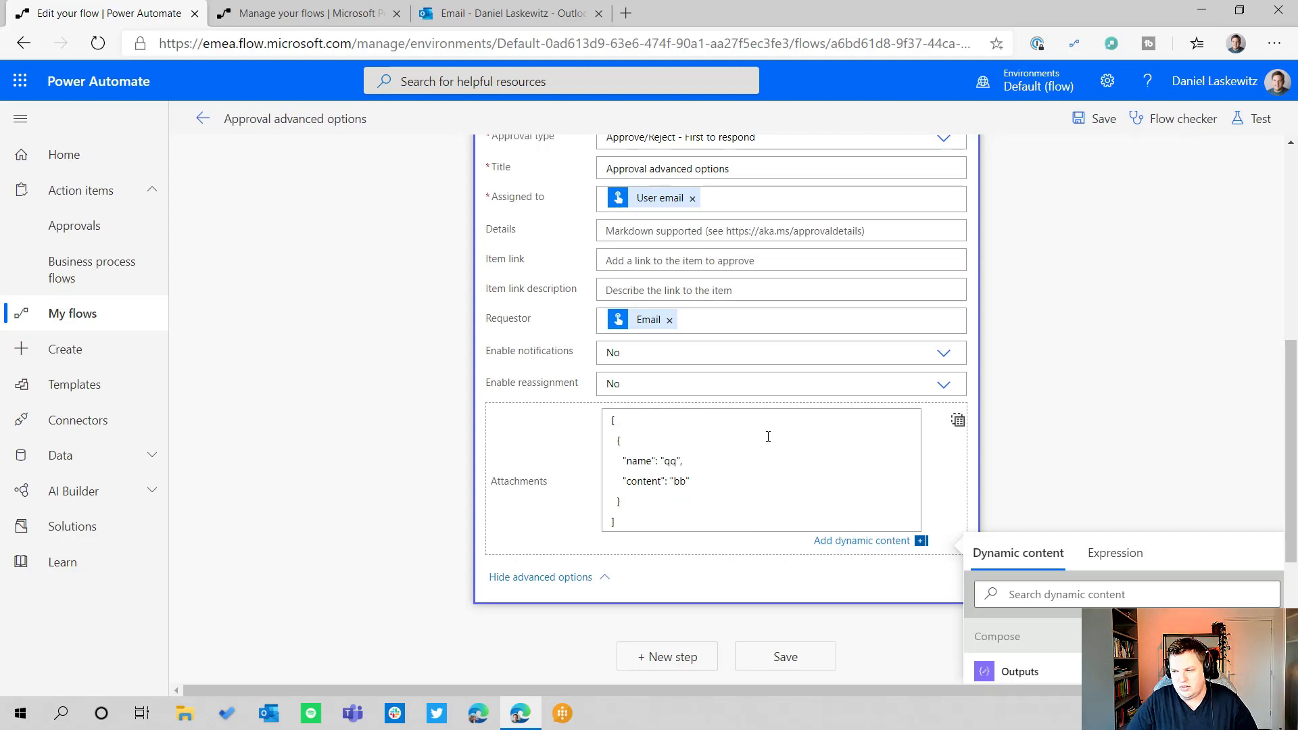
pyautogui.hotkey('shift', 'Up')
pyautogui.hotkey('shift', 'Up')
pyautogui.hotkey('shift', 'Up')
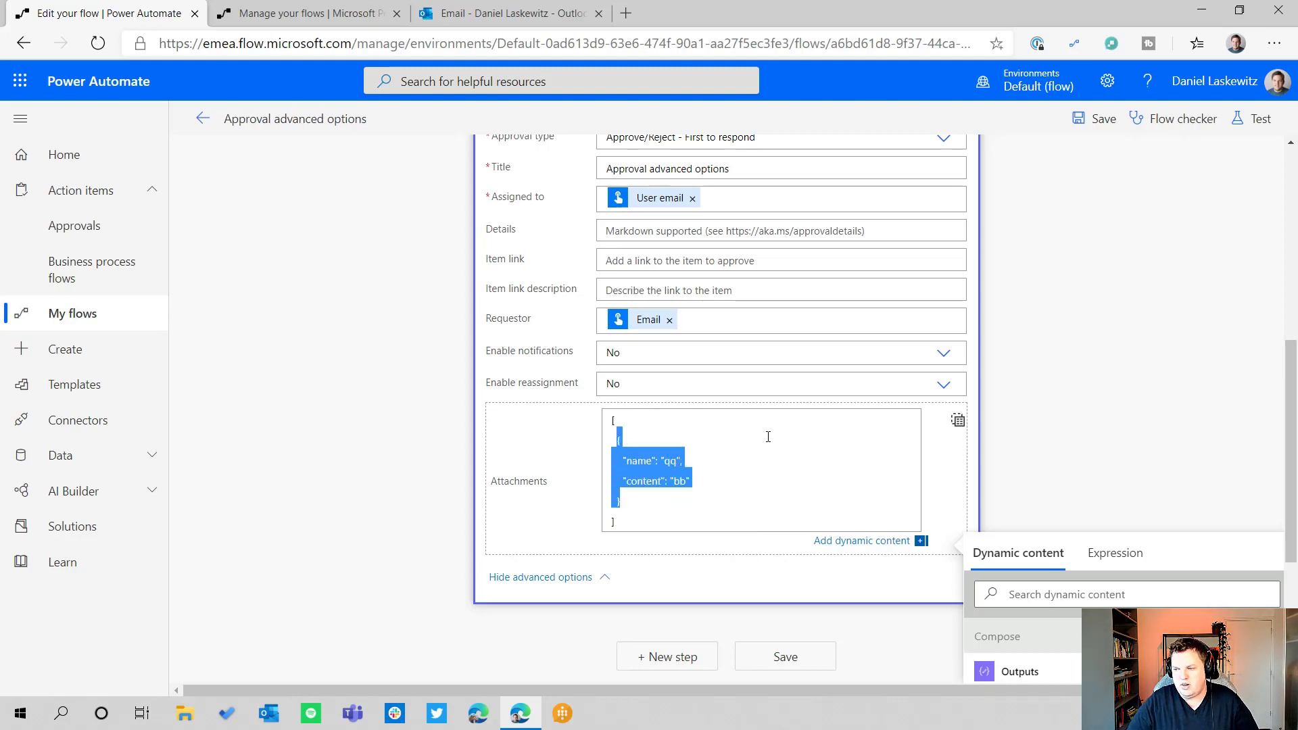
pyautogui.press('Down')
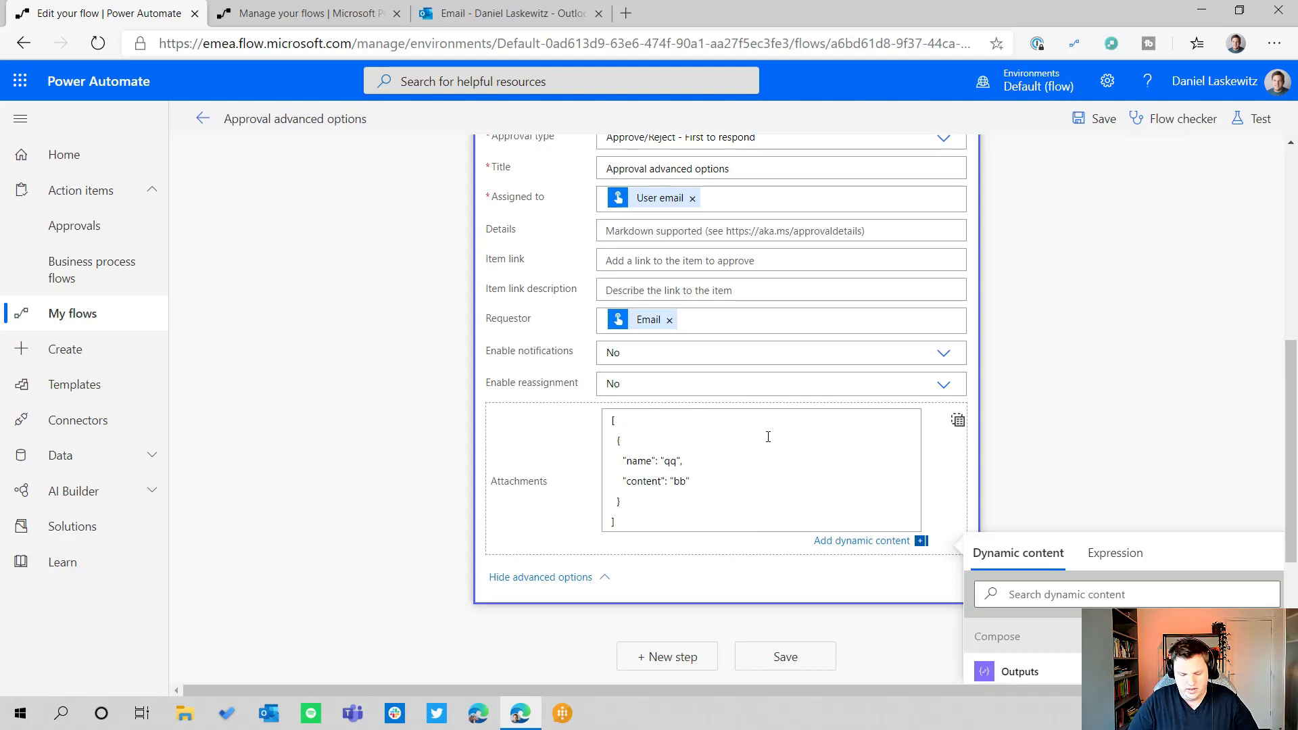
pyautogui.write(',  {   "name": "qq",   "content": "bb" }')
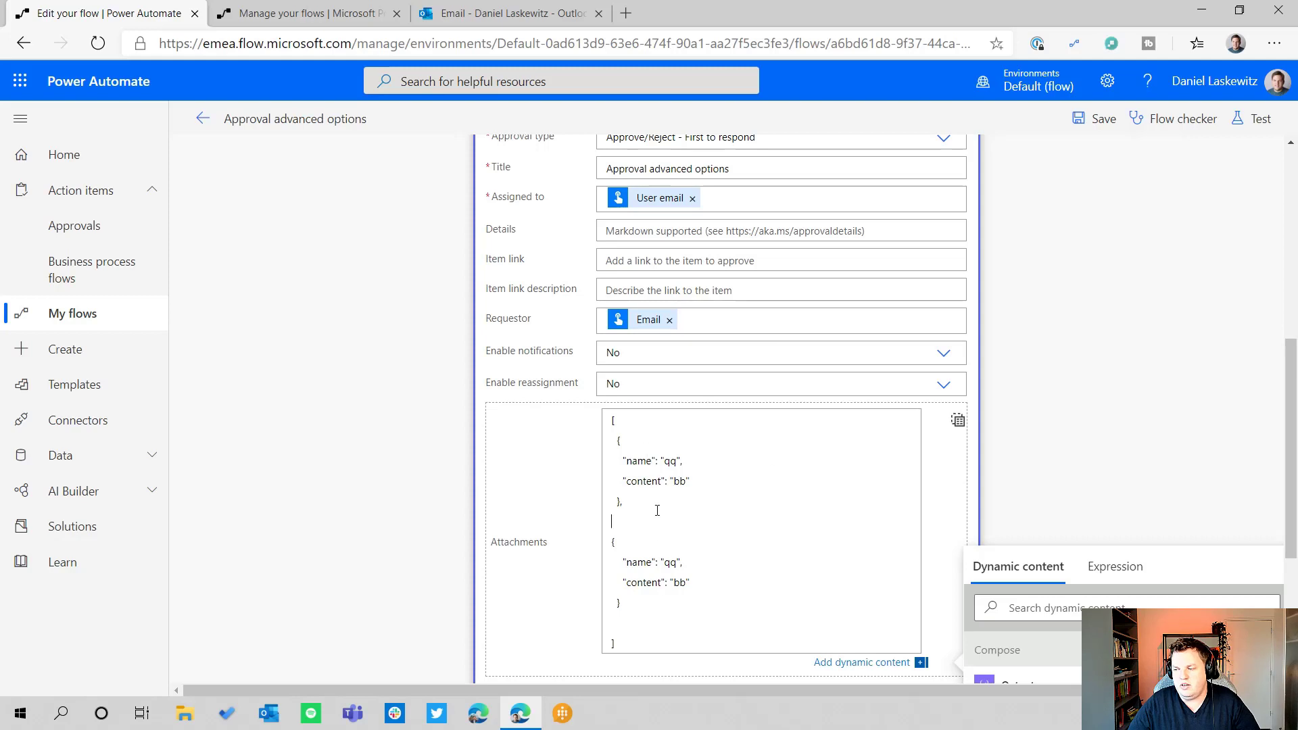
pyautogui.press('BackSpace')
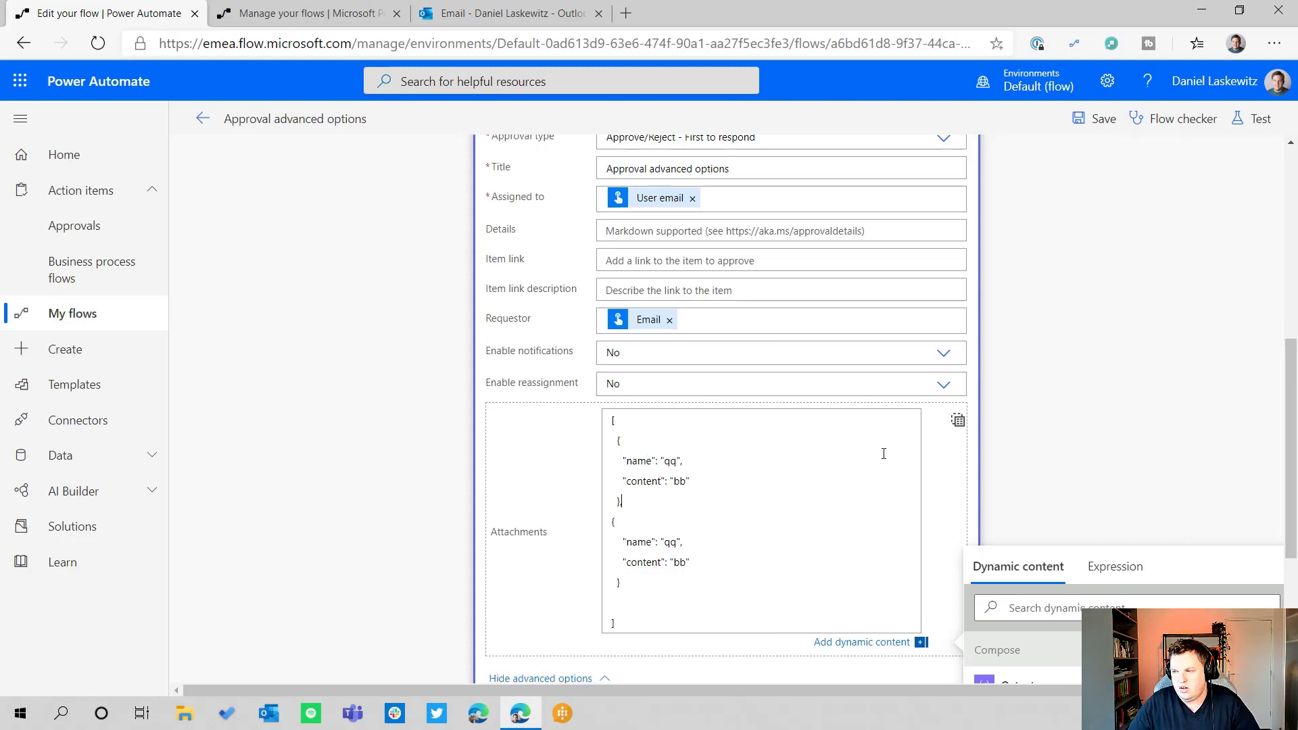
# Delete the second attachment object and its separating comma, and switch the attachments back to individual item fields.
pyautogui.moveTo(617, 588); pyautogui.dragTo(572, 532)
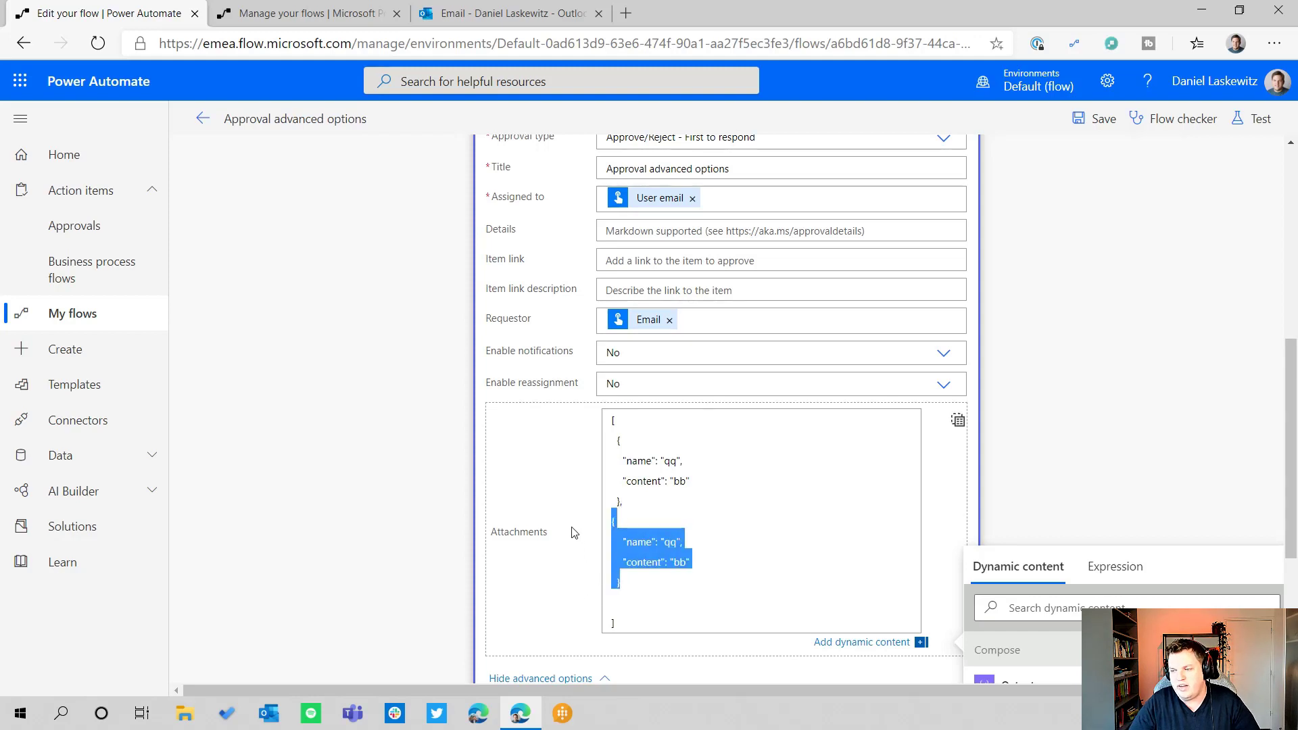
pyautogui.press('BackSpace')
pyautogui.press('BackSpace')
pyautogui.press('BackSpace')
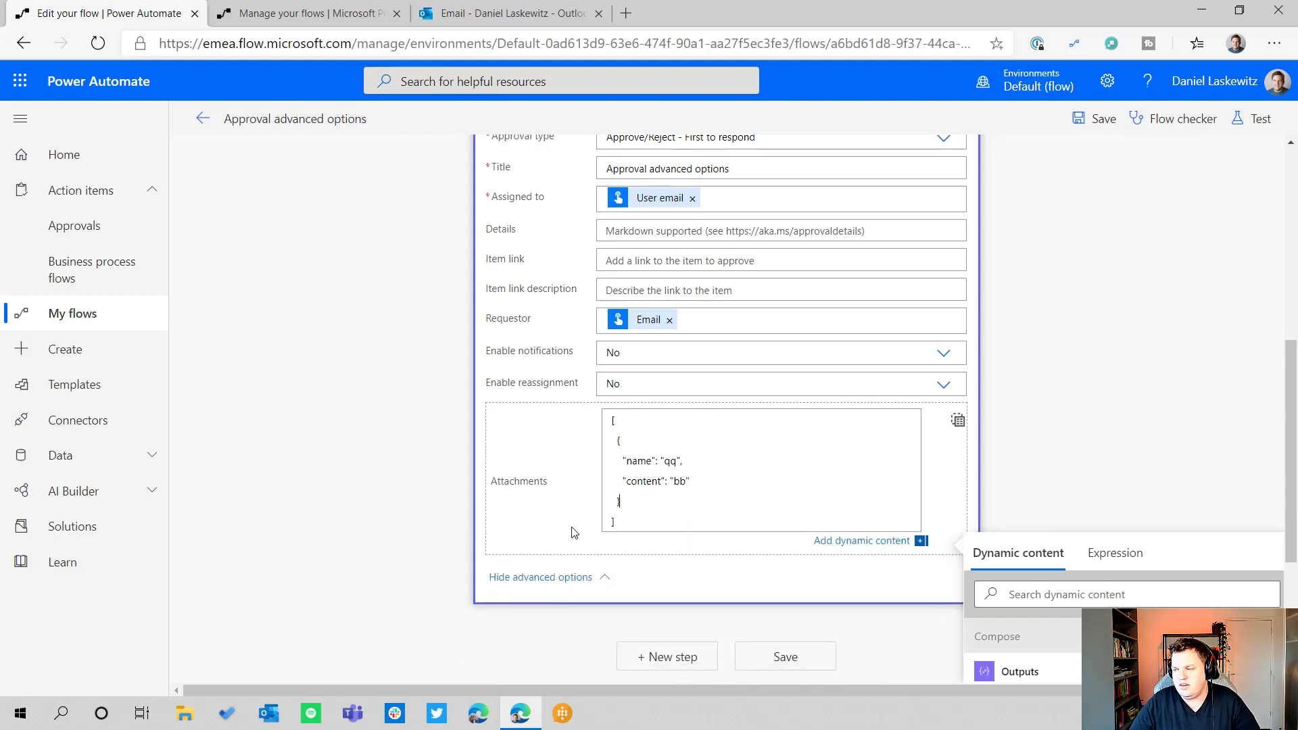
pyautogui.click(957, 420)
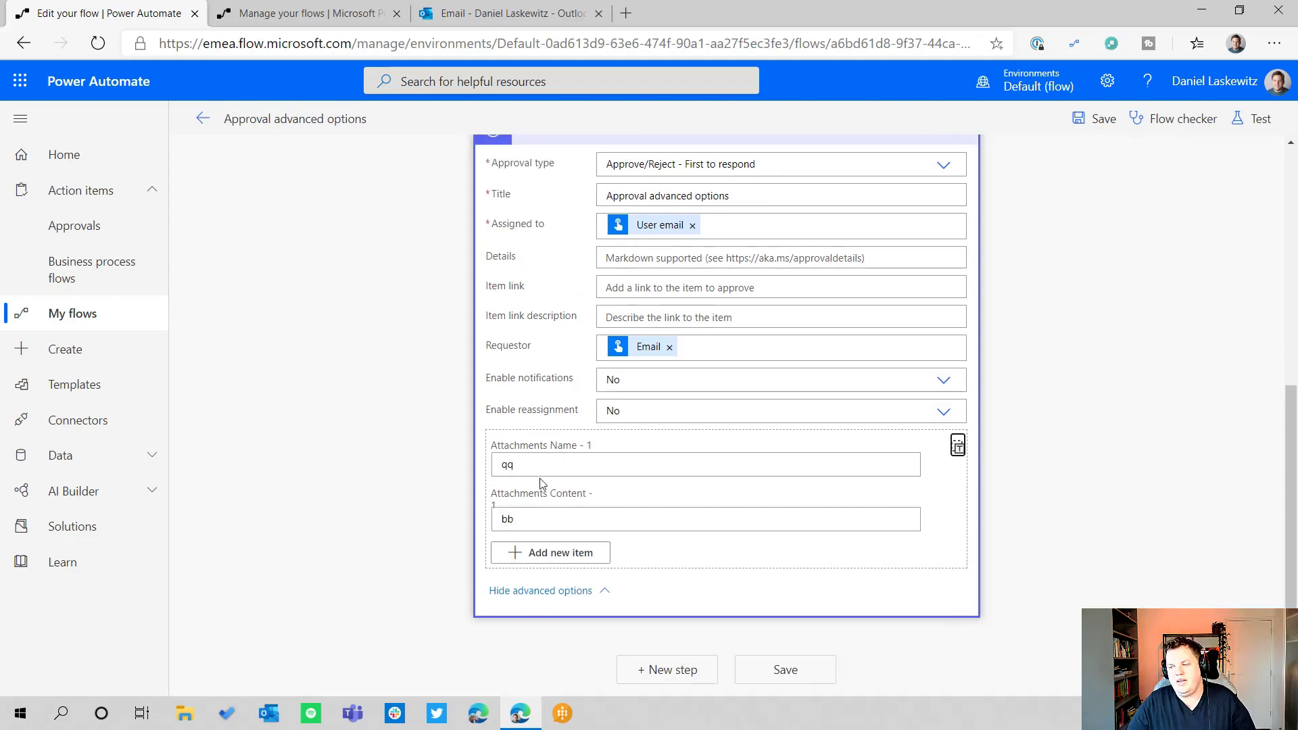
# Replace the first attachment's name in the approval action with the Compose step's Outputs dynamic value.
pyautogui.click(542, 465)
pyautogui.press('BackSpace')
pyautogui.press('BackSpace')
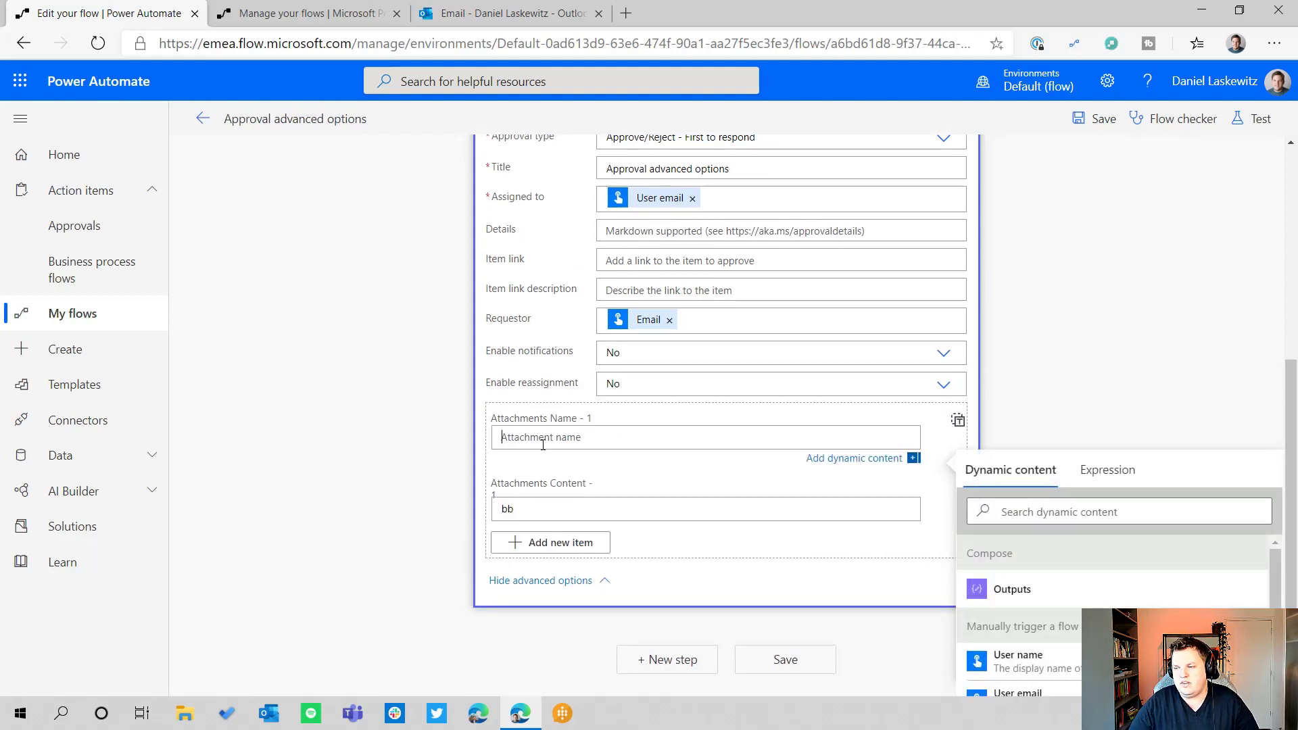
pyautogui.scroll(-1, 1196, 343)
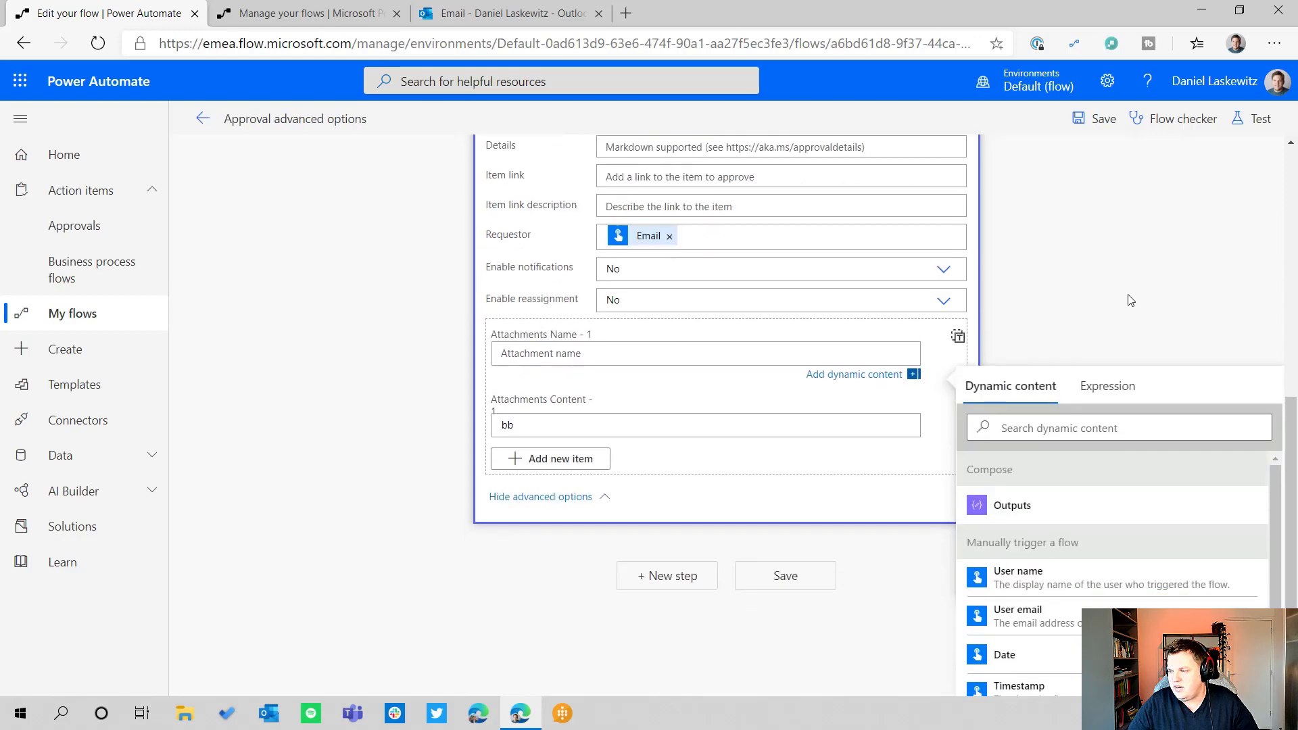
pyautogui.click(1042, 511)
# Replace the first attachment's content with the File dynamic value from the manual trigger.
pyautogui.scroll(5, 664, 275)
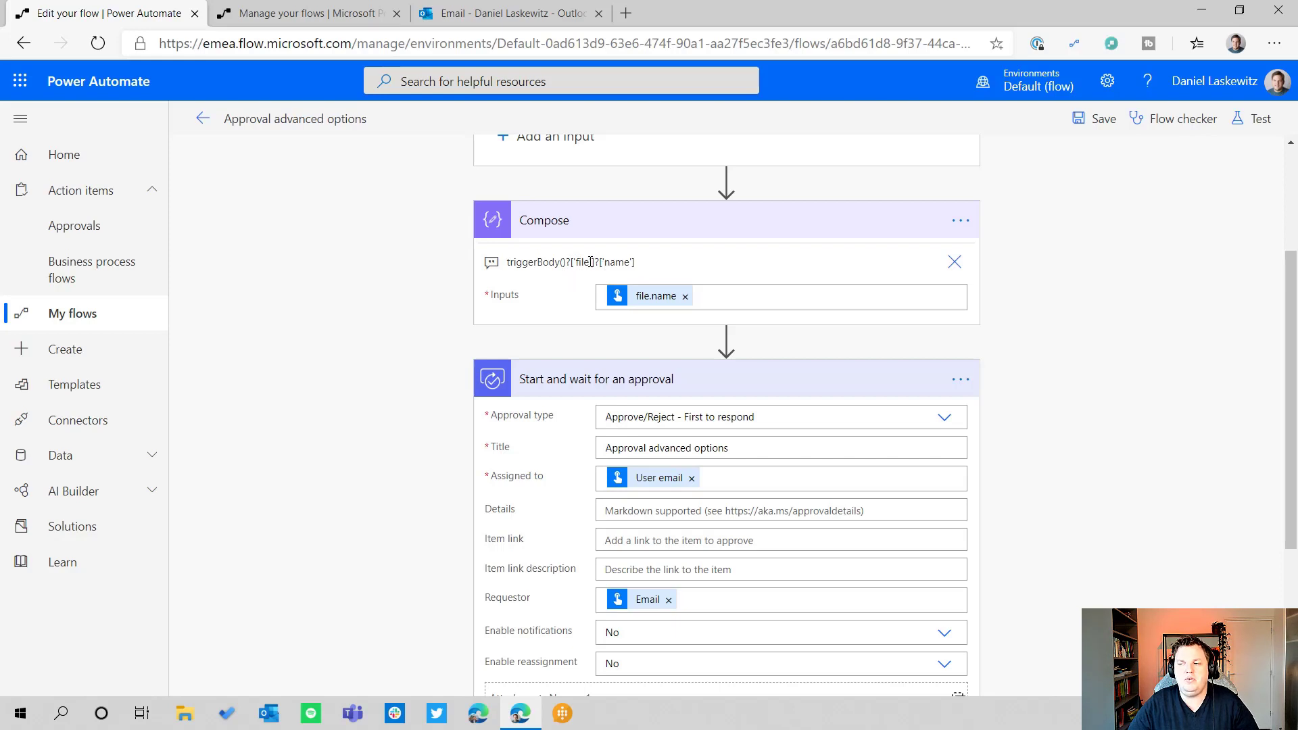
pyautogui.scroll(3, 590, 262)
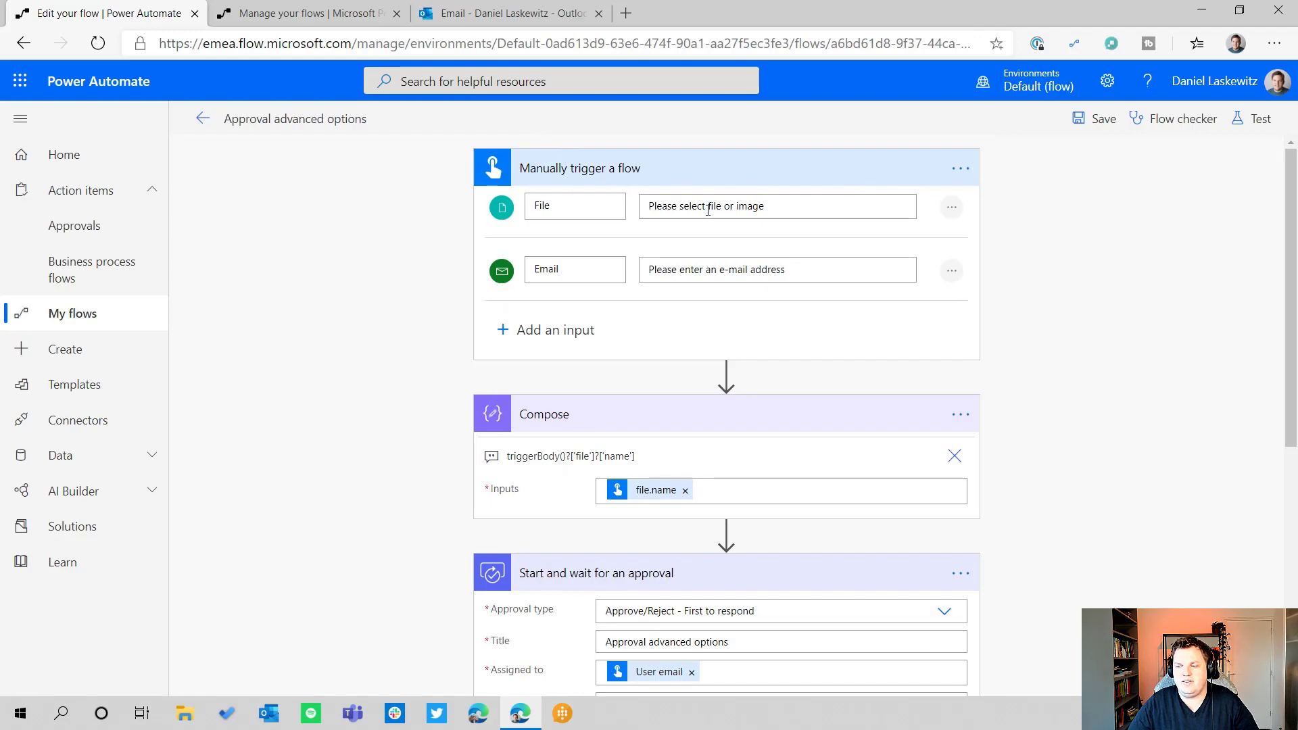
pyautogui.scroll(-2, 707, 212)
pyautogui.scroll(2, 706, 223)
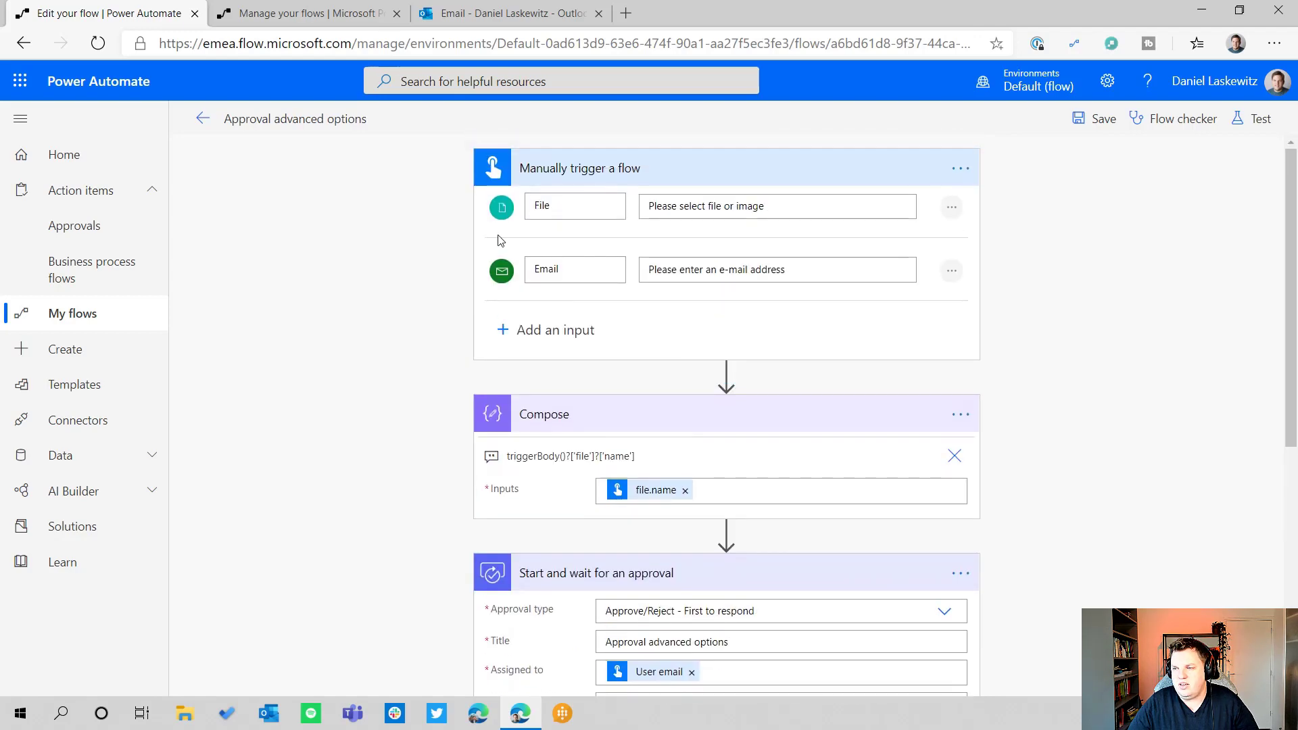
pyautogui.scroll(-6, 1011, 284)
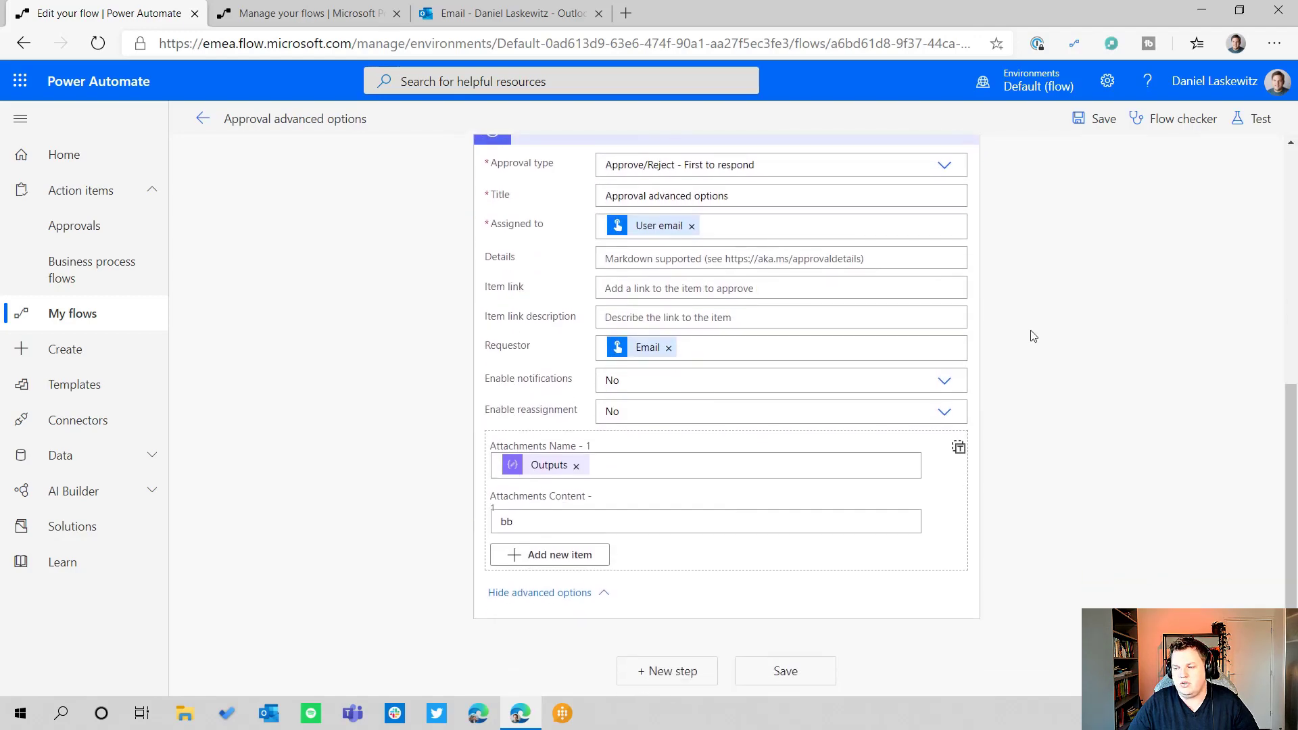
pyautogui.click(559, 519)
pyautogui.press('BackSpace')
pyautogui.press('BackSpace')
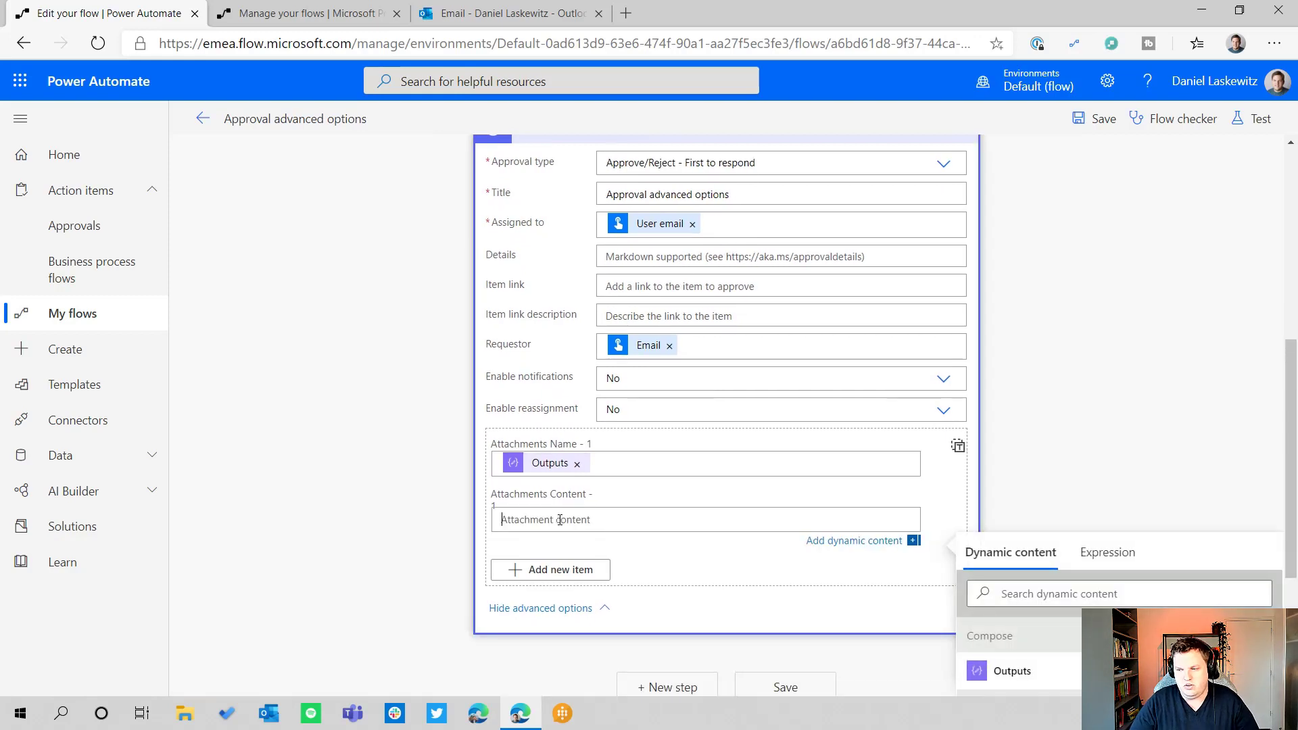
pyautogui.scroll(-3, 1200, 322)
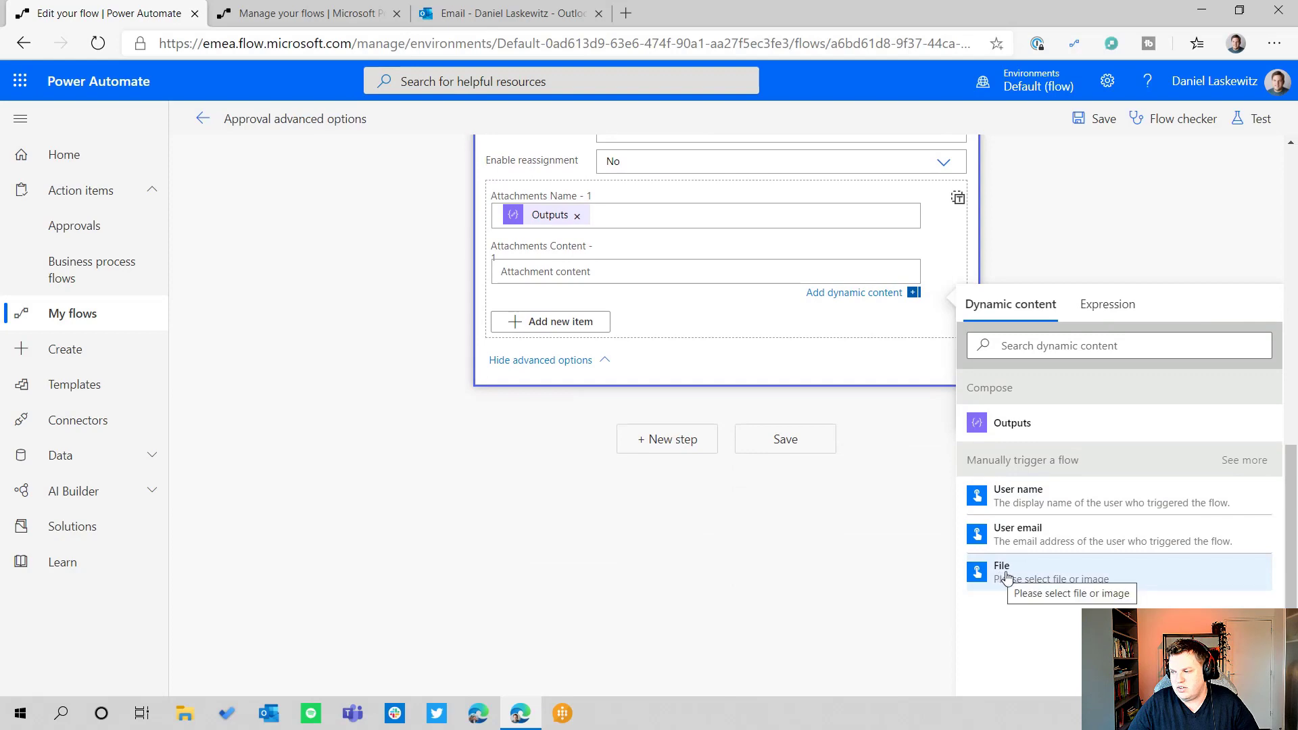
pyautogui.click(1030, 578)
pyautogui.click(1108, 260)
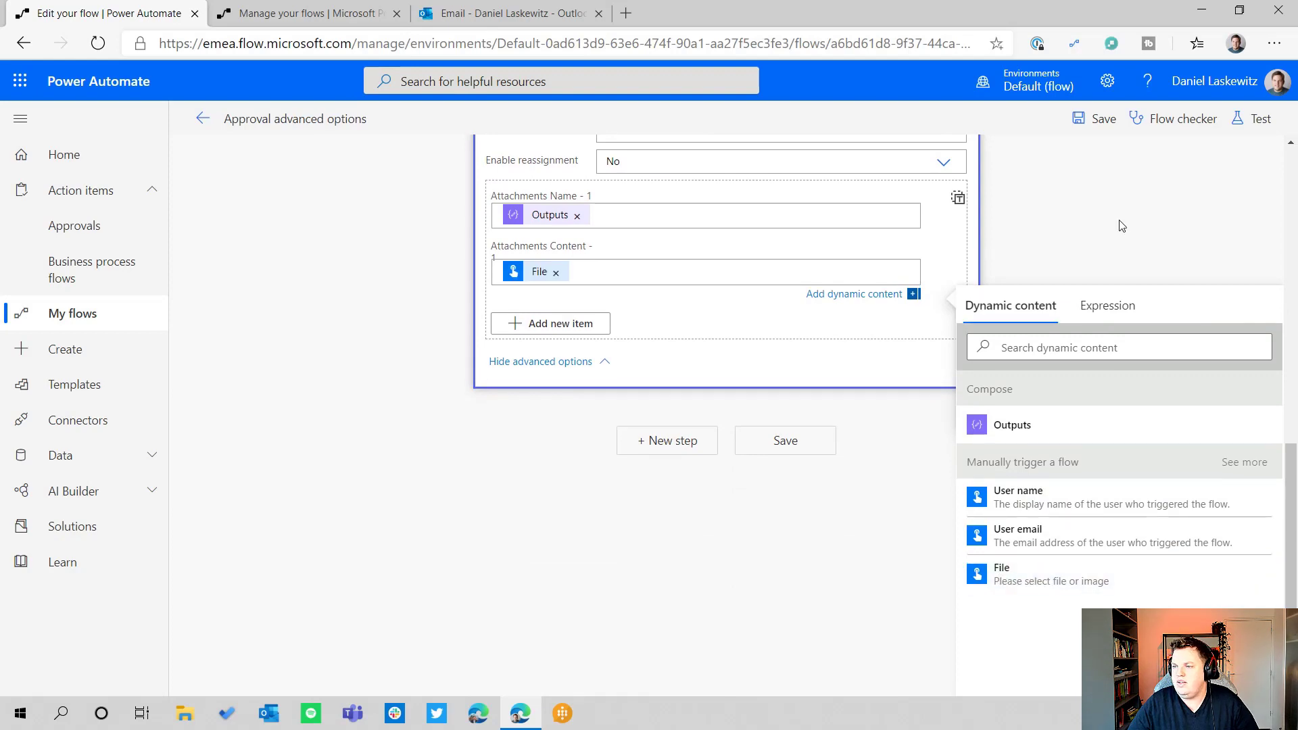
# Start a manual test of the flow and import "01 - Run Calculator.waj" from the Desktop as the File input.
pyautogui.scroll(5, 460, 514)
pyautogui.scroll(-5, 477, 492)
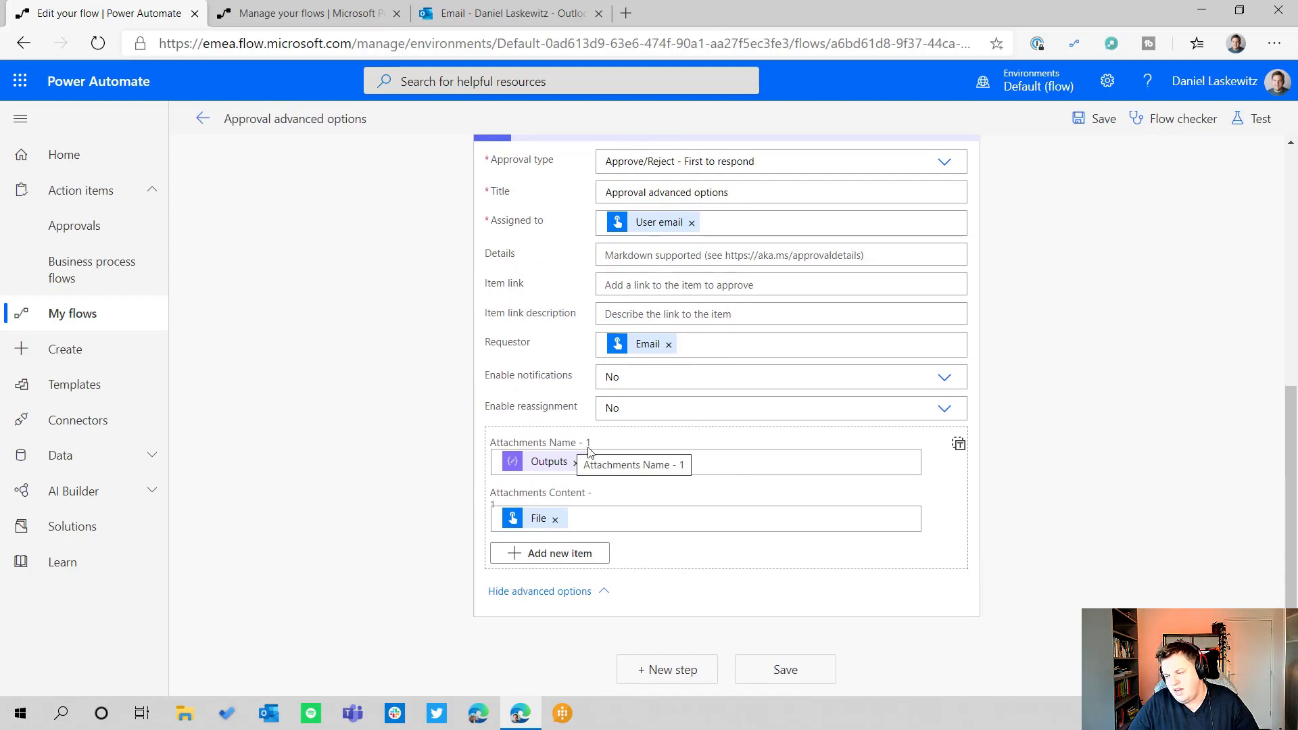
pyautogui.scroll(3, 587, 454)
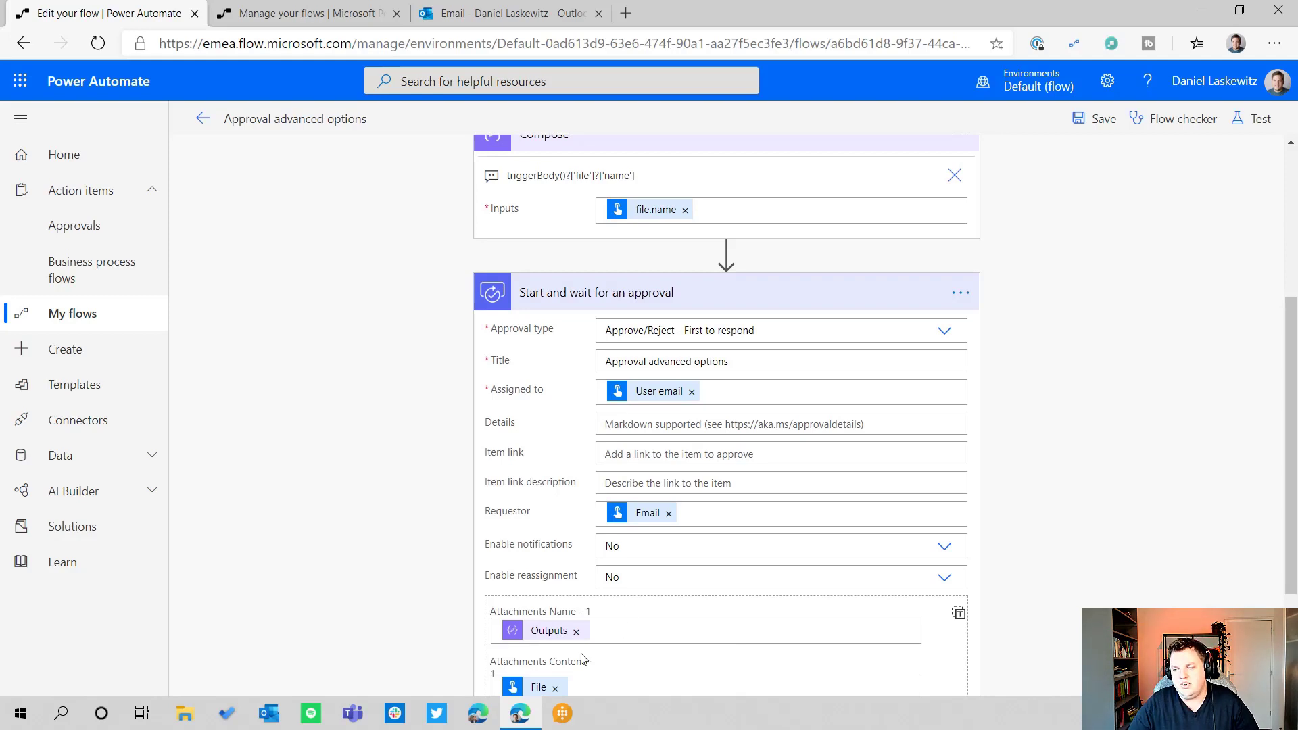
pyautogui.scroll(5, 507, 369)
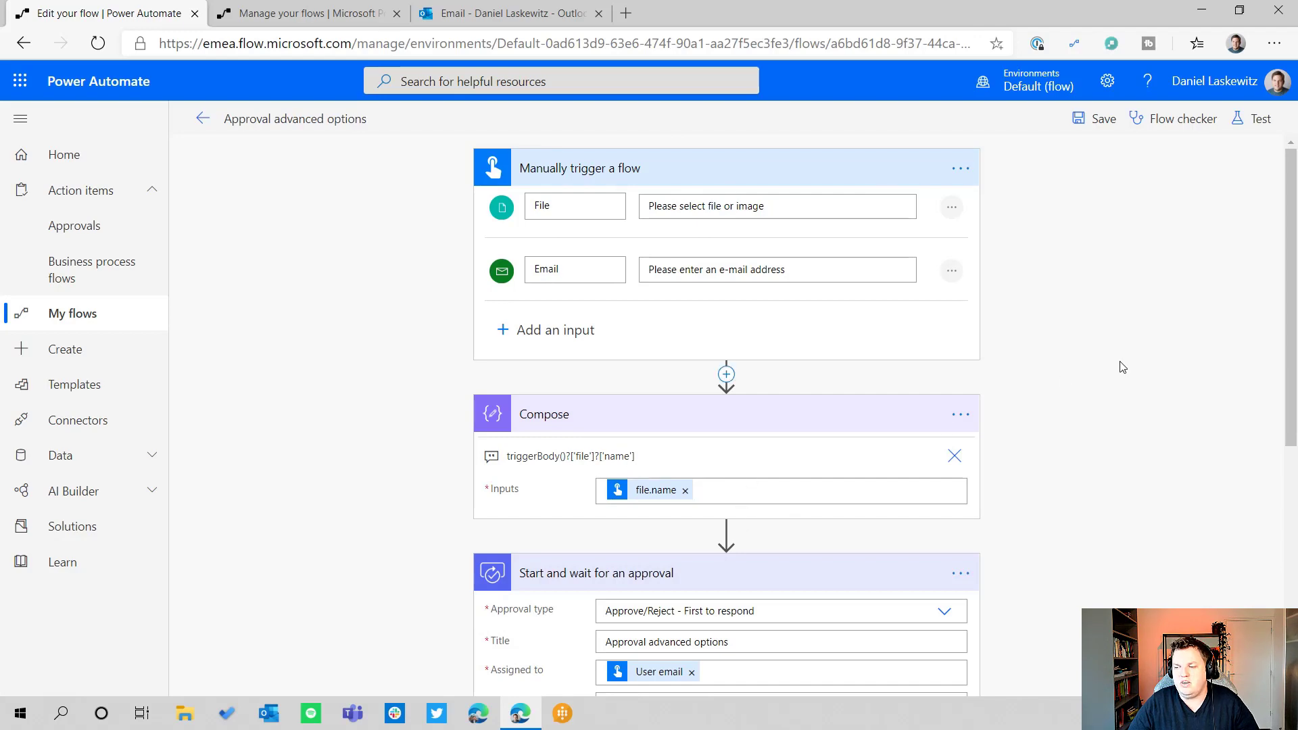
pyautogui.scroll(-7, 818, 449)
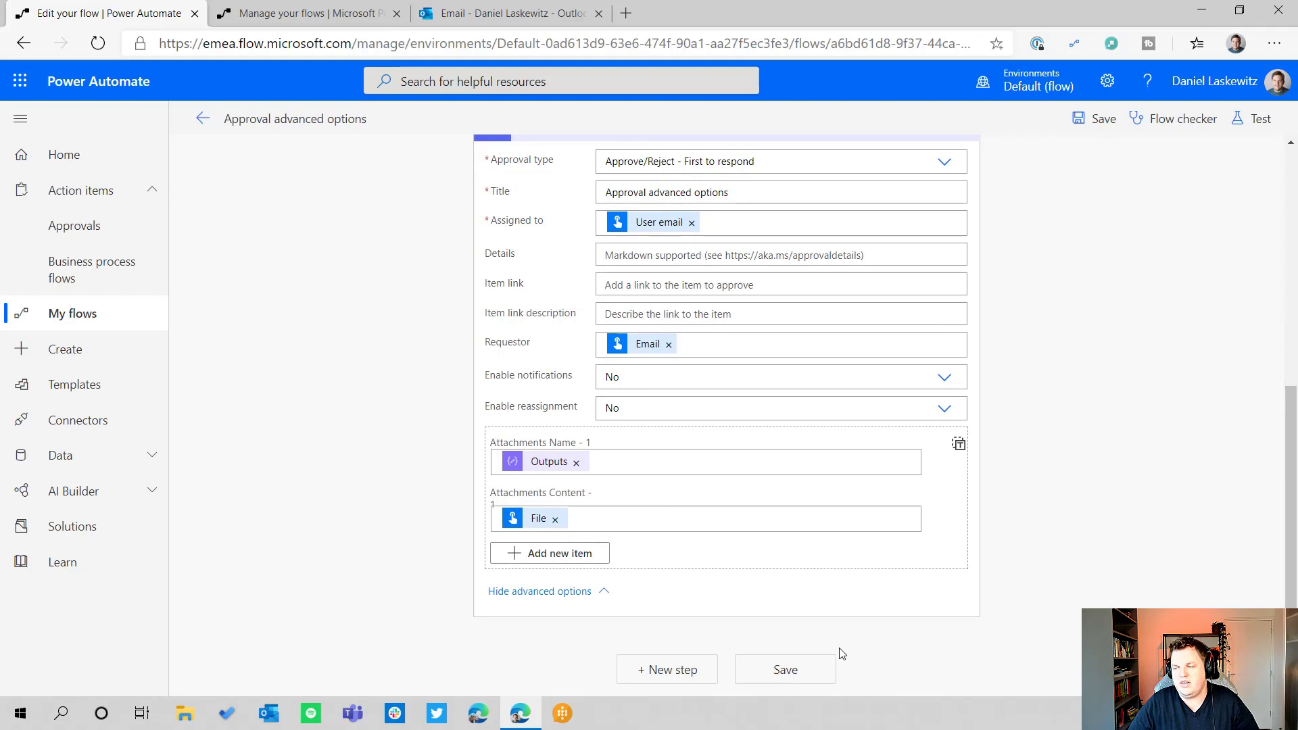
pyautogui.click(1251, 121)
pyautogui.click(1081, 232)
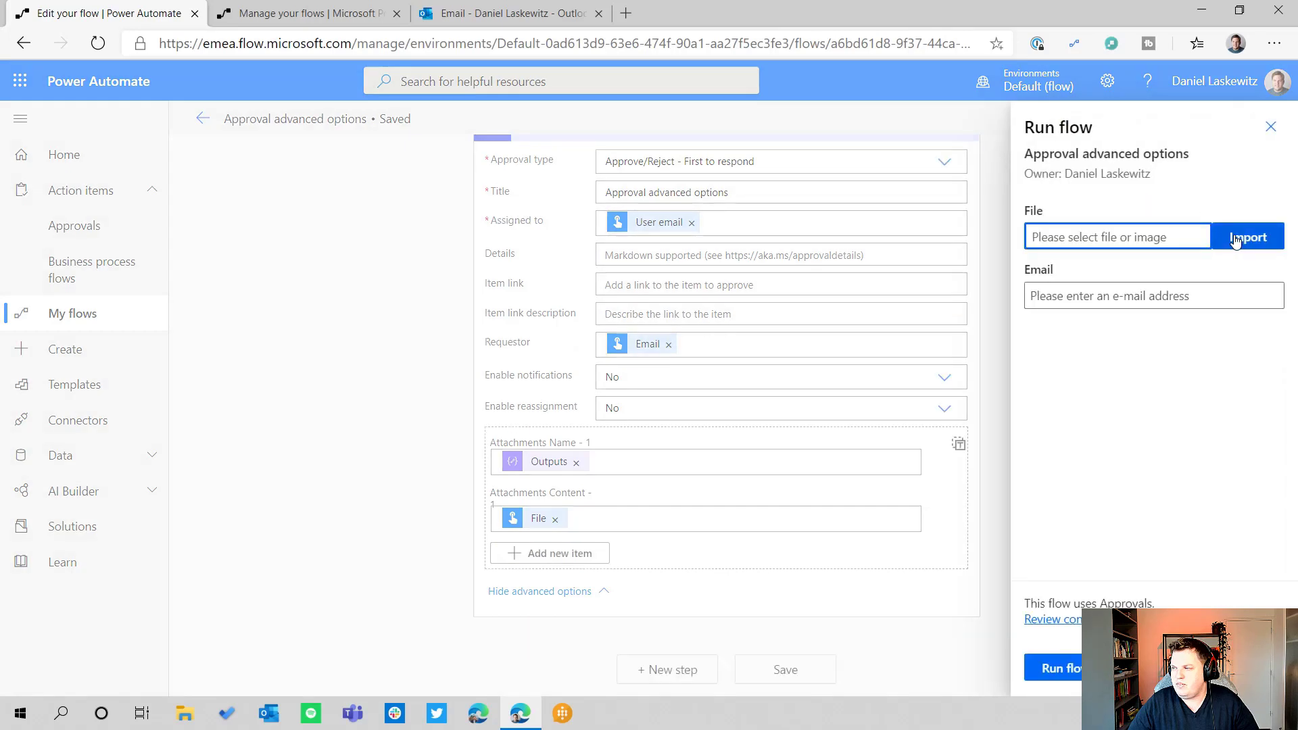
pyautogui.click(1235, 238)
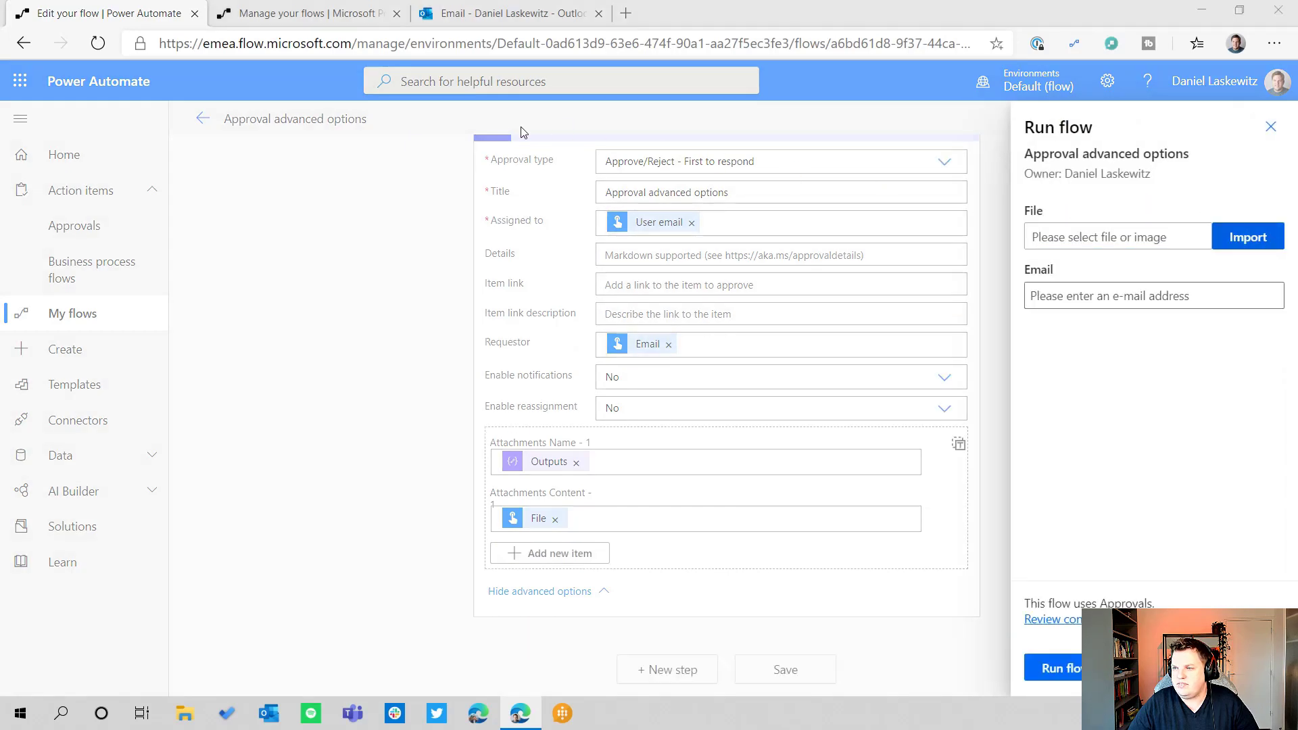
pyautogui.click(245, 125)
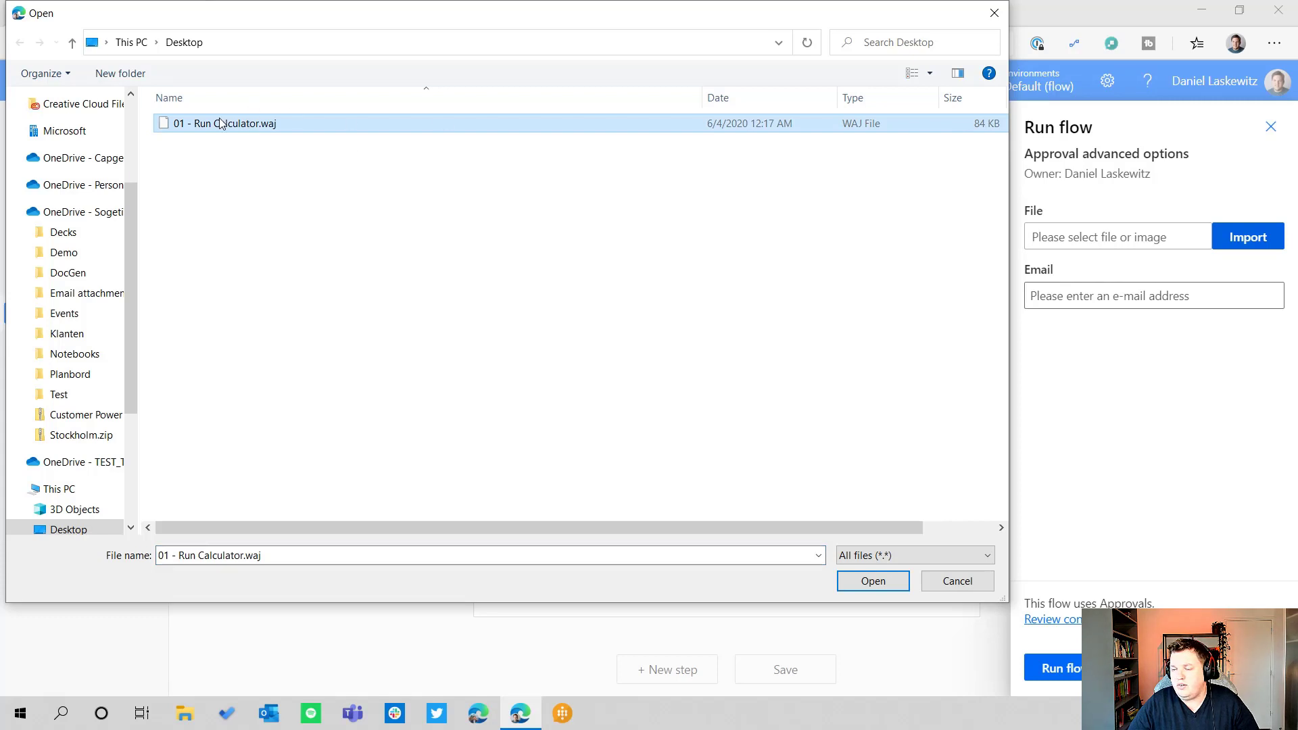
pyautogui.doubleClick(255, 127)
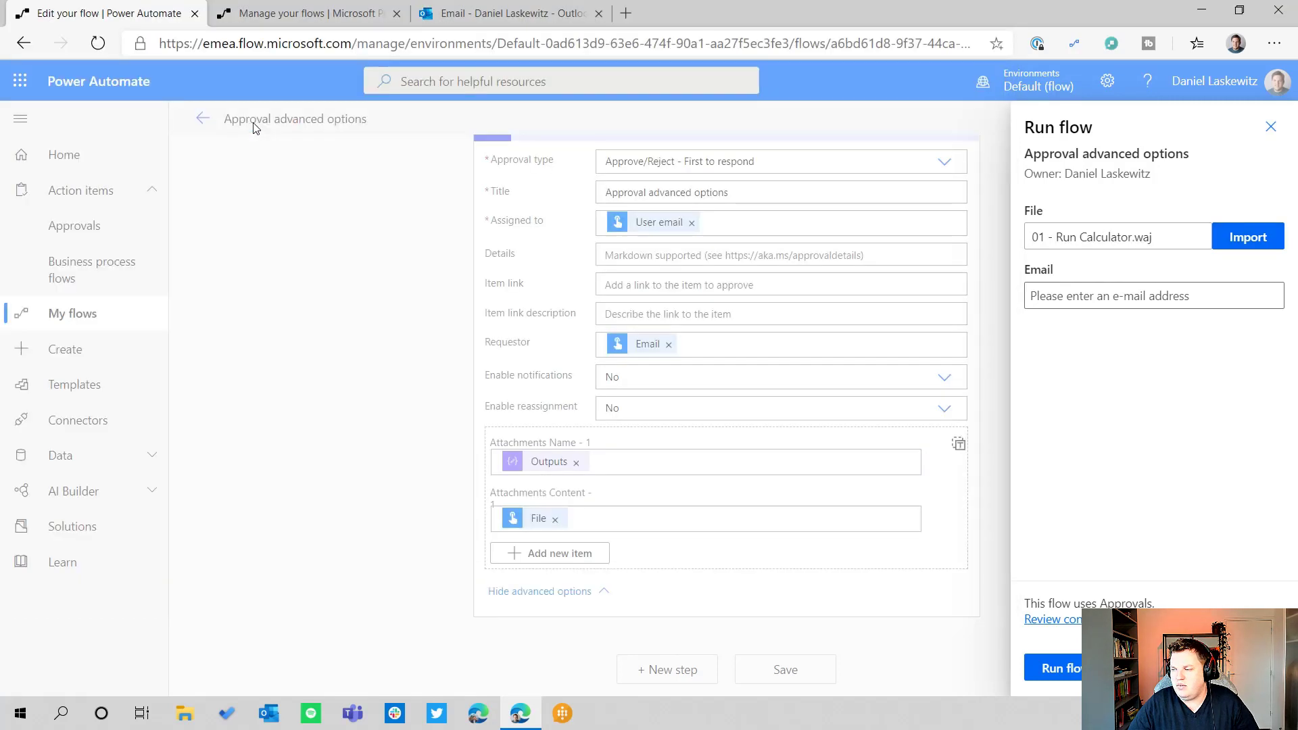
# Set the Email input to the suggested Manager account, run the flow and close the run confirmation.
pyautogui.click(1109, 301)
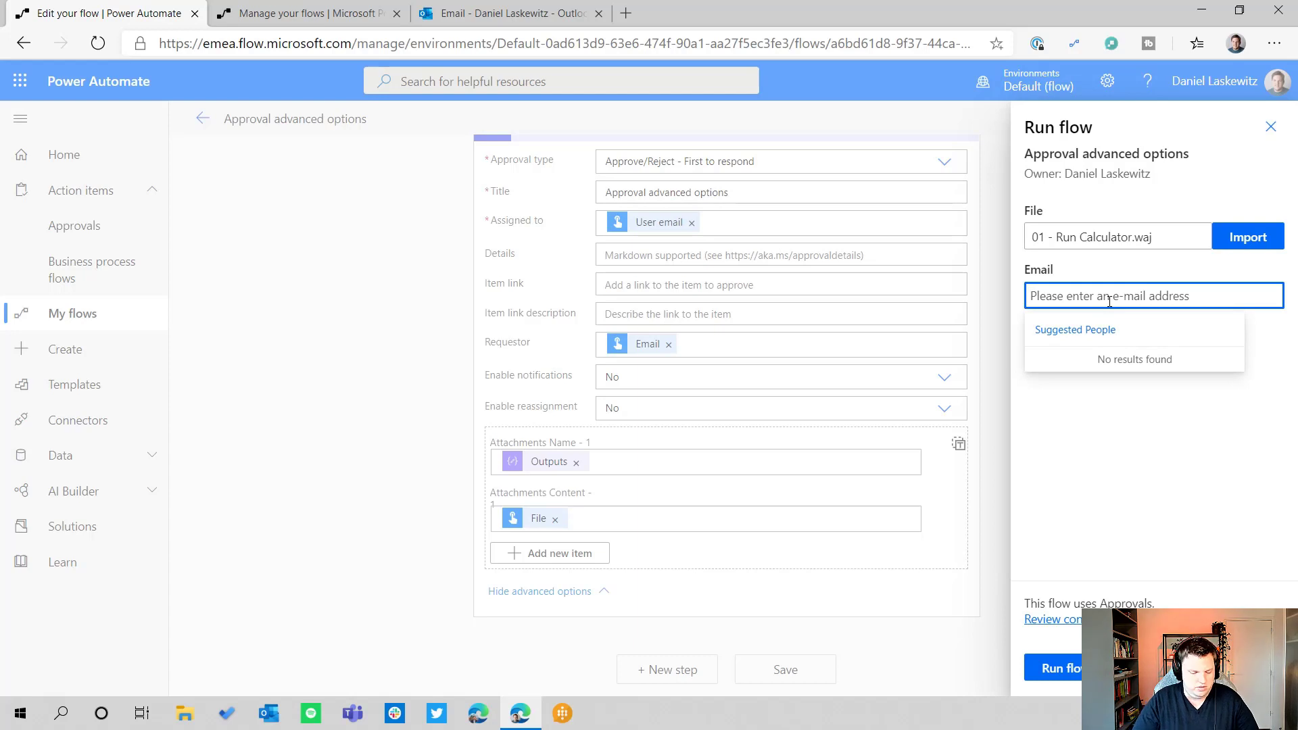
pyautogui.write('mana')
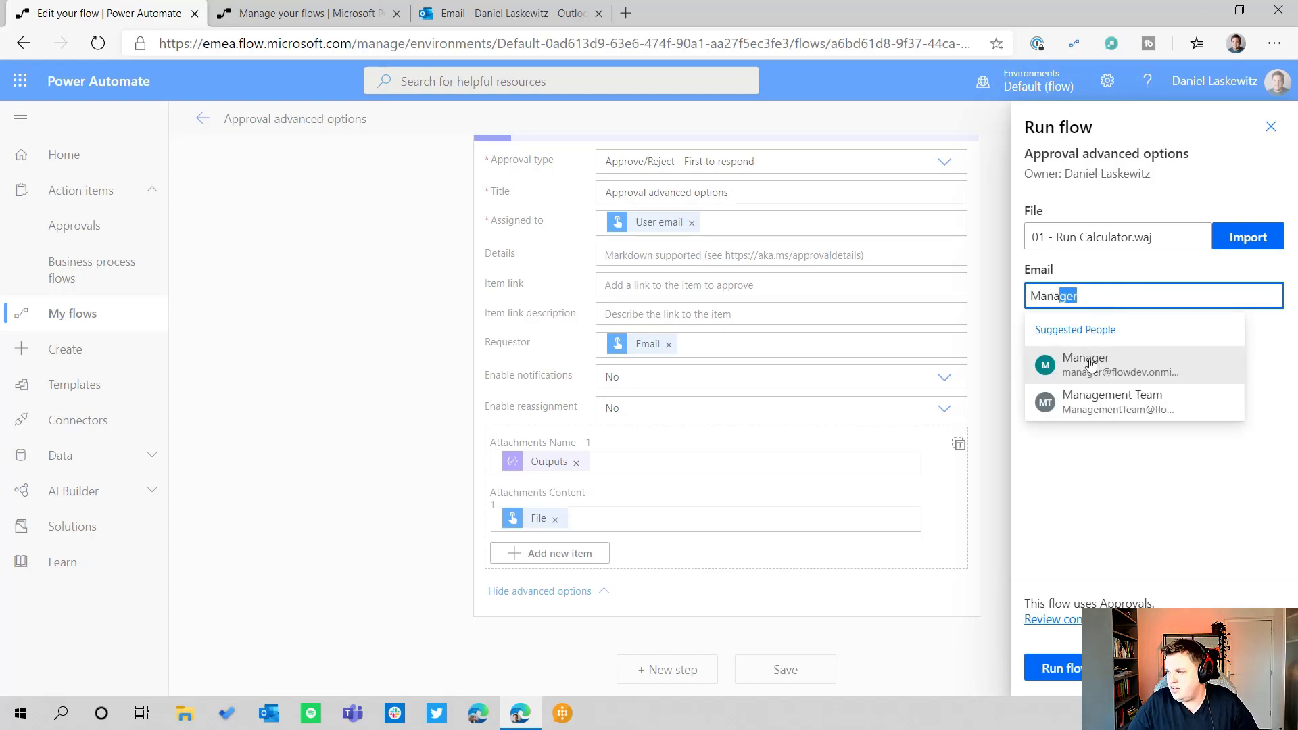
pyautogui.click(1093, 360)
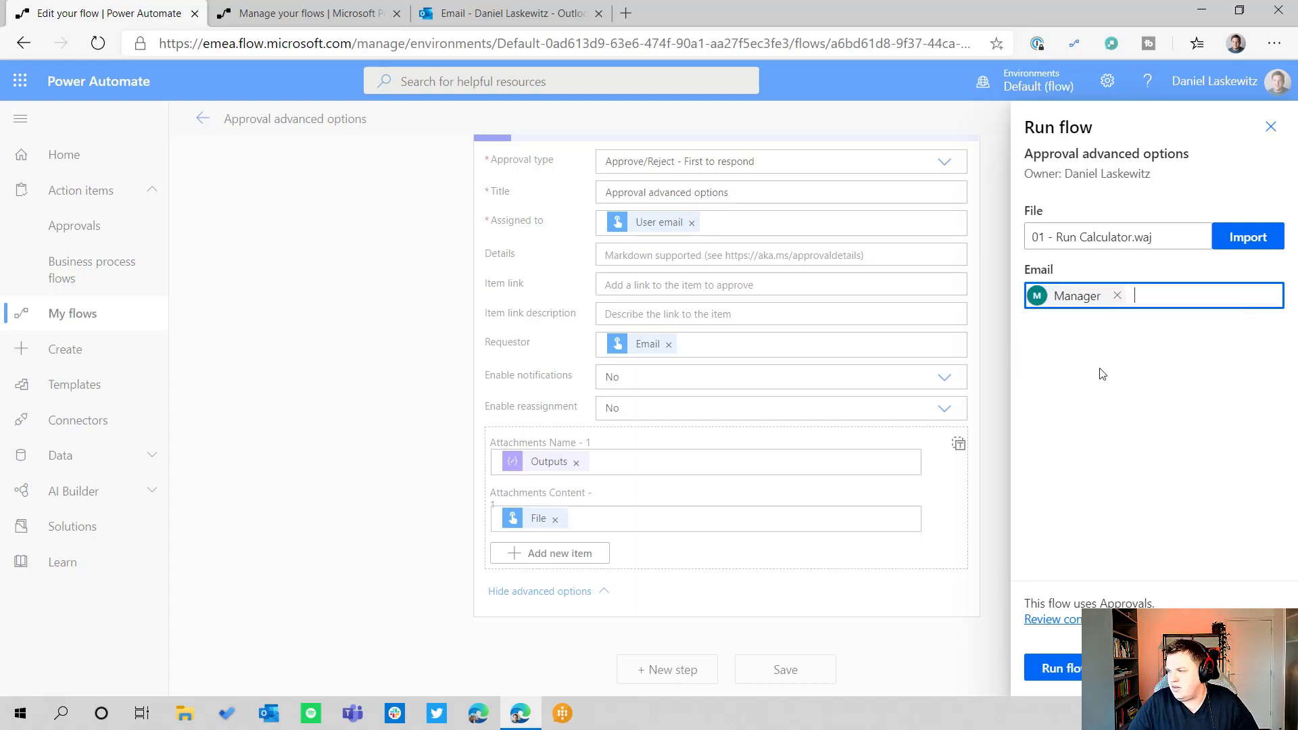
pyautogui.click(1058, 669)
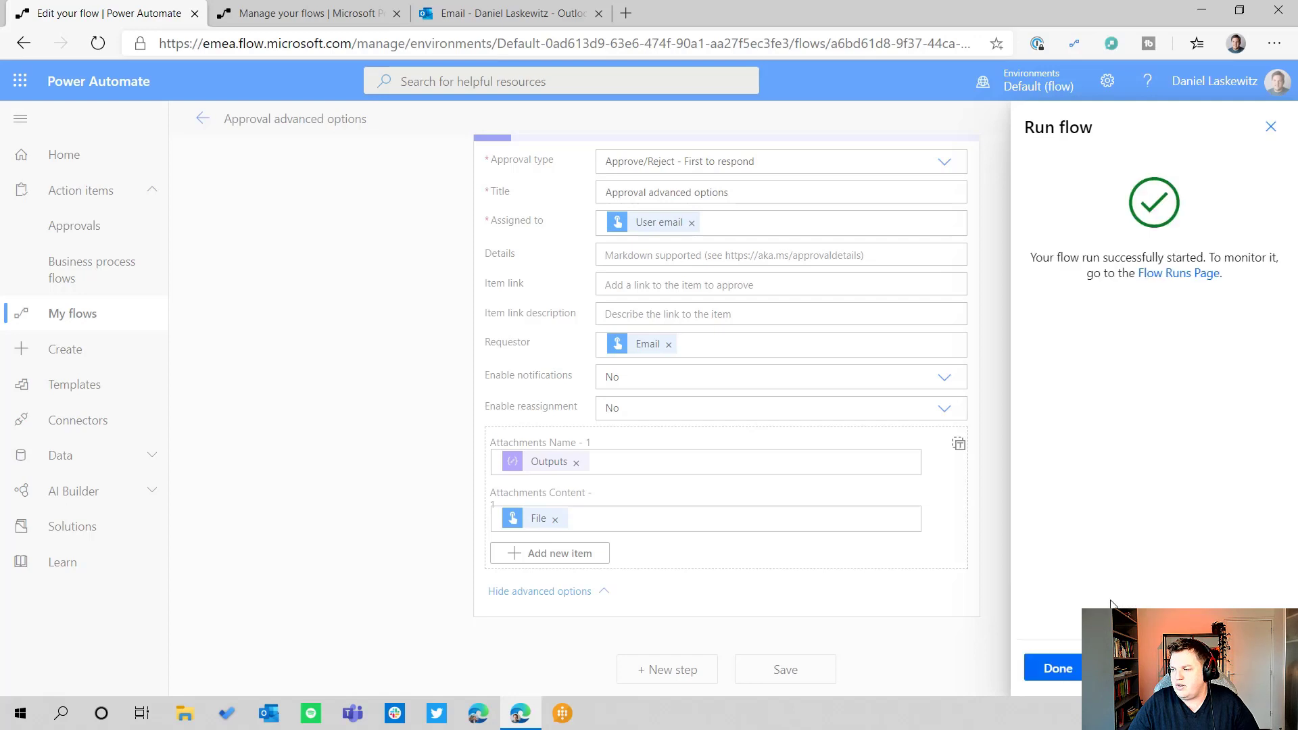
pyautogui.click(1052, 662)
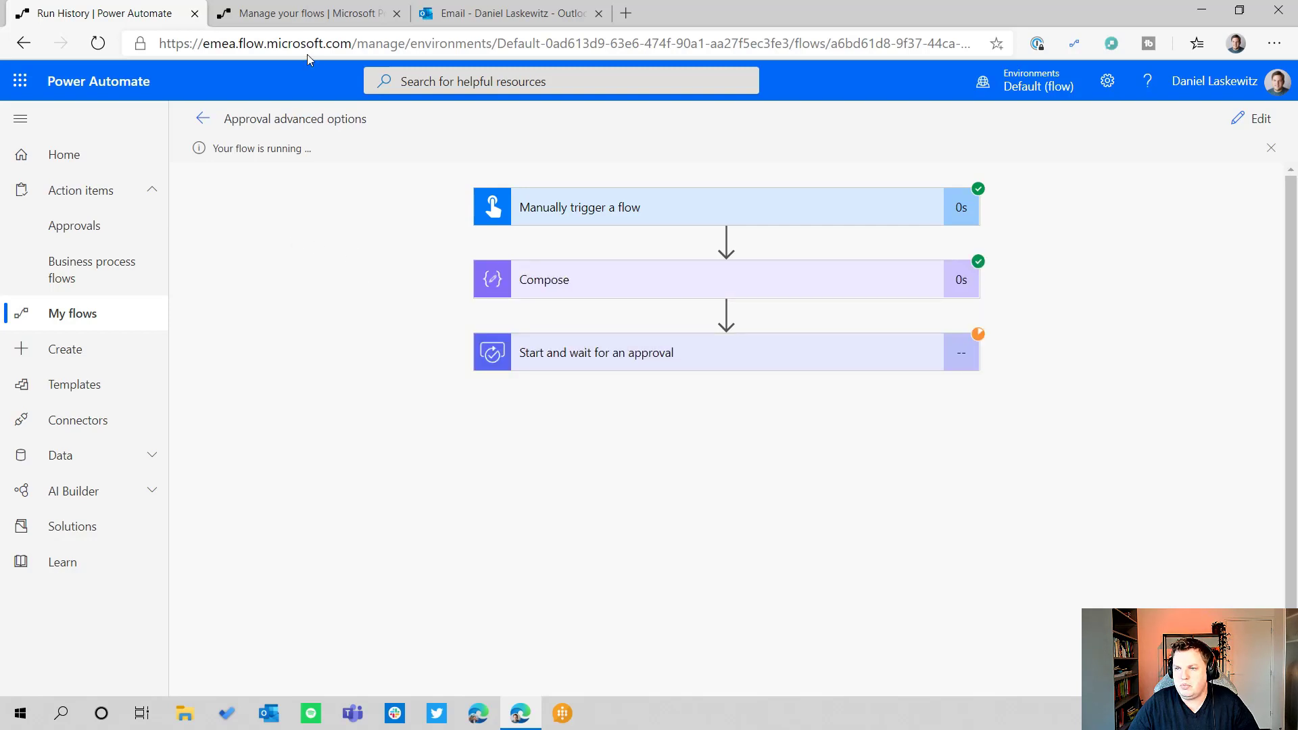
# Close the previous approval response, refresh the received approvals and open the "Approval advanced options" request to inspect its requester and attachments.
pyautogui.click(292, 13)
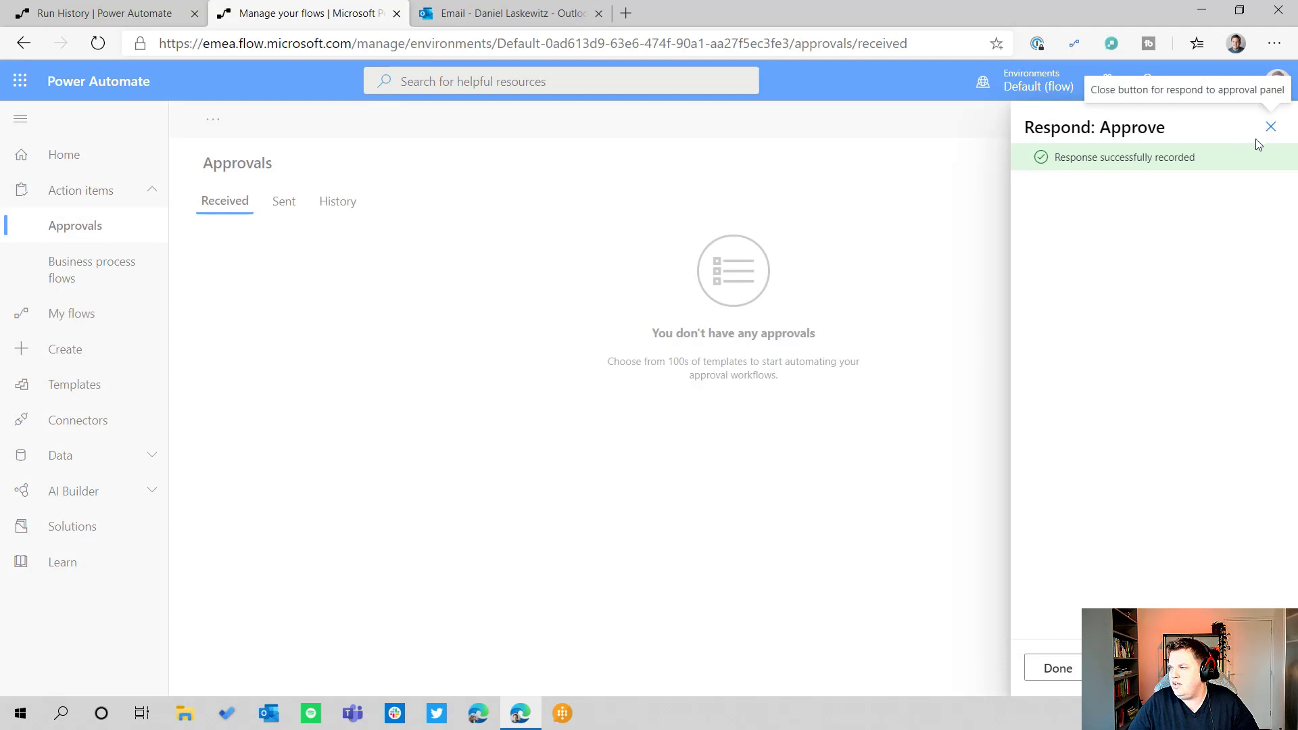
pyautogui.click(1269, 127)
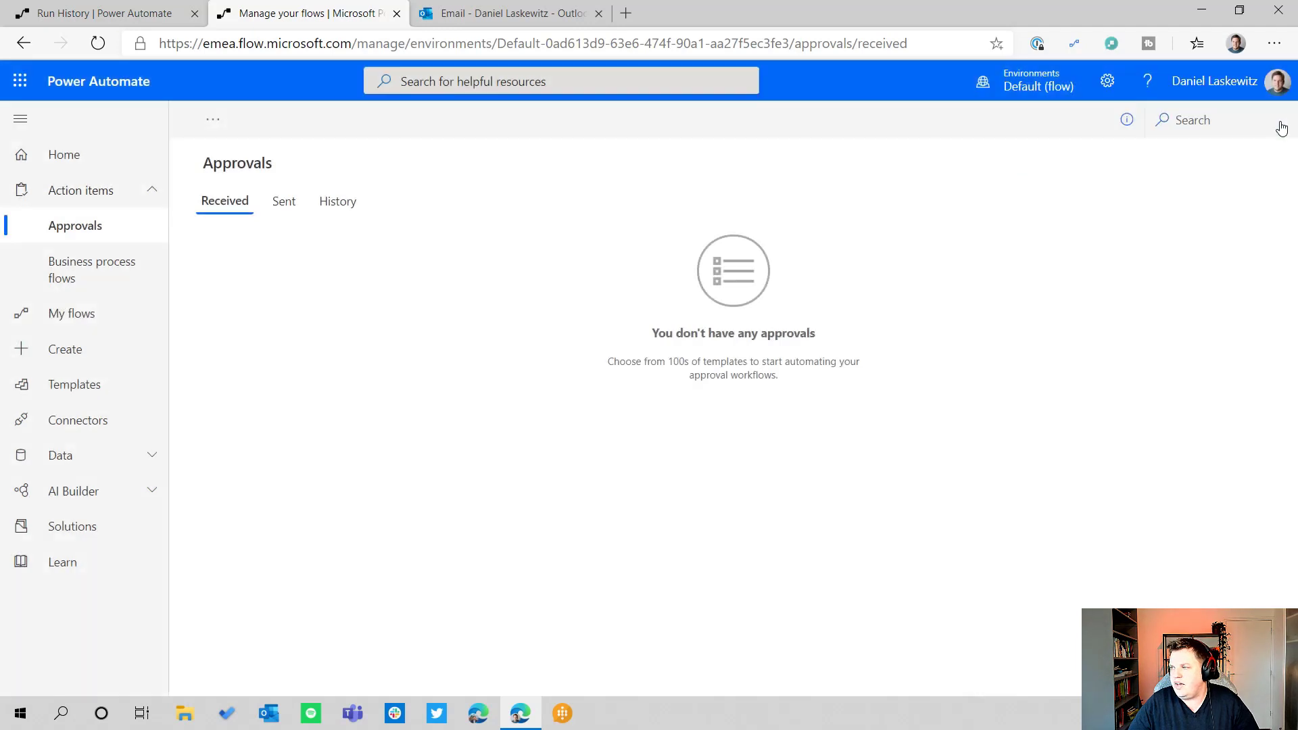
pyautogui.click(108, 48)
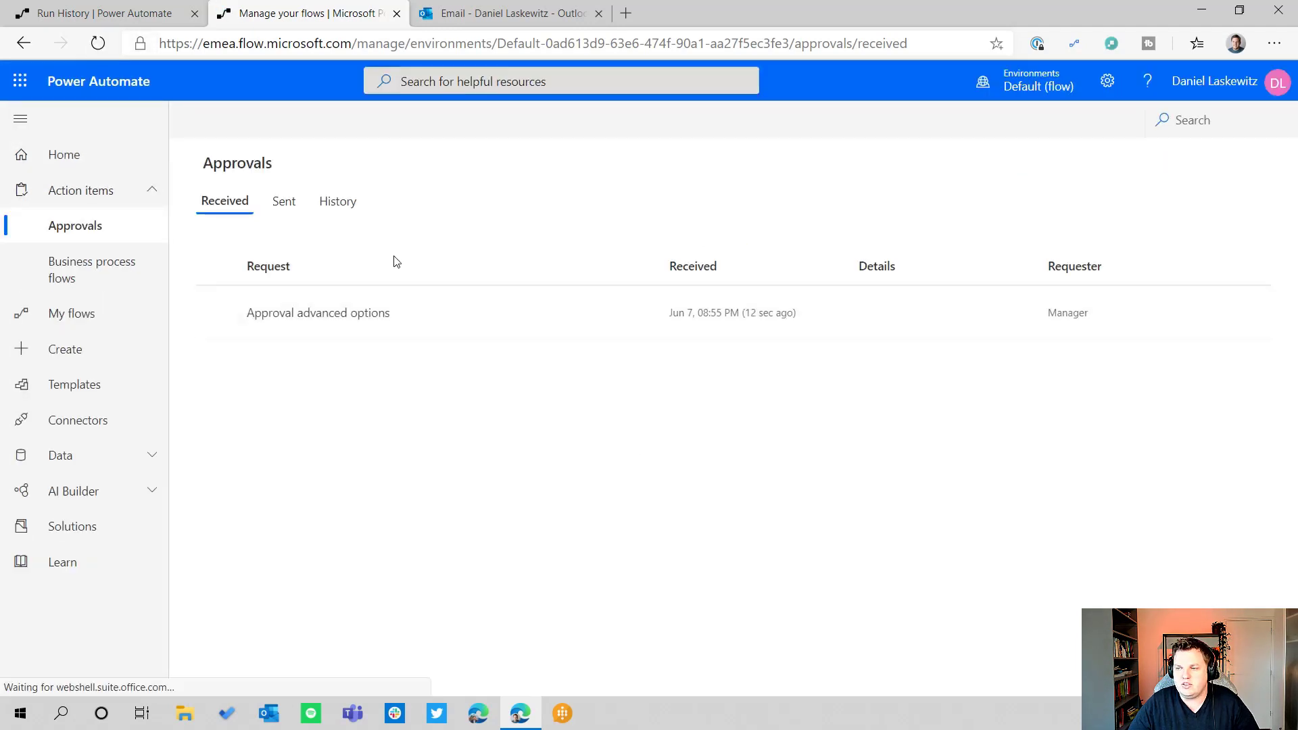
pyautogui.click(339, 312)
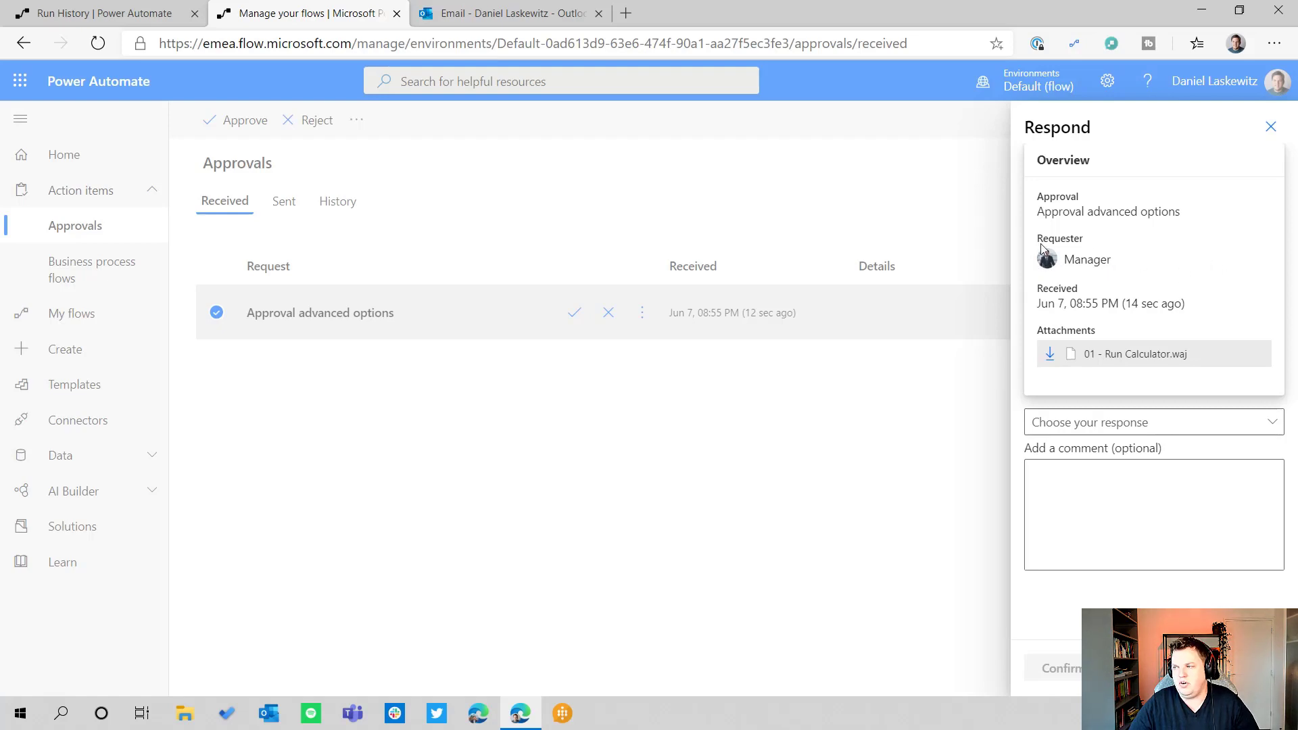
# Respond to the opened request with Approve, leaving the comment empty, and check the flow run's approval action.
pyautogui.click(1116, 425)
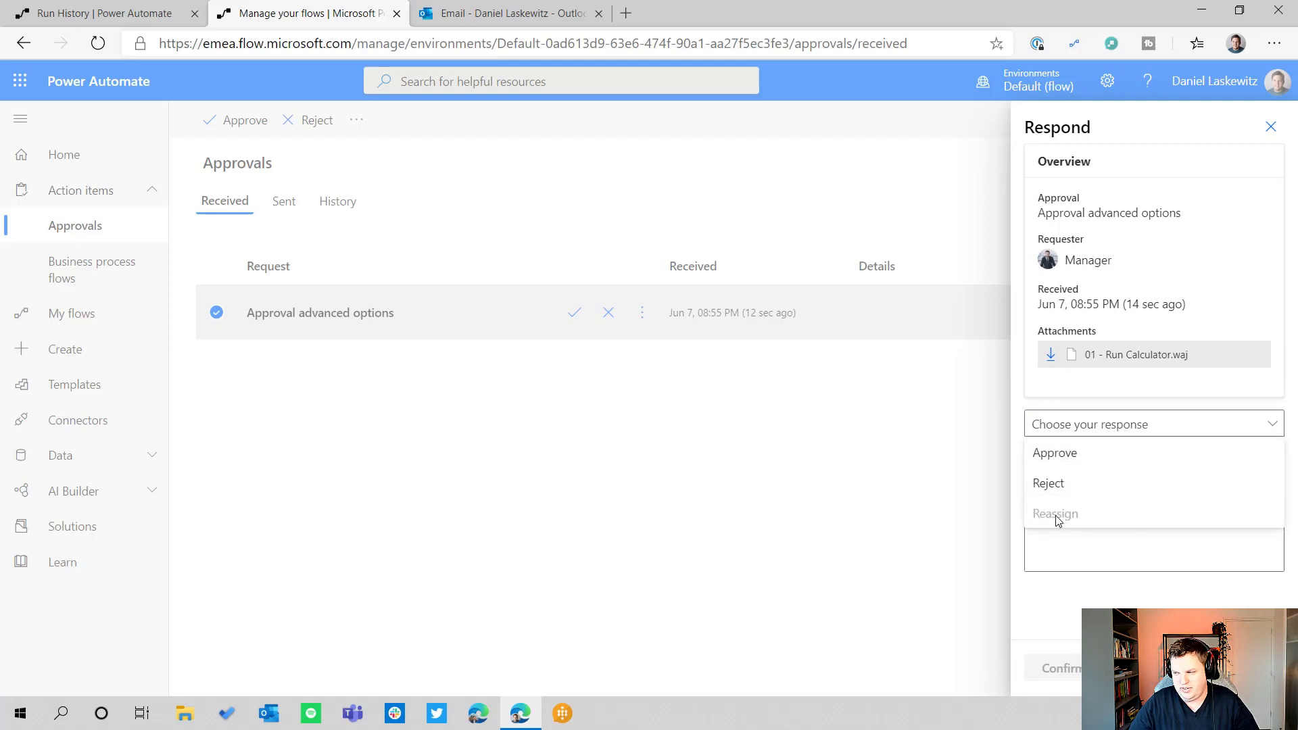
pyautogui.click(1098, 457)
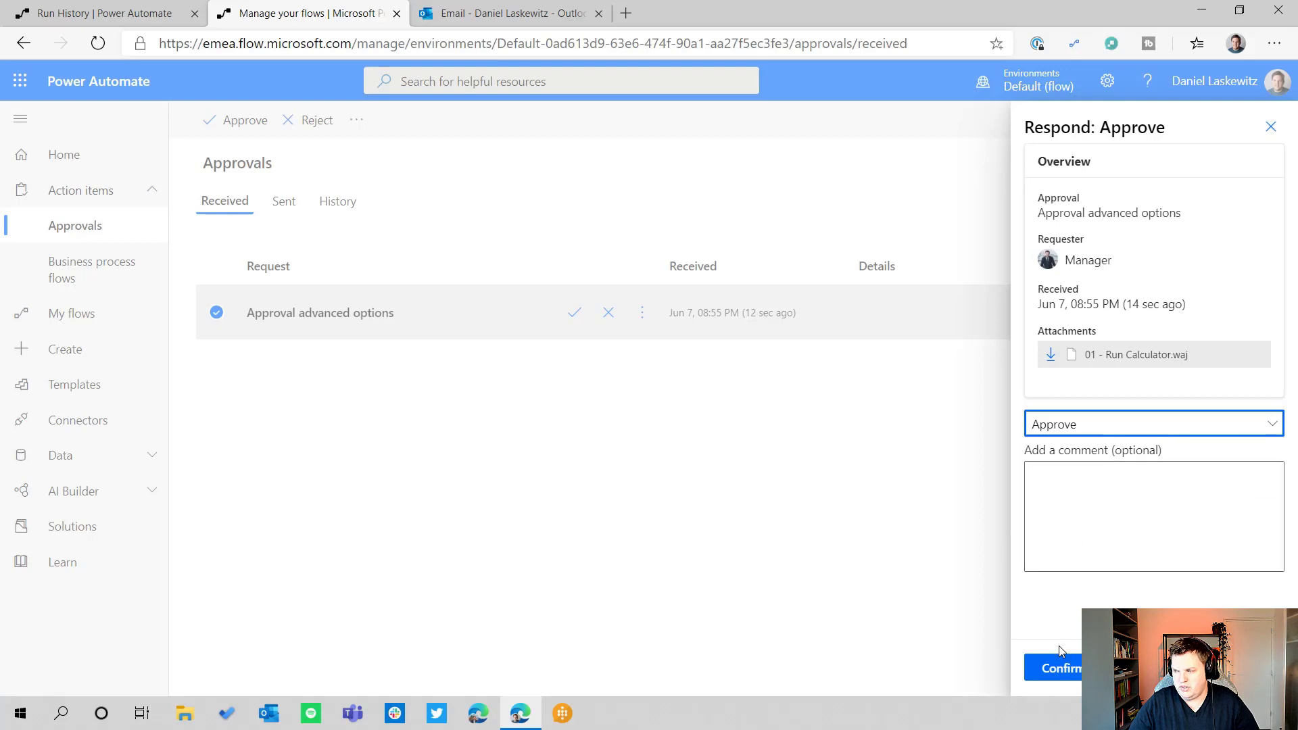
pyautogui.click(1062, 667)
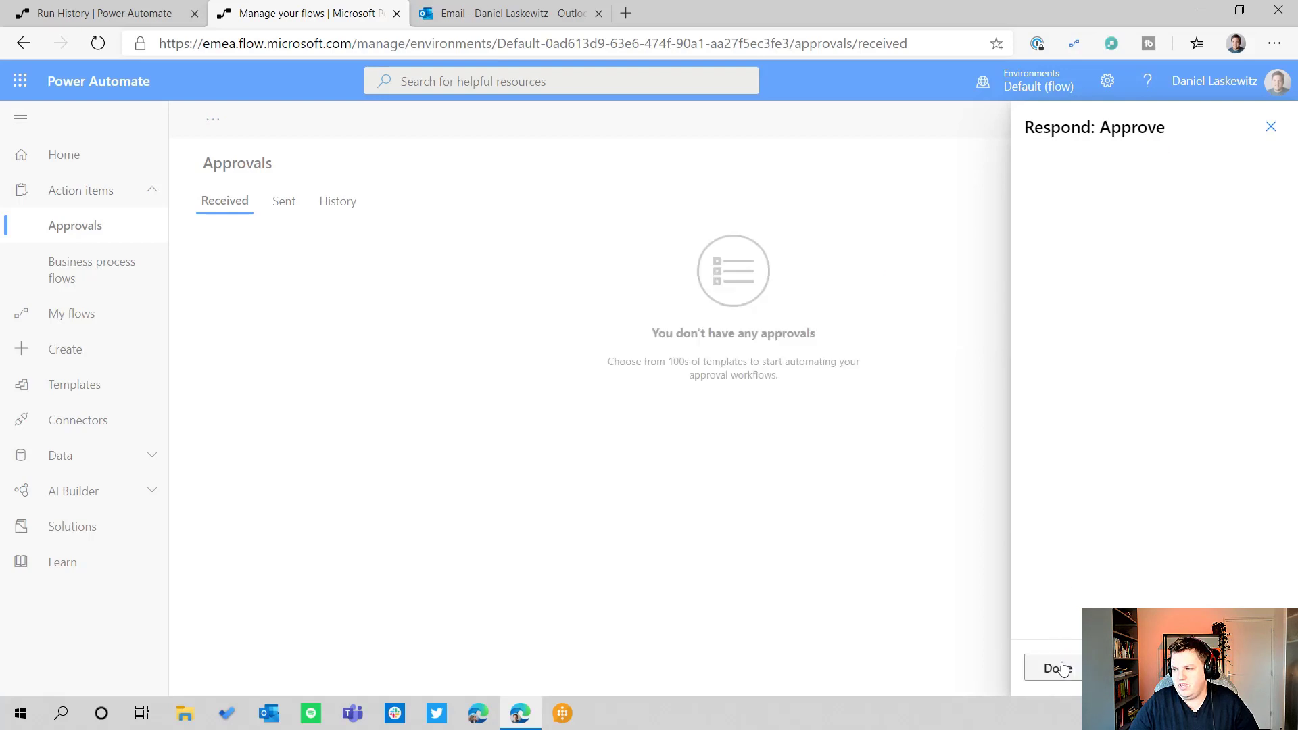
pyautogui.click(1059, 667)
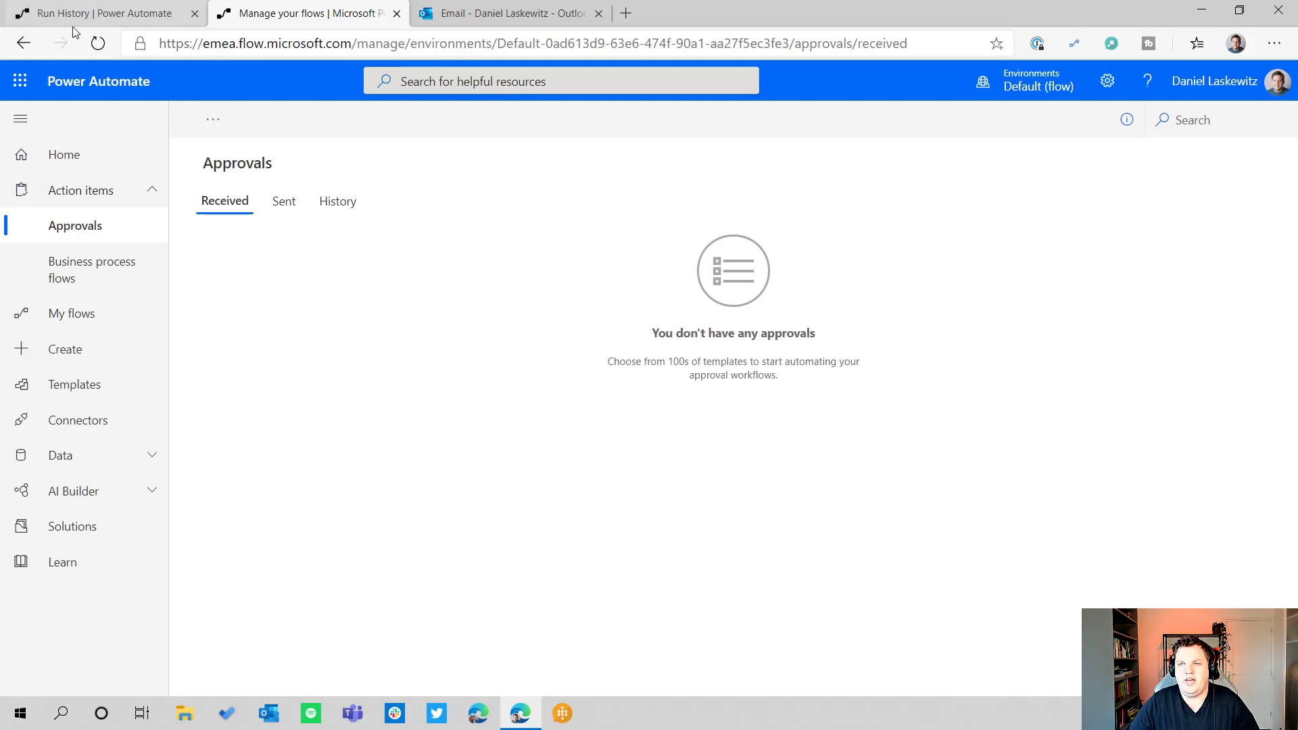
pyautogui.hotkey('ctrl', 'shift', 'Tab')
pyautogui.click(776, 358)
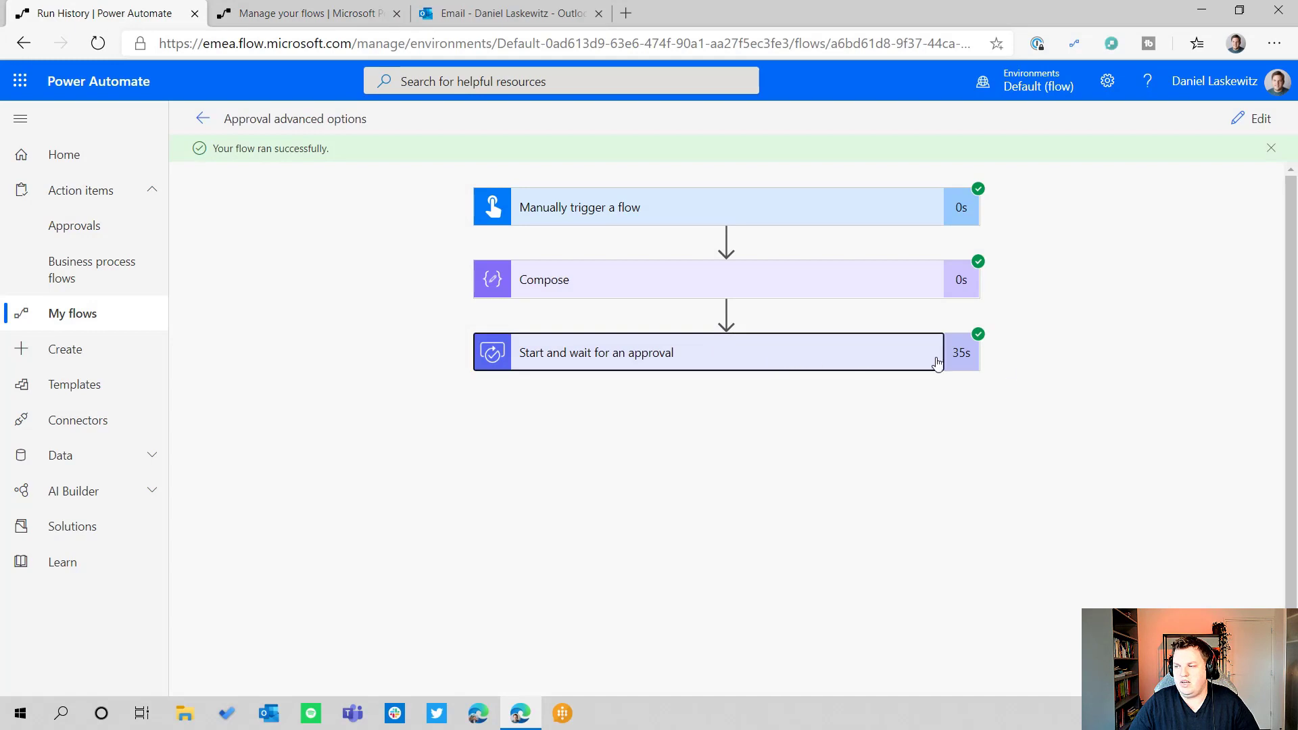
# Reopen the flow for editing and hide the advanced options of the Start and wait for an approval action.
pyautogui.click(1262, 119)
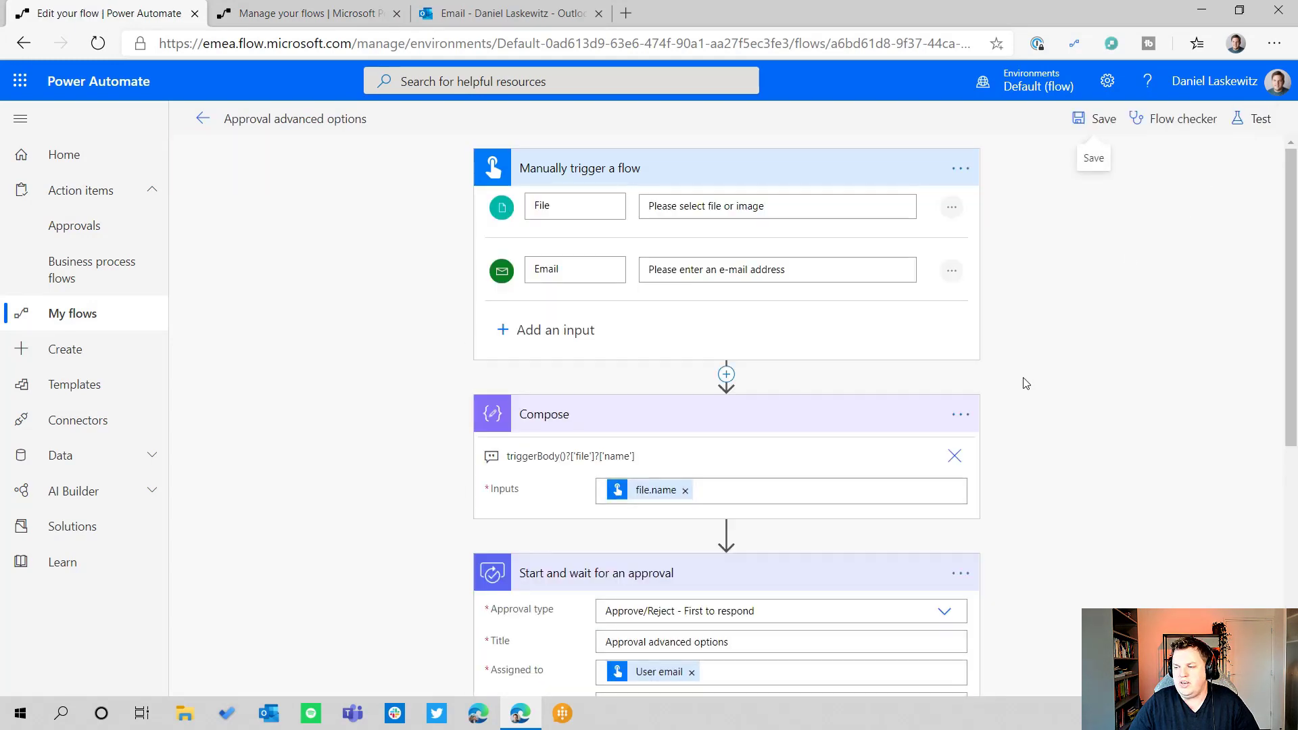
pyautogui.scroll(-5, 1035, 386)
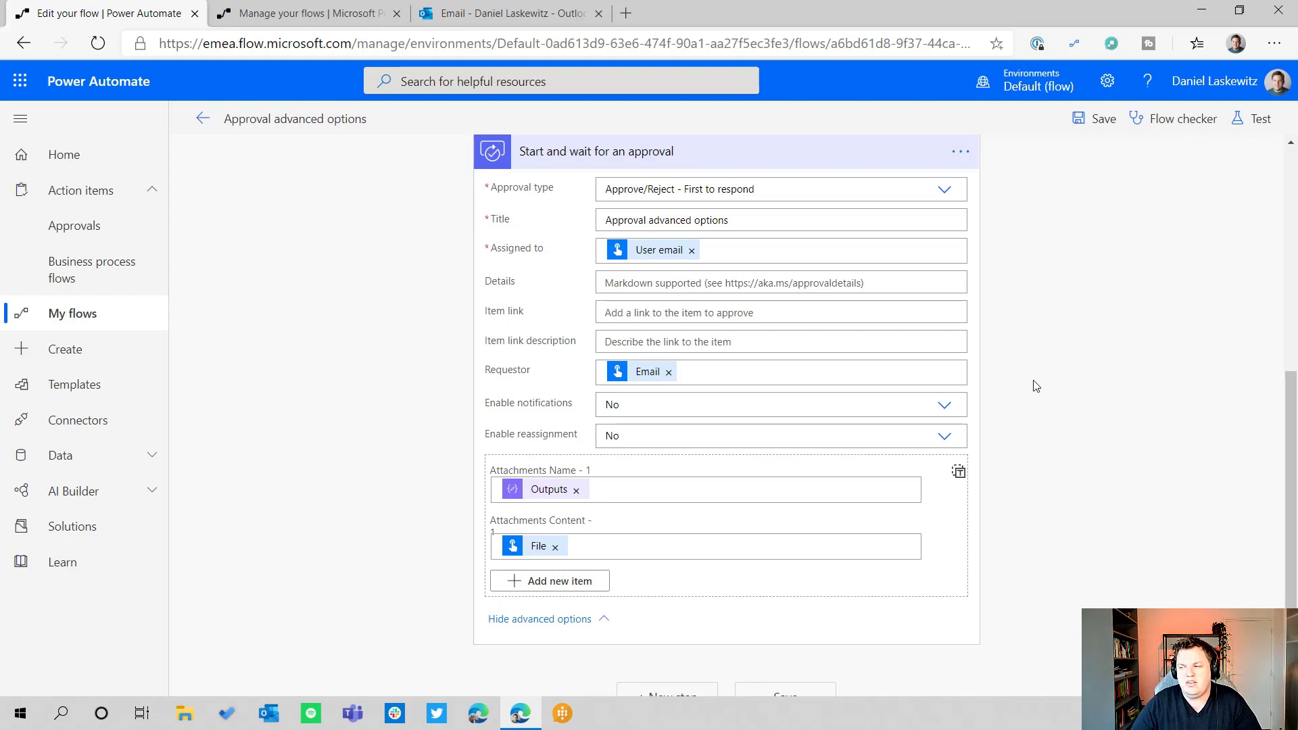
pyautogui.click(509, 619)
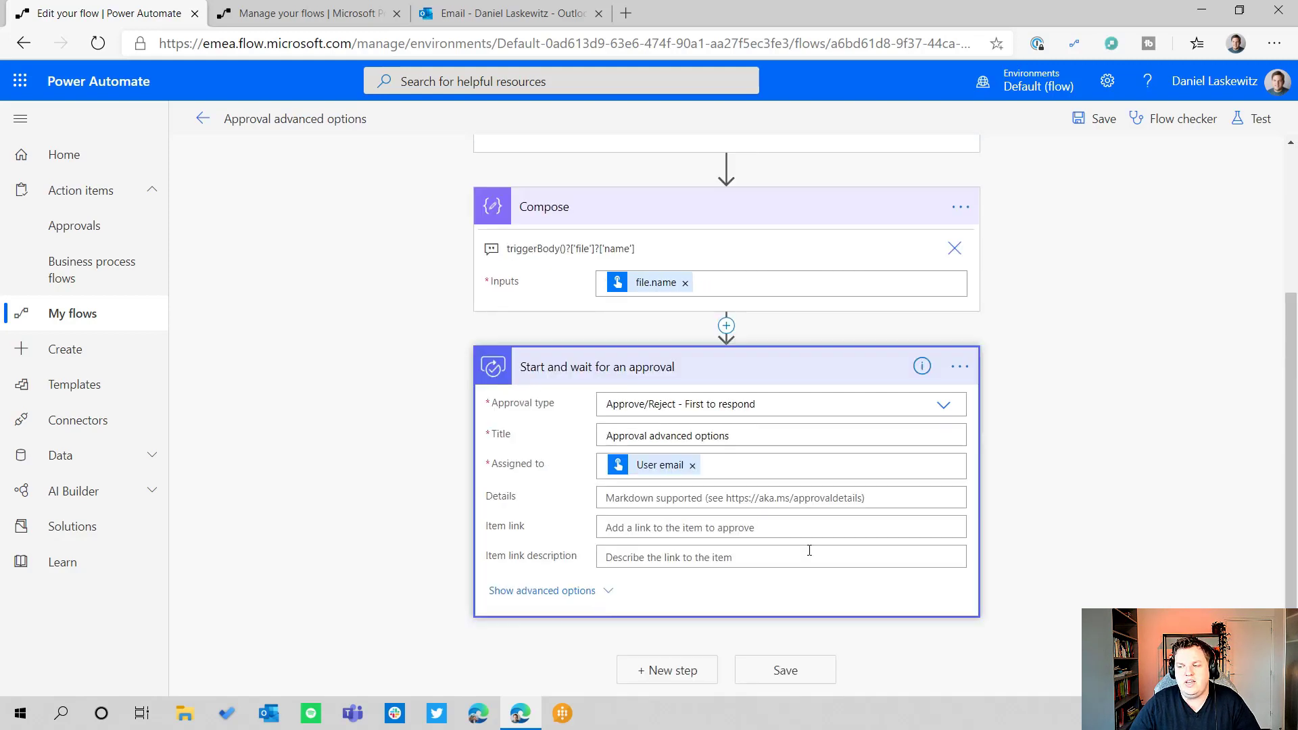